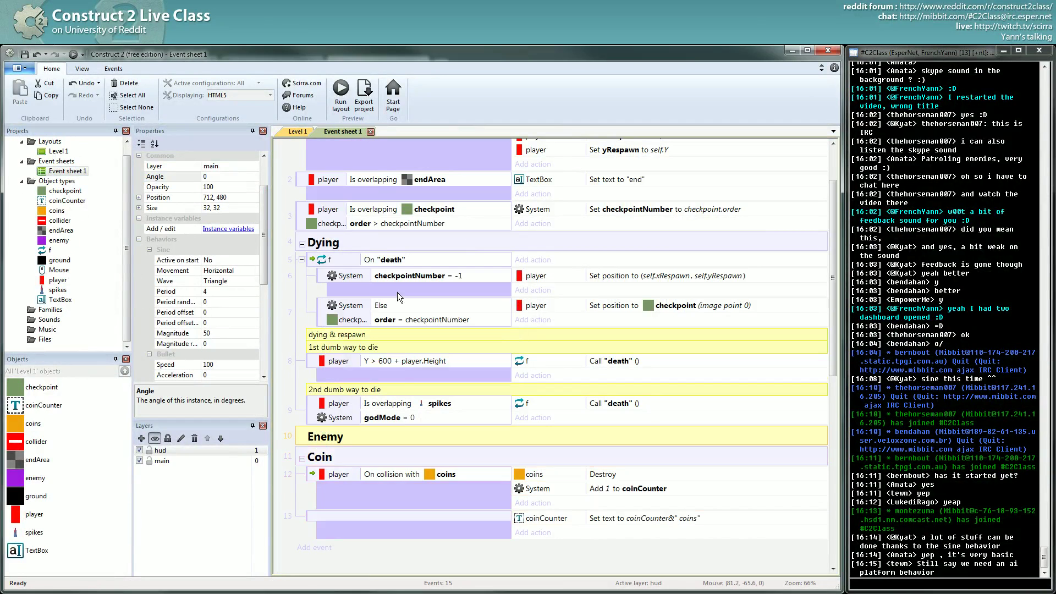
Step: Move the Enemy group below the Coin group and add a blank sub-event inside it
{"action": "left_click_drag", "start_coordinate": [305, 446], "coordinate": [306, 437]}
{"action": "scroll", "coordinate": [397, 483], "scroll_direction": "down", "scroll_amount": 1}
{"action": "left_click", "coordinate": [341, 466]}
{"action": "key", "text": "b"}
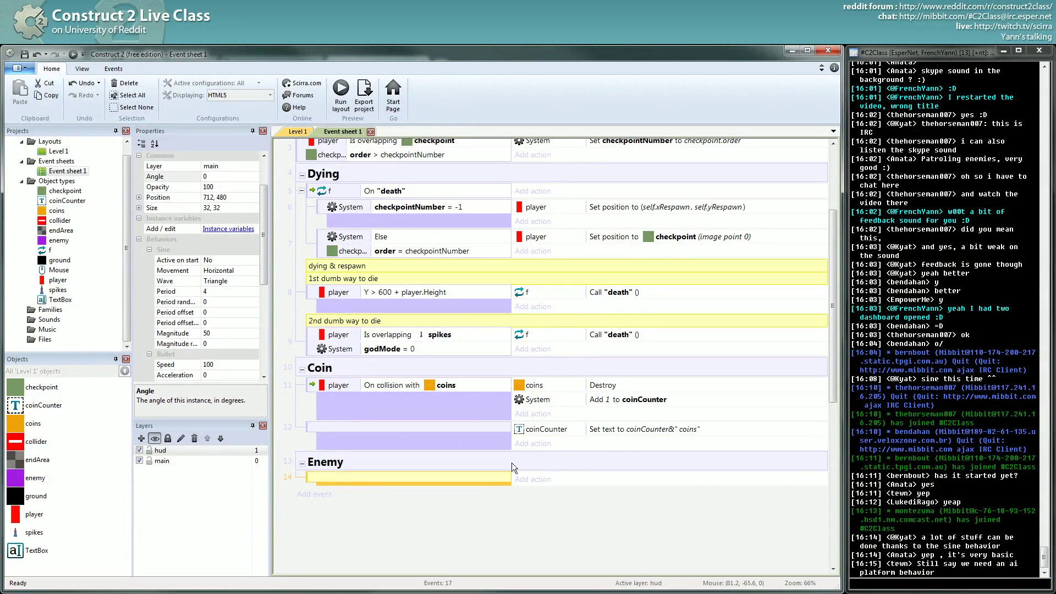
Step: Sketch an angle circle labelled 0, 90, 180 and 270 with a direction arrow below the Enemy group, and clear the annotations
{"action": "mouse_move", "coordinate": [506, 504]}
{"action": "left_mouse_down"}
{"action": "mouse_move", "coordinate": [493, 545]}
{"action": "mouse_move", "coordinate": [525, 508]}
{"action": "mouse_move", "coordinate": [550, 526]}
{"action": "mouse_move", "coordinate": [500, 512]}
{"action": "mouse_move", "coordinate": [495, 558]}
{"action": "mouse_move", "coordinate": [504, 494]}
{"action": "mouse_move", "coordinate": [502, 558]}
{"action": "left_mouse_up"}
{"action": "key", "text": "ctrl+z"}
{"action": "key", "text": "ctrl+z"}
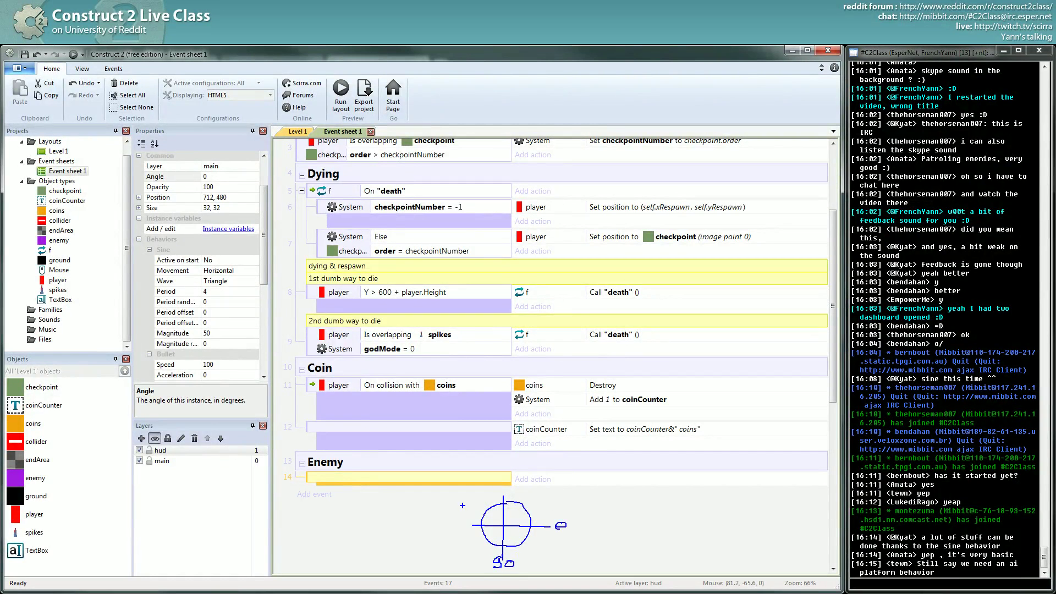
{"action": "left_click_drag", "start_coordinate": [447, 527], "coordinate": [449, 531]}
{"action": "left_click_drag", "start_coordinate": [515, 491], "coordinate": [533, 491]}
{"action": "left_click_drag", "start_coordinate": [526, 518], "coordinate": [520, 511]}
{"action": "left_click_drag", "start_coordinate": [576, 539], "coordinate": [617, 542]}
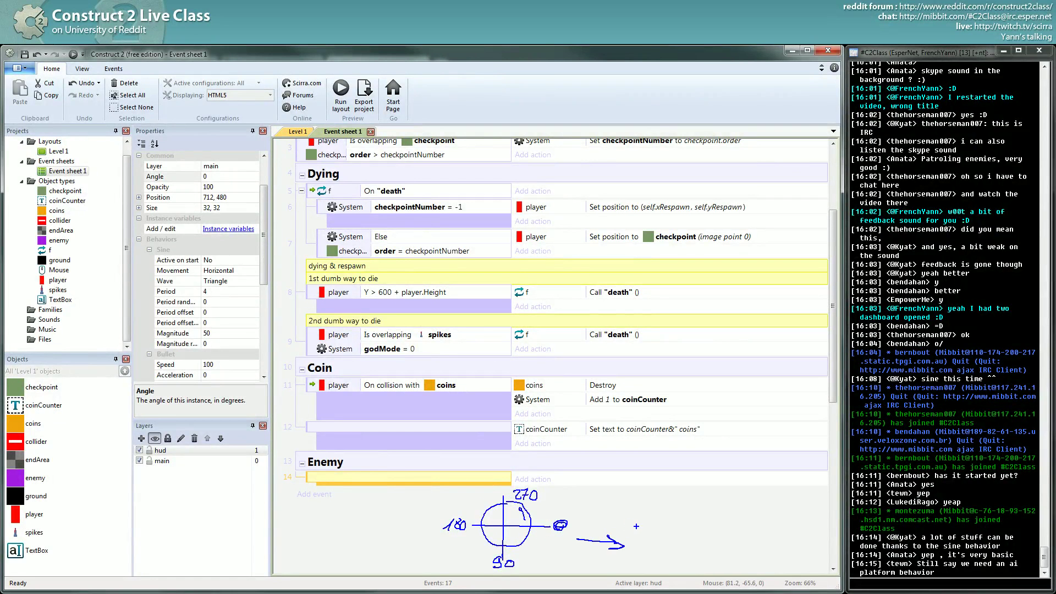
{"action": "mouse_move", "coordinate": [651, 523]}
{"action": "left_mouse_down"}
{"action": "mouse_move", "coordinate": [670, 523]}
{"action": "mouse_move", "coordinate": [649, 549]}
{"action": "mouse_move", "coordinate": [650, 522]}
{"action": "left_mouse_up"}
{"action": "mouse_move", "coordinate": [582, 556]}
{"action": "left_mouse_down"}
{"action": "mouse_move", "coordinate": [629, 557]}
{"action": "mouse_move", "coordinate": [587, 561]}
{"action": "left_mouse_up"}
{"action": "left_click_drag", "start_coordinate": [534, 538], "coordinate": [532, 564]}
{"action": "mouse_move", "coordinate": [531, 537]}
{"action": "left_mouse_down"}
{"action": "mouse_move", "coordinate": [557, 536]}
{"action": "mouse_move", "coordinate": [560, 564]}
{"action": "left_mouse_up"}
{"action": "left_click_drag", "start_coordinate": [556, 565], "coordinate": [526, 566]}
{"action": "key", "text": "Escape"}
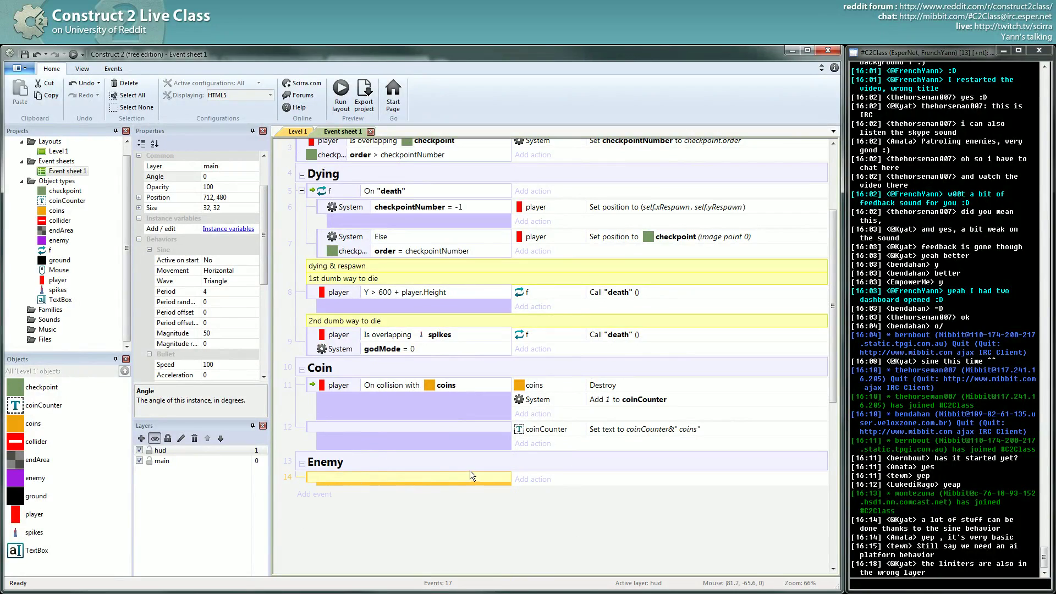
Step: Add an action to the On start of layout event that sets the enemy's Bullet angle of motion to 0 degrees
{"action": "scroll", "coordinate": [457, 478], "scroll_direction": "up", "scroll_amount": 5}
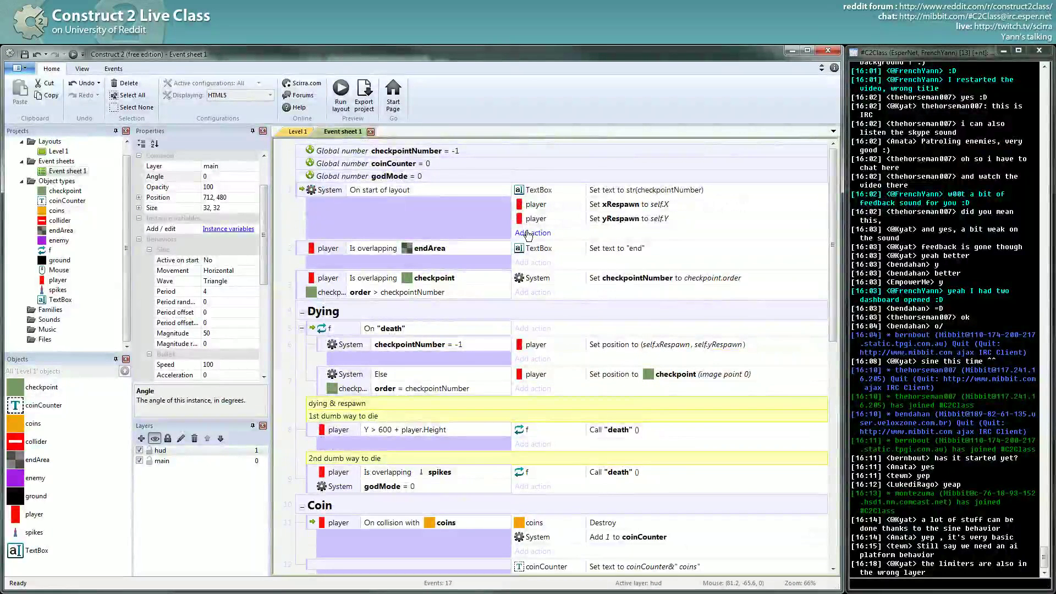
{"action": "scroll", "coordinate": [265, 282], "scroll_direction": "down", "scroll_amount": 2}
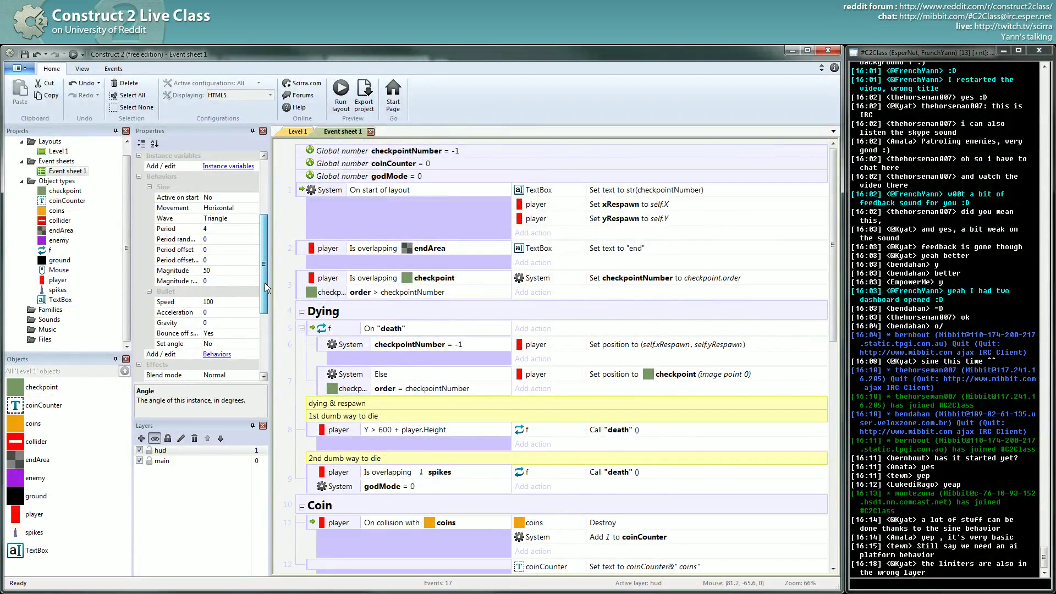
{"action": "scroll", "coordinate": [265, 282], "scroll_direction": "up", "scroll_amount": 2}
{"action": "left_click", "coordinate": [542, 232]}
{"action": "double_click", "coordinate": [704, 158]}
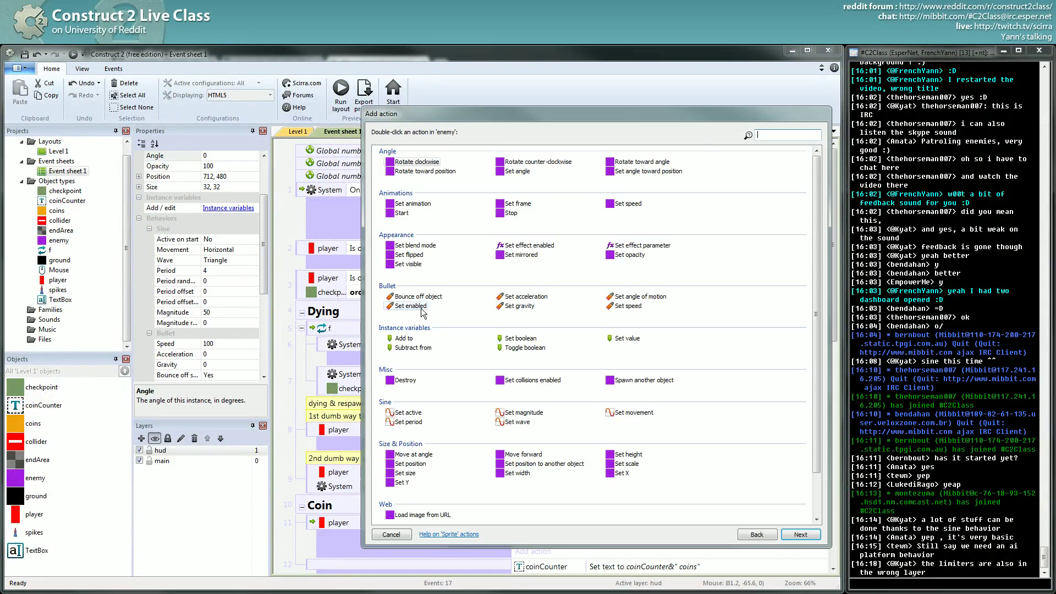
{"action": "double_click", "coordinate": [638, 297]}
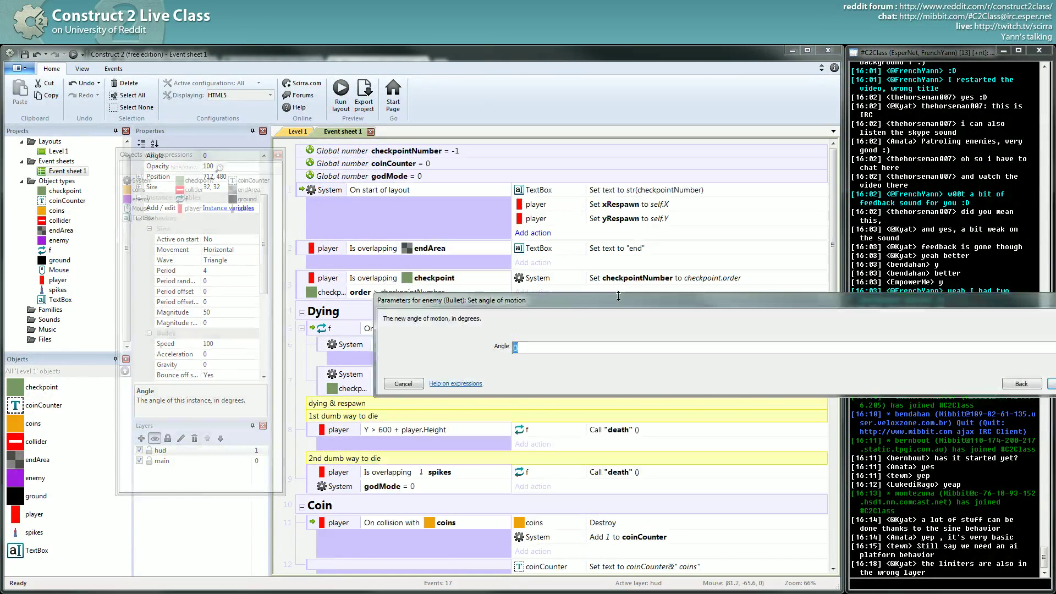
{"action": "key", "text": "Return"}
Step: Give the blank event in the Enemy group an enemy On collision with another object condition, using collider as the object
{"action": "scroll", "coordinate": [586, 394], "scroll_direction": "down", "scroll_amount": 3}
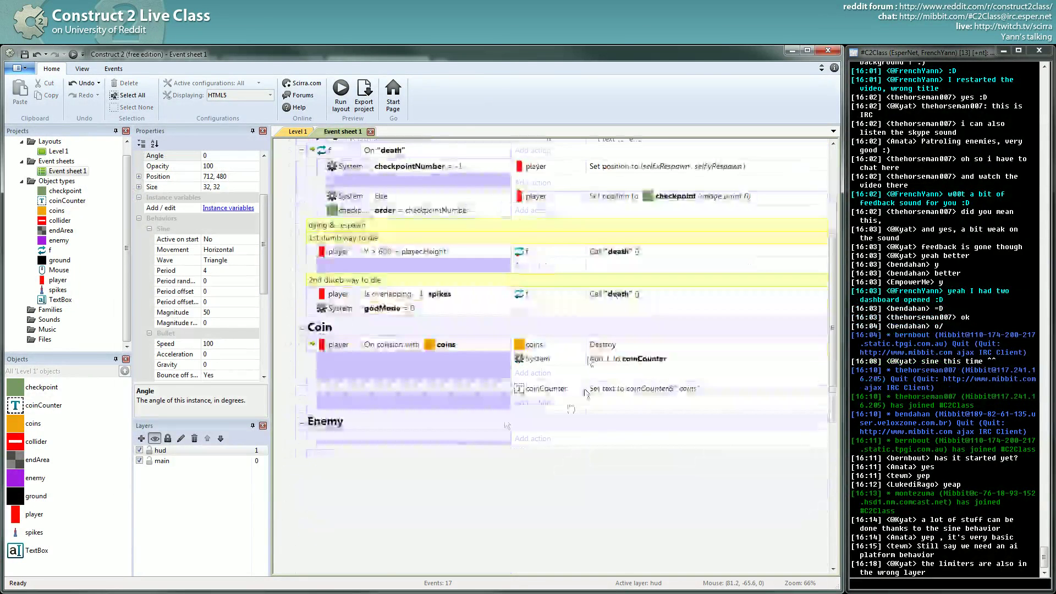
{"action": "double_click", "coordinate": [447, 438]}
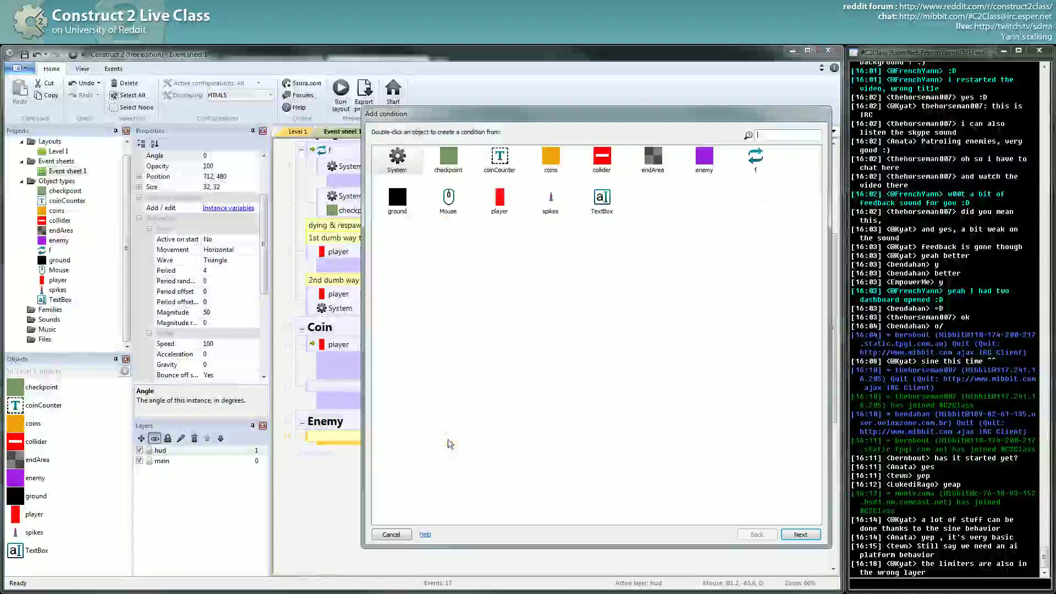
{"action": "double_click", "coordinate": [698, 164]}
{"action": "double_click", "coordinate": [428, 314]}
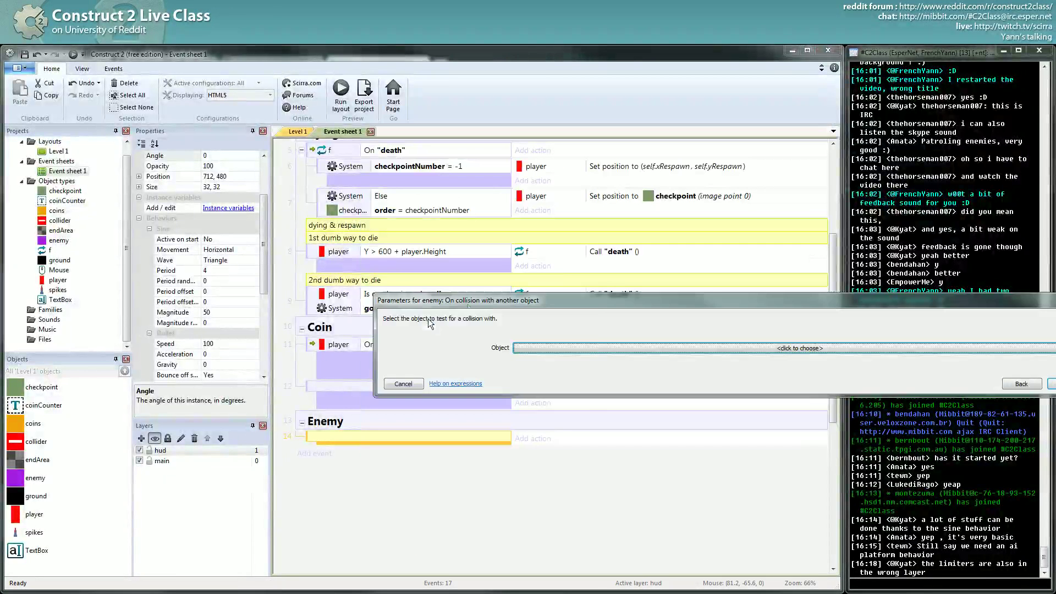
{"action": "left_click", "coordinate": [591, 346]}
{"action": "double_click", "coordinate": [469, 276]}
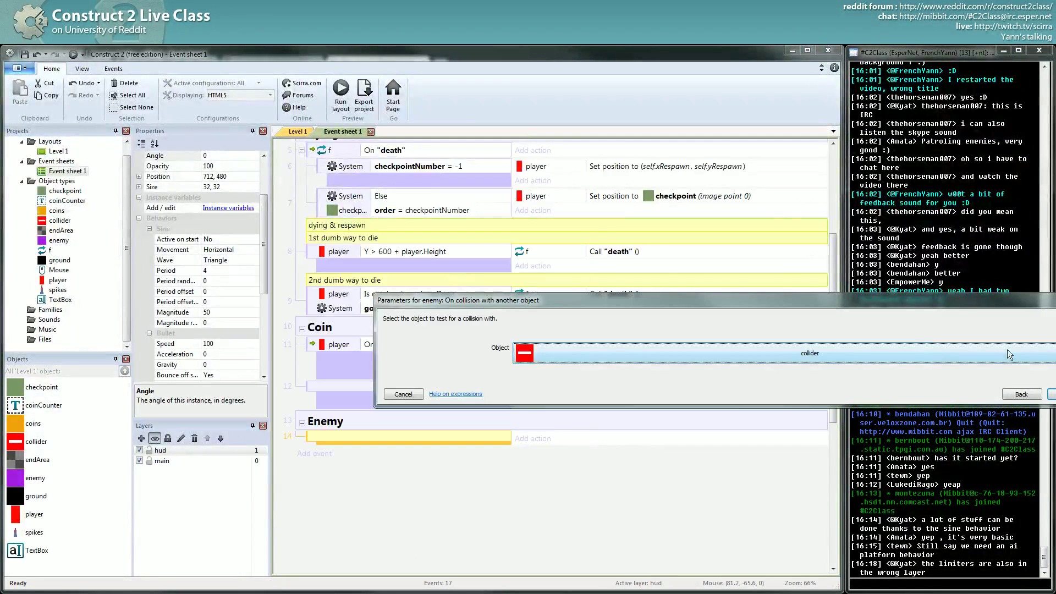
{"action": "left_click", "coordinate": [1050, 393]}
Step: Add an enemy action to the collider collision event that sets the Bullet angle of motion to 180 degrees
{"action": "left_click", "coordinate": [517, 439]}
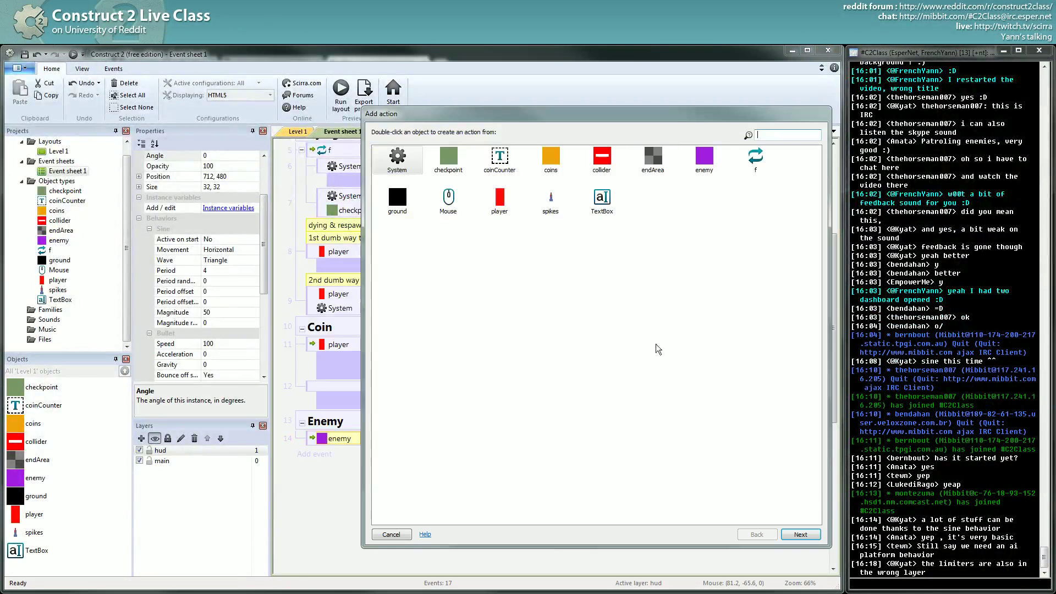
{"action": "double_click", "coordinate": [698, 160]}
{"action": "double_click", "coordinate": [625, 299]}
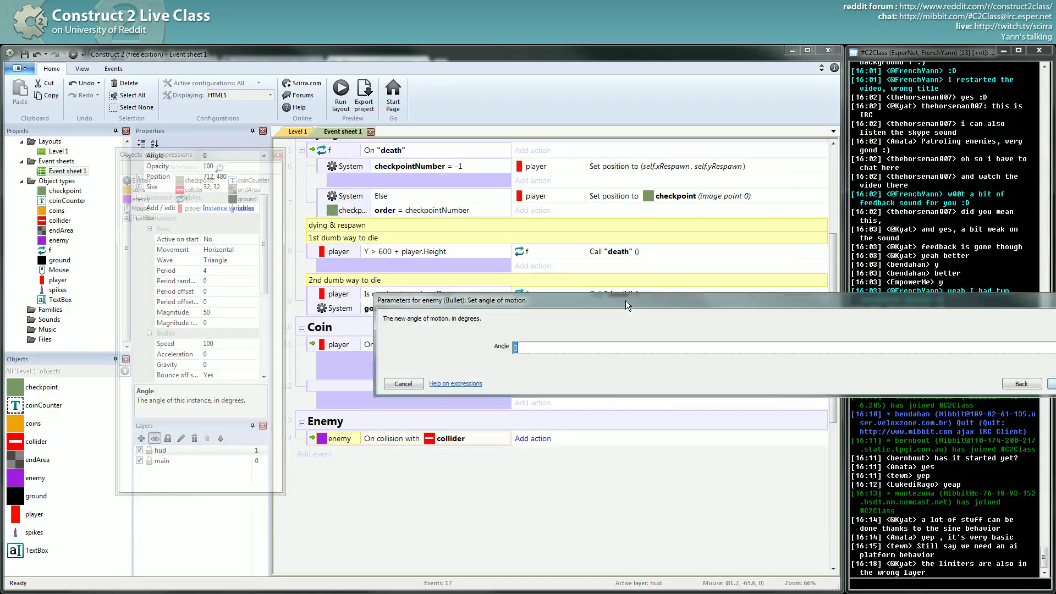
{"action": "type", "text": "180"}
{"action": "key", "text": "Return"}
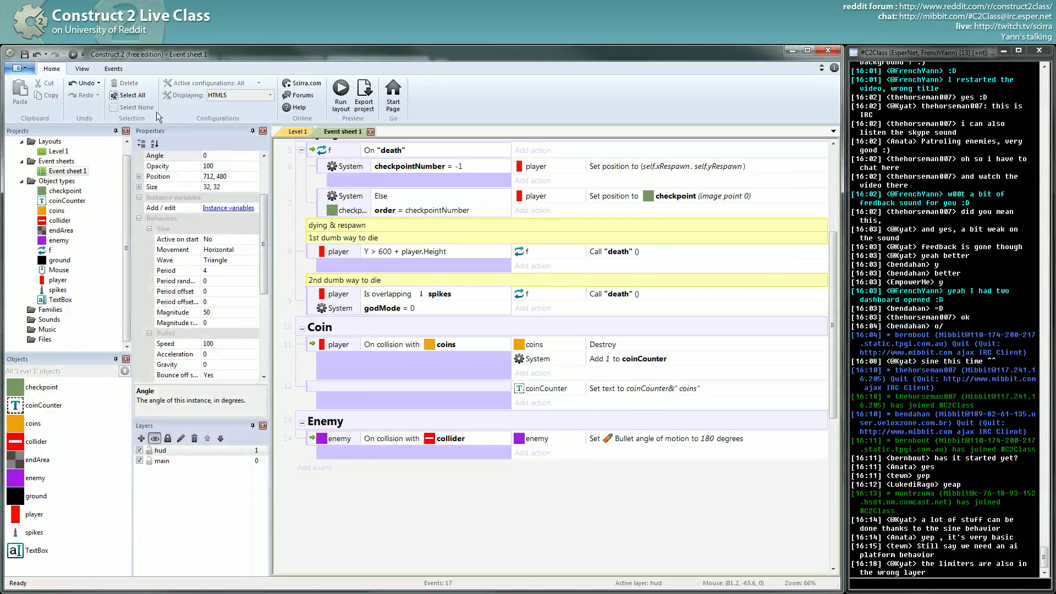
{"action": "left_click", "coordinate": [73, 55]}
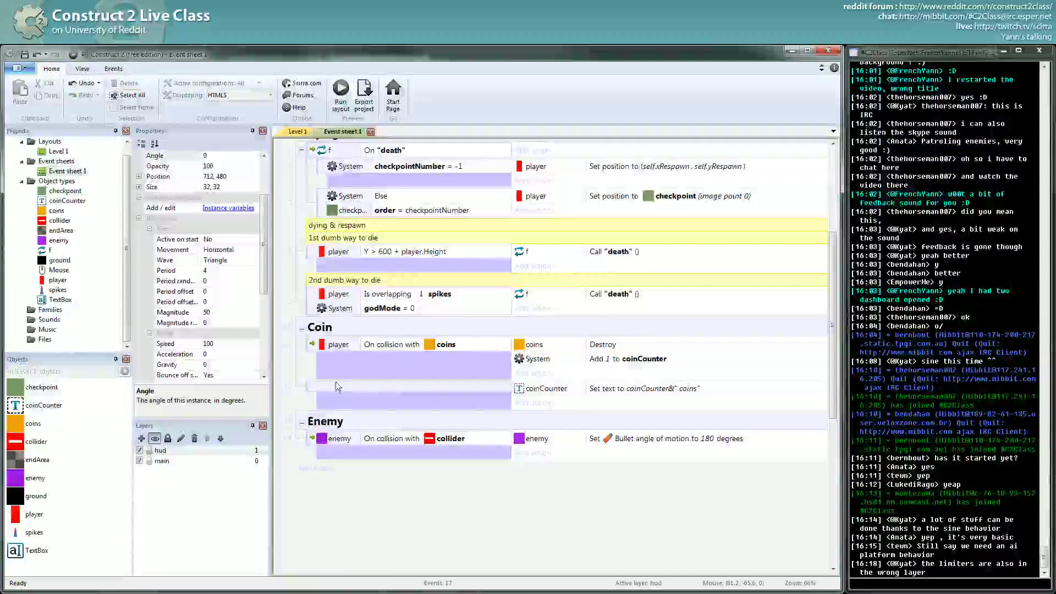
Step: Add two blank sub-events under the enemy's collider collision event
{"action": "left_click", "coordinate": [311, 436]}
{"action": "key", "text": "b"}
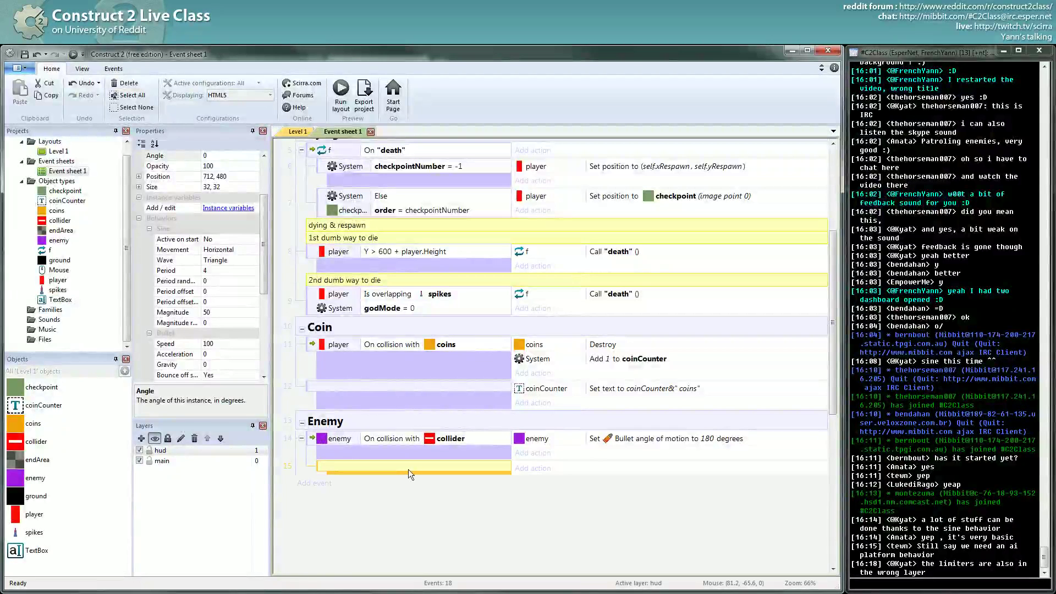
{"action": "left_click", "coordinate": [312, 438]}
{"action": "key", "text": "b"}
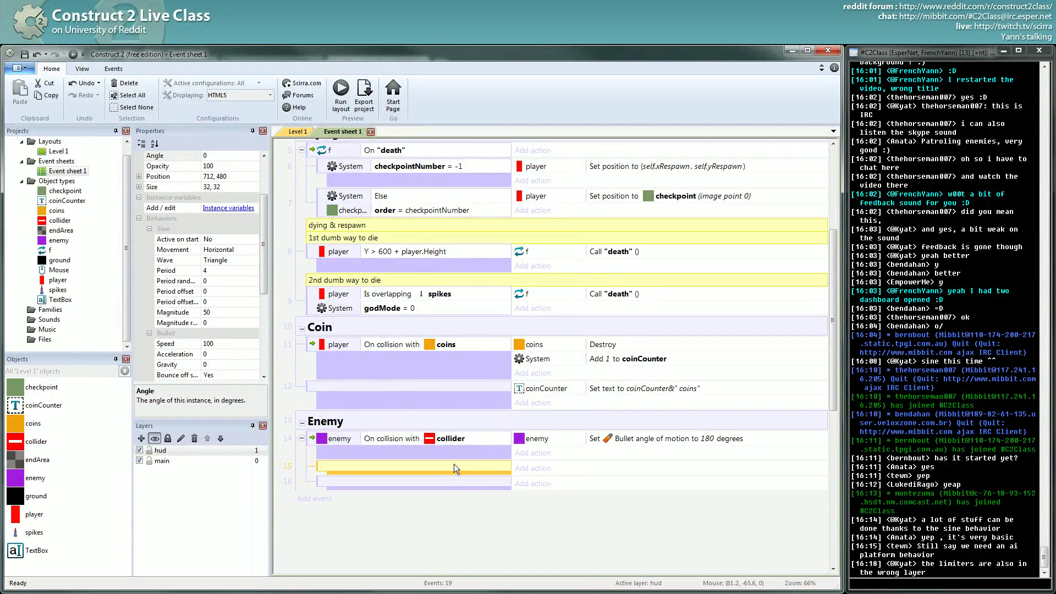
Step: Examine the enemy's Bullet conditions for the first sub-event, Compare distance travelled and Compare speed, and return to the object choice
{"action": "double_click", "coordinate": [454, 466]}
{"action": "left_click", "coordinate": [704, 159]}
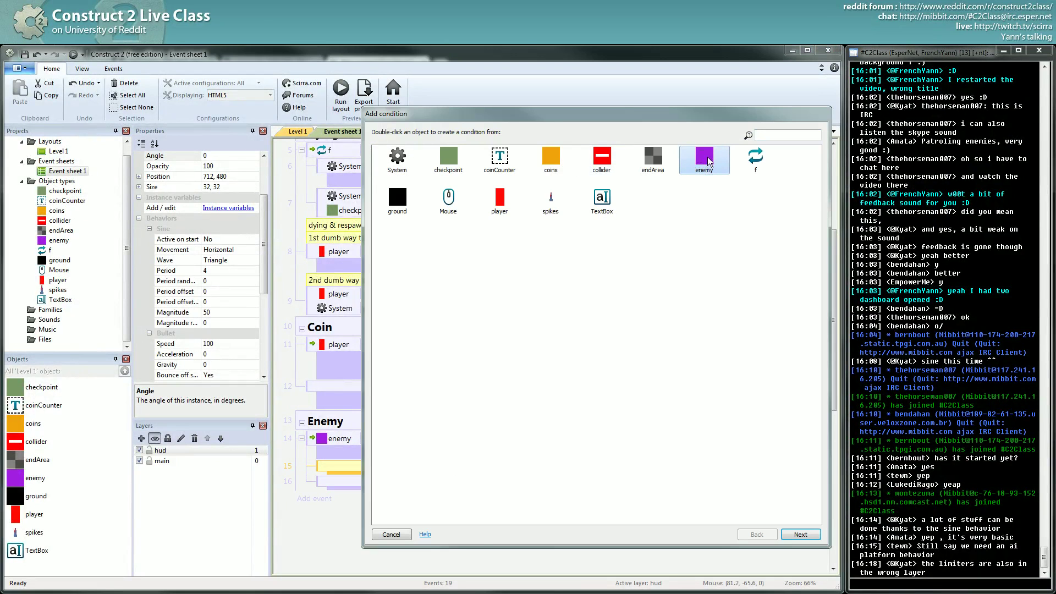
{"action": "double_click", "coordinate": [705, 159]}
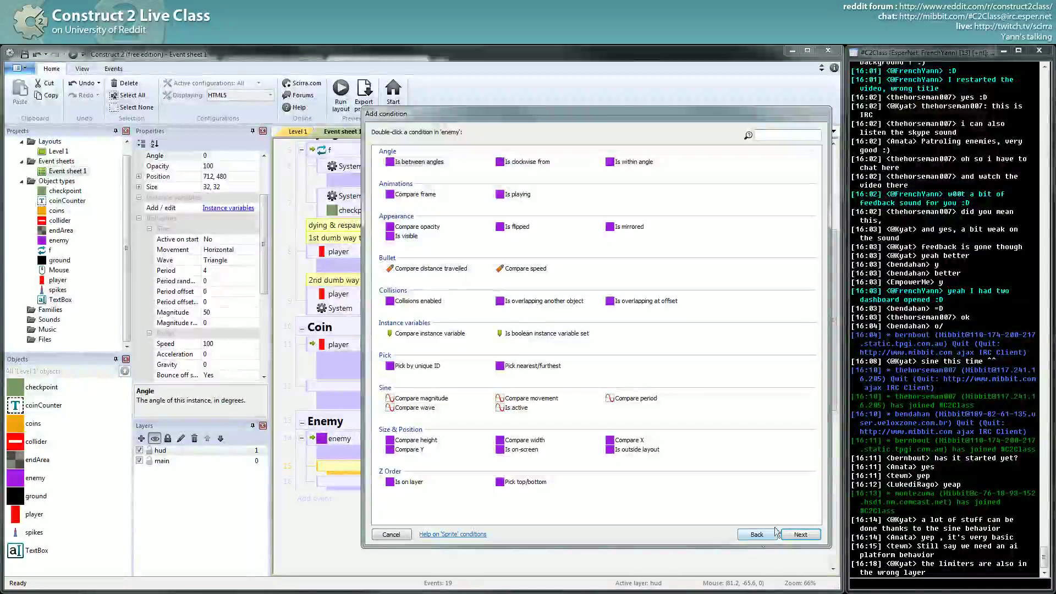
{"action": "left_click", "coordinate": [439, 268]}
{"action": "left_click", "coordinate": [528, 269]}
{"action": "left_click", "coordinate": [417, 270]}
{"action": "left_click", "coordinate": [506, 269]}
{"action": "left_click", "coordinate": [431, 269]}
{"action": "left_click", "coordinate": [522, 269]}
{"action": "left_click", "coordinate": [434, 269]}
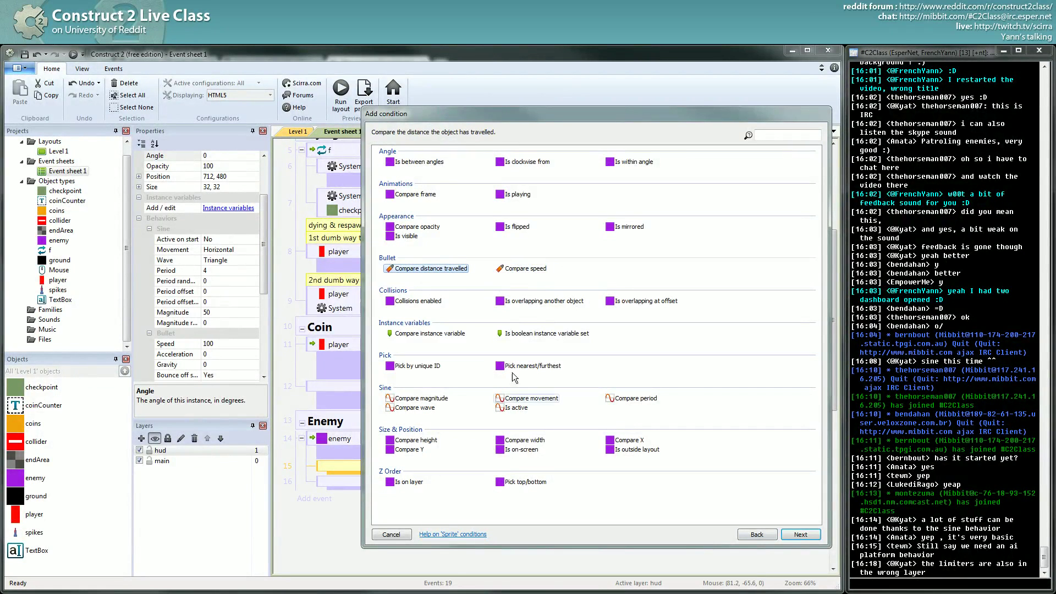
{"action": "left_click", "coordinate": [763, 533]}
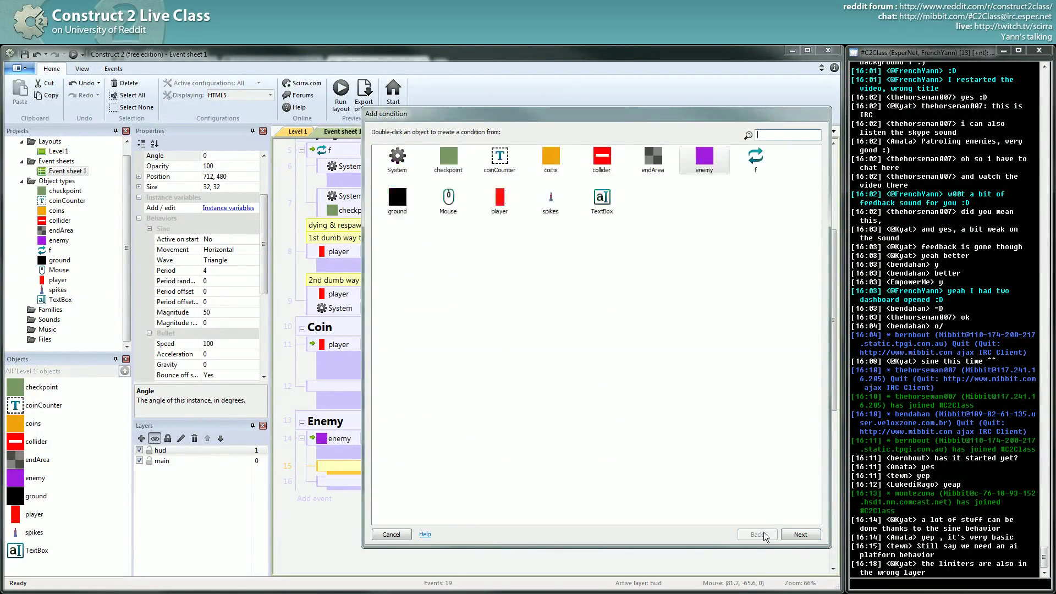
Step: Add a System Compare two values condition to the first sub-event, testing enemy.Bullet.AngleOfMotion equal to 0
{"action": "double_click", "coordinate": [403, 162]}
{"action": "double_click", "coordinate": [411, 163]}
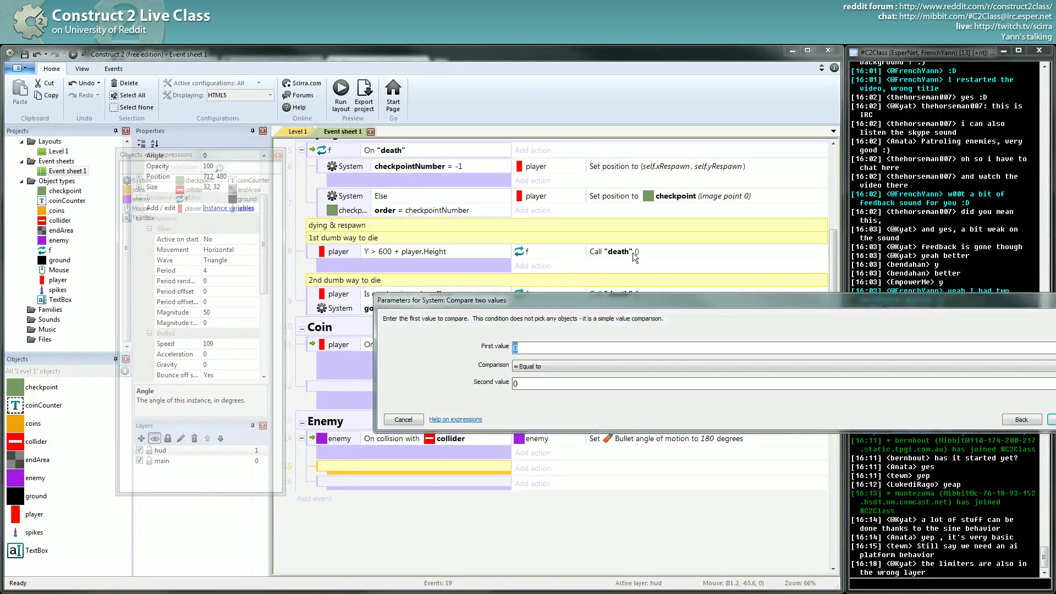
{"action": "type", "text": "enemy."}
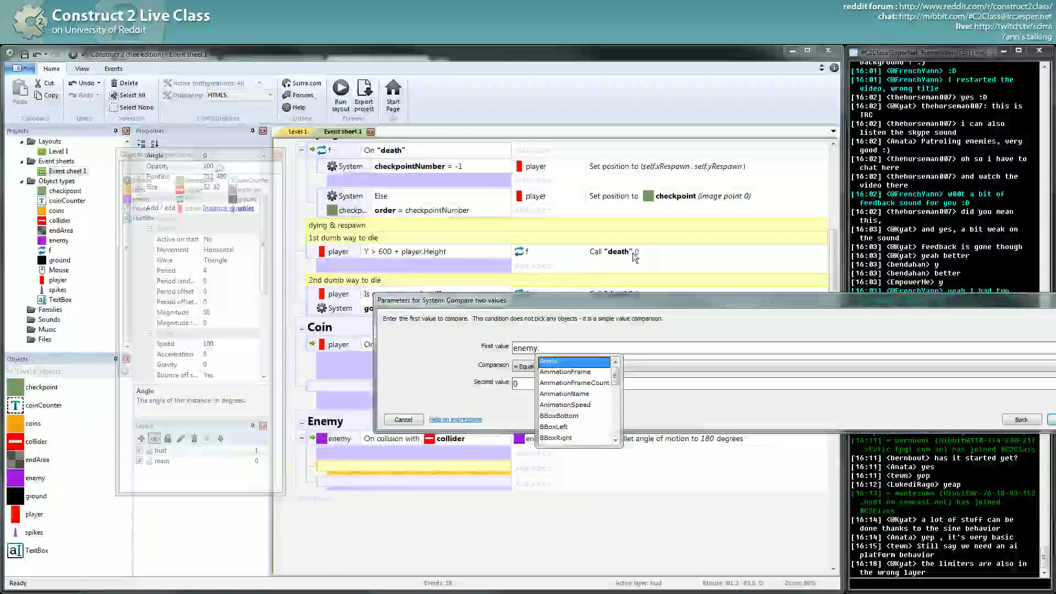
{"action": "type", "text": "B"}
{"action": "key", "text": "Down"}
{"action": "key", "text": "Down"}
{"action": "key", "text": "Down"}
{"action": "key", "text": "Down"}
{"action": "key", "text": "Return"}
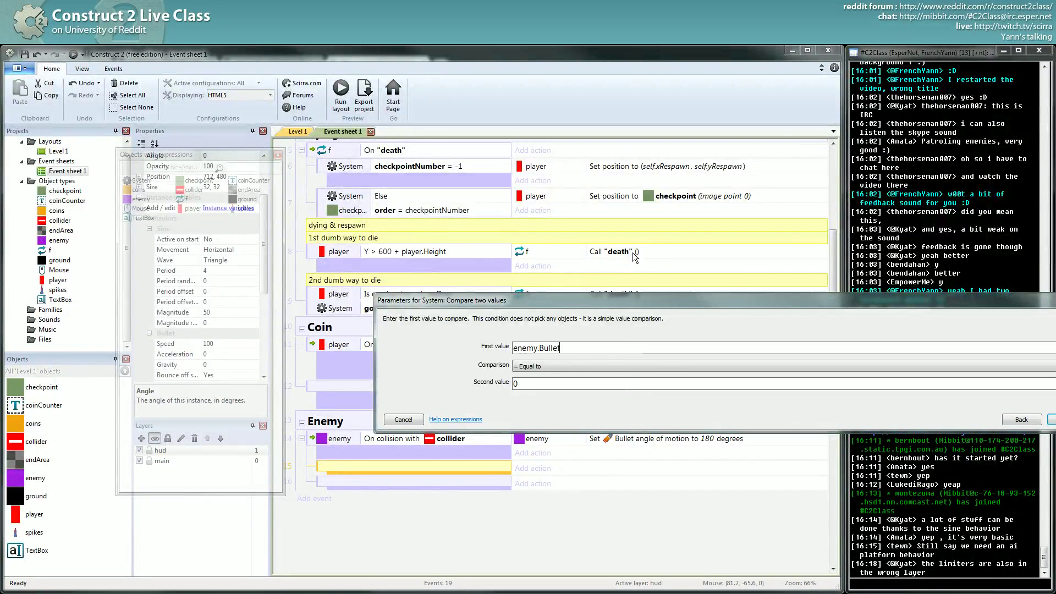
{"action": "type", "text": "."}
{"action": "key", "text": "Down"}
{"action": "key", "text": "Return"}
{"action": "key", "text": "Return"}
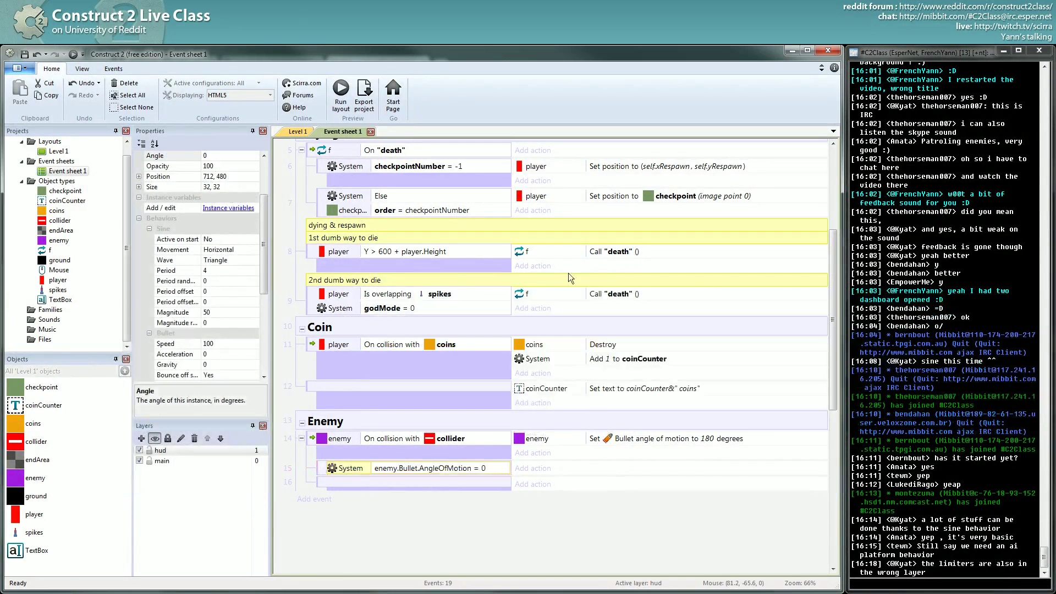
Step: Move the 180-degree action into the AngleOfMotion sub-event, and replace the blank sub-event below it with an Else
{"action": "left_click_drag", "start_coordinate": [605, 439], "coordinate": [361, 470]}
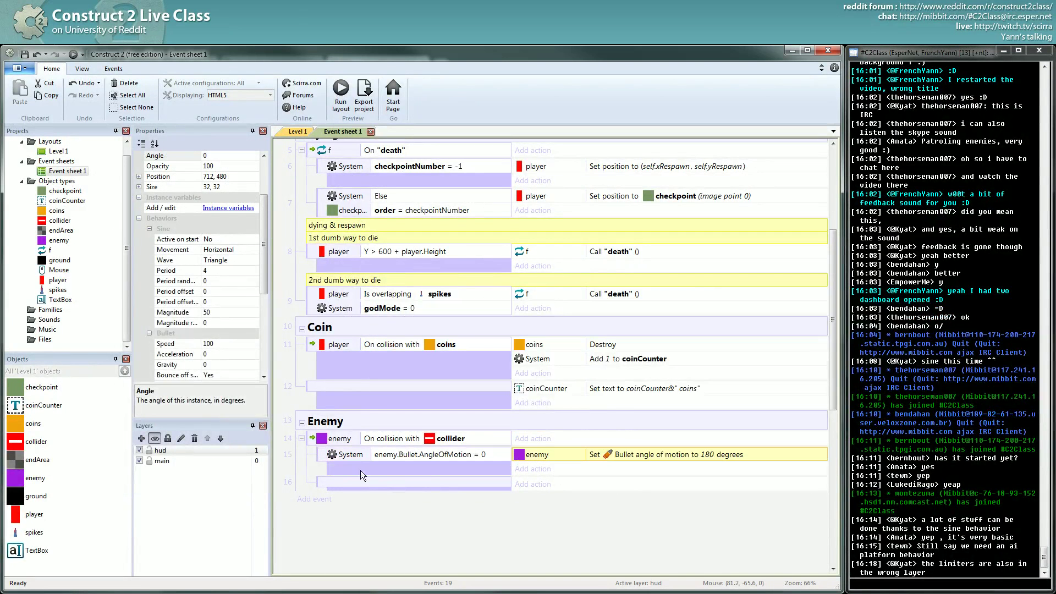
{"action": "left_click", "coordinate": [324, 456]}
{"action": "key", "text": "x"}
{"action": "left_click", "coordinate": [416, 500]}
{"action": "key", "text": "Delete"}
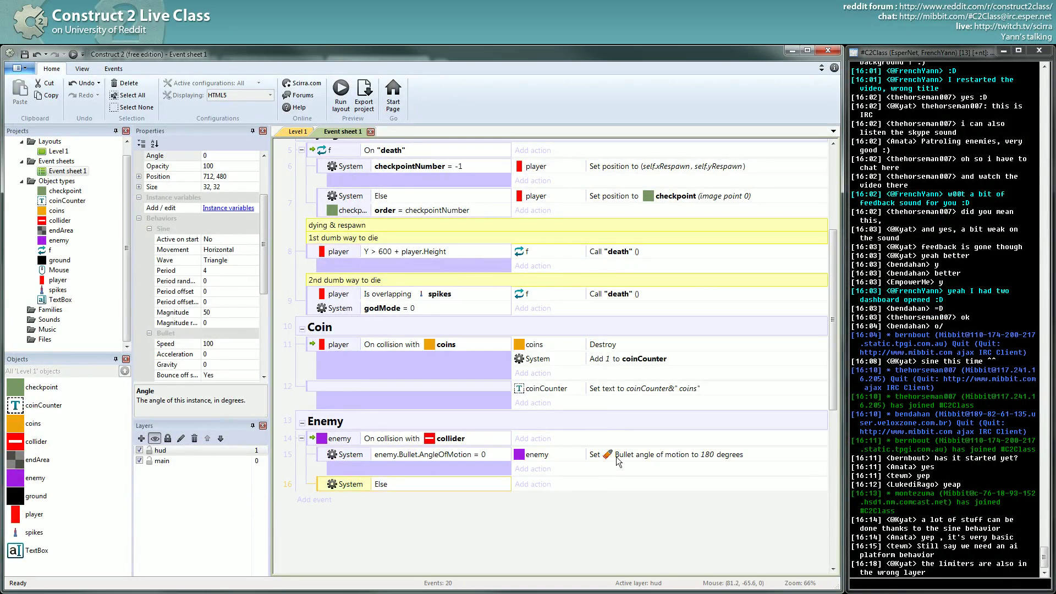
Step: Copy the enemy's angle of motion action to the Else sub-event and set the copy's angle to 0
{"action": "left_click", "coordinate": [623, 456]}
{"action": "left_click_drag", "start_coordinate": [625, 455], "coordinate": [635, 481], "text": "ctrl"}
{"action": "double_click", "coordinate": [635, 482]}
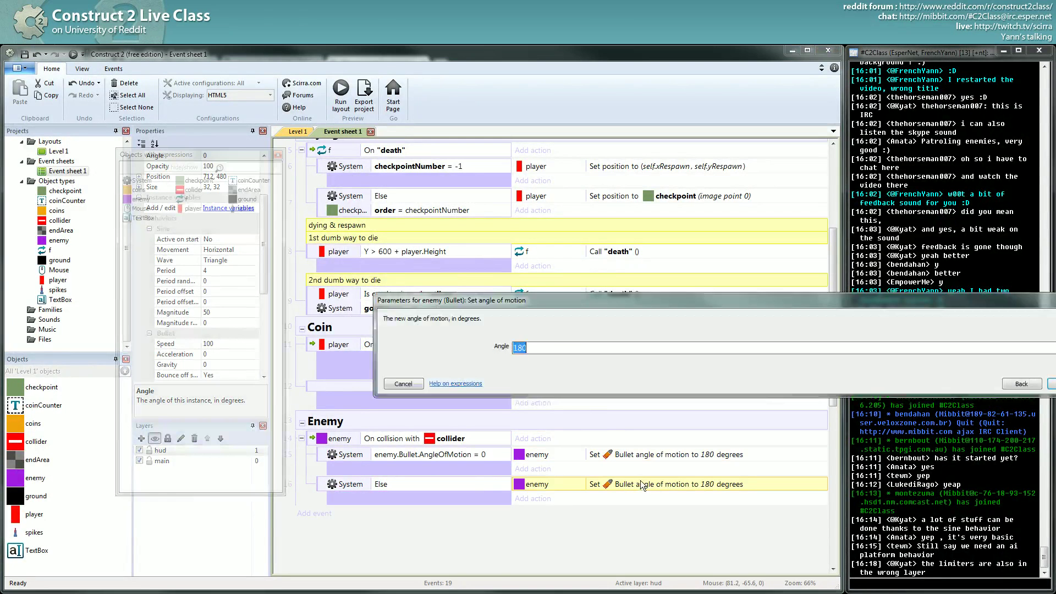
{"action": "key", "text": "Escape"}
{"action": "double_click", "coordinate": [642, 485]}
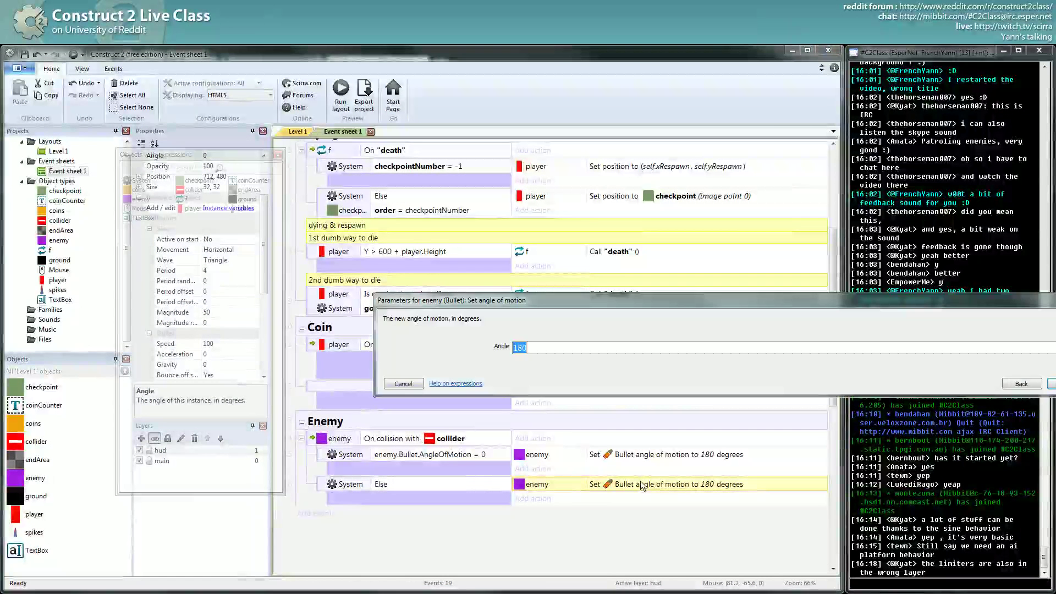
{"action": "type", "text": "0"}
{"action": "key", "text": "Return"}
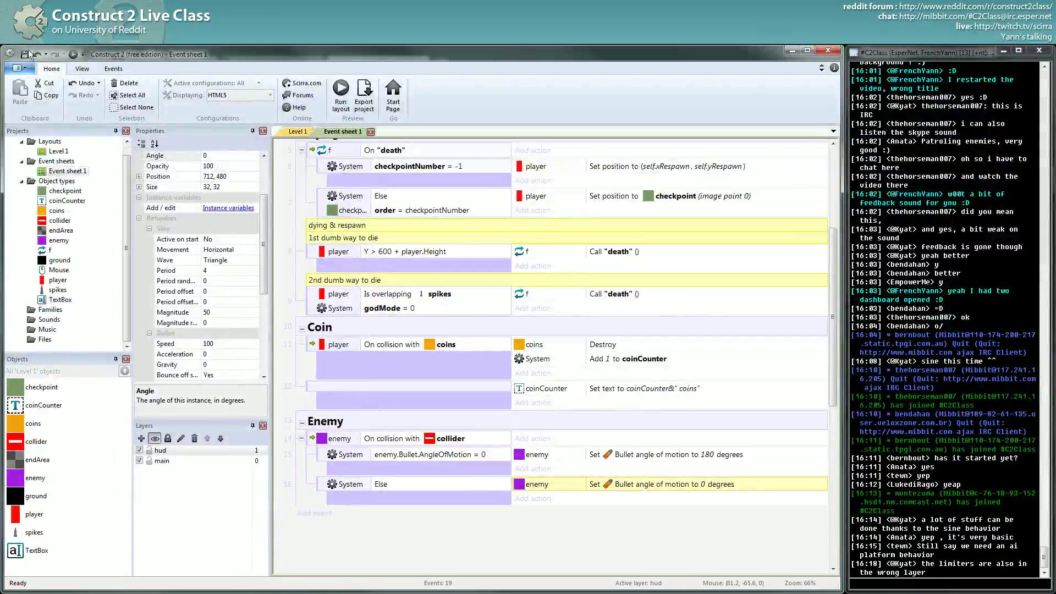
Step: Preview the layout in the browser to check the enemy's patrol, and return to the editor
{"action": "left_click", "coordinate": [73, 54]}
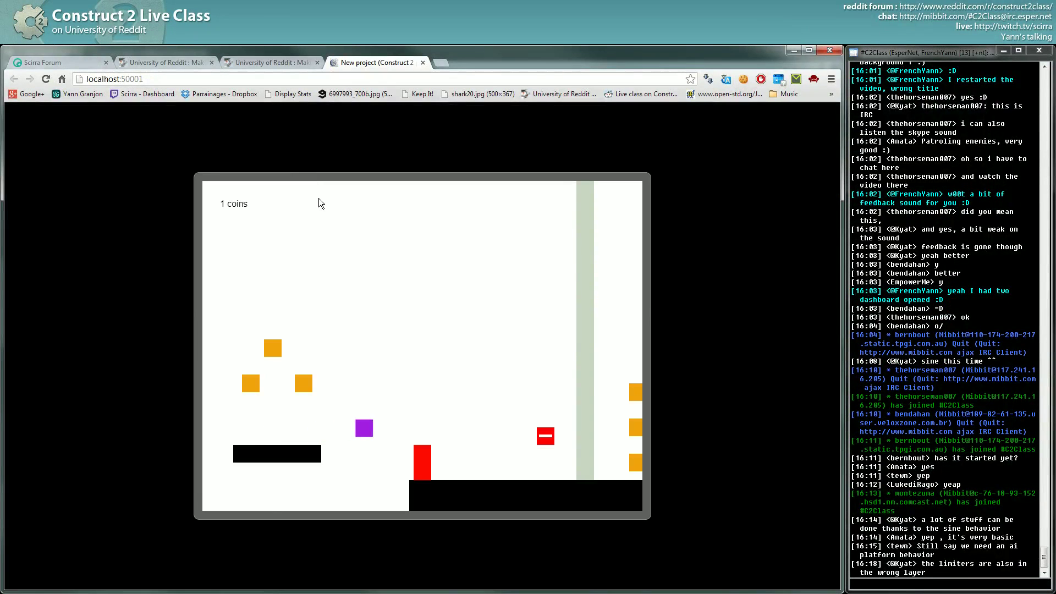
{"action": "key", "text": "alt+Tab"}
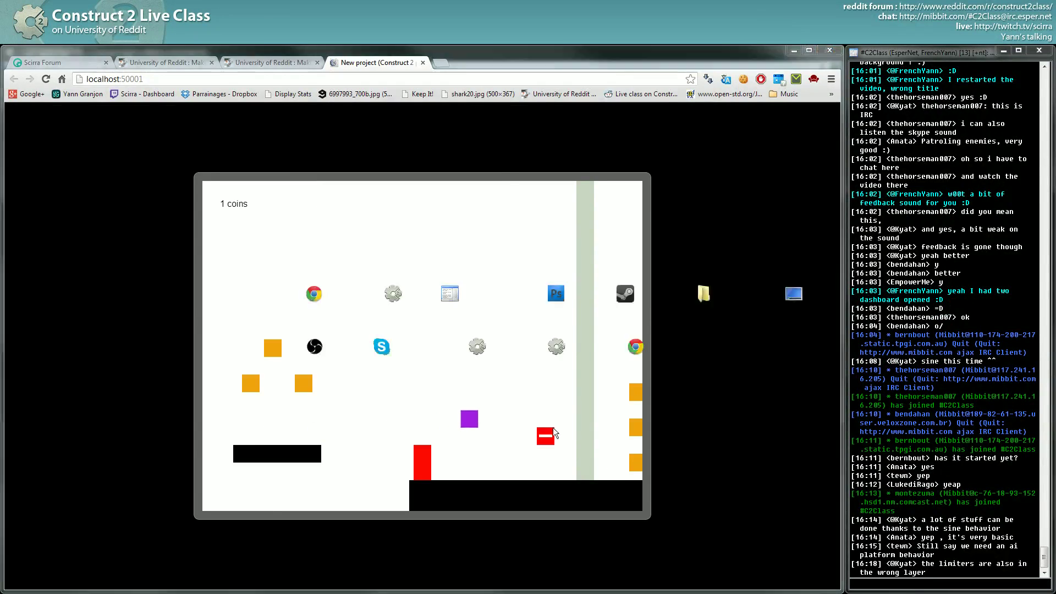
Step: Assign both colliders beside the enemy's platform to the main layer in Level 1, and make main the active layer
{"action": "left_click", "coordinate": [297, 132]}
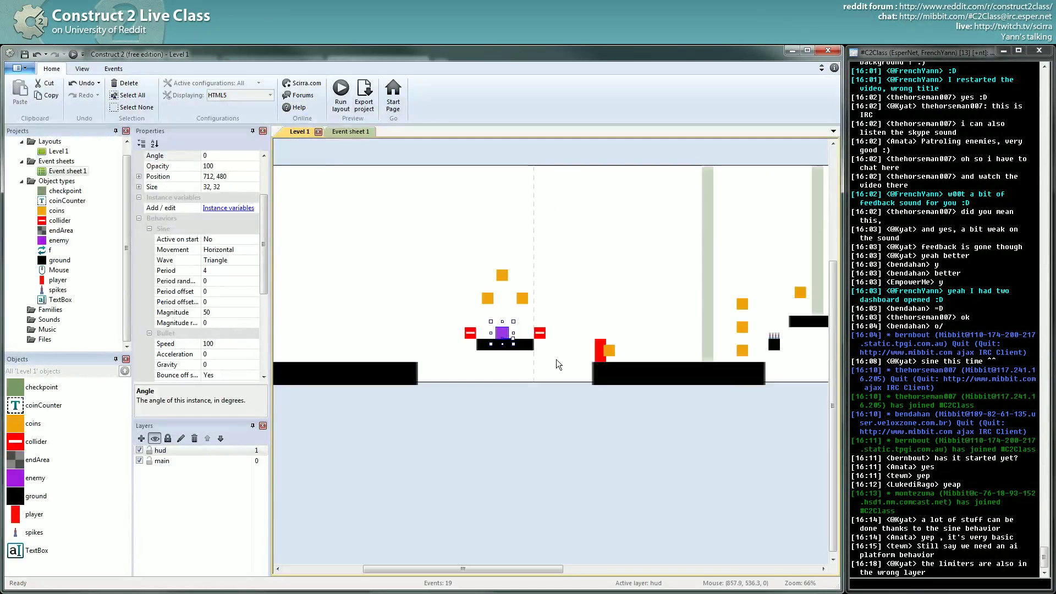
{"action": "left_click", "coordinate": [539, 334]}
{"action": "left_click", "coordinate": [470, 333]}
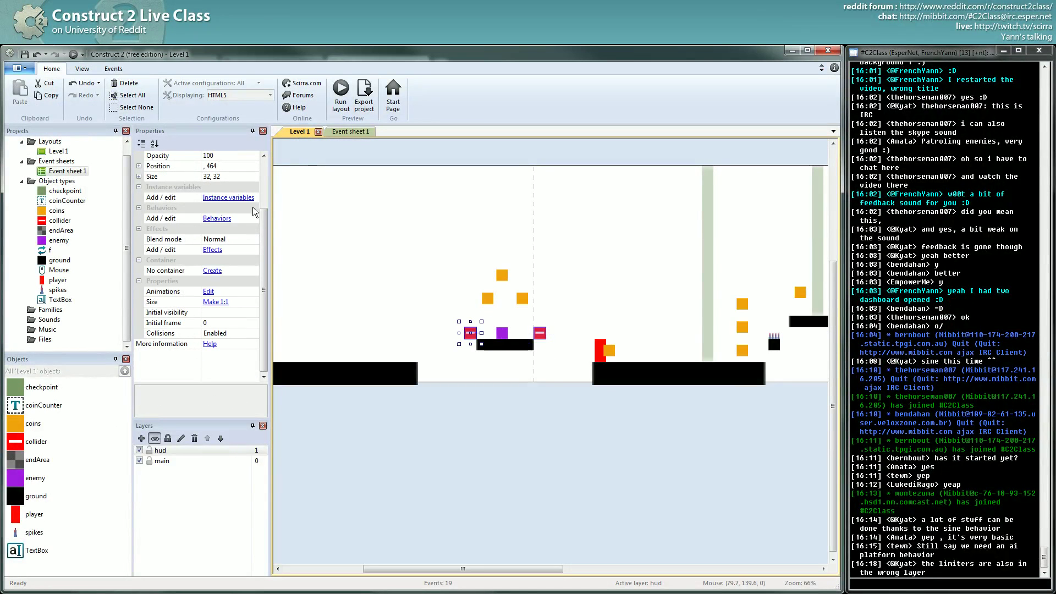
{"action": "left_click_drag", "start_coordinate": [263, 234], "coordinate": [263, 185]}
{"action": "left_click", "coordinate": [226, 208]}
{"action": "left_click", "coordinate": [255, 207]}
{"action": "left_click", "coordinate": [222, 230]}
{"action": "left_click", "coordinate": [161, 461]}
{"action": "left_click", "coordinate": [471, 479]}
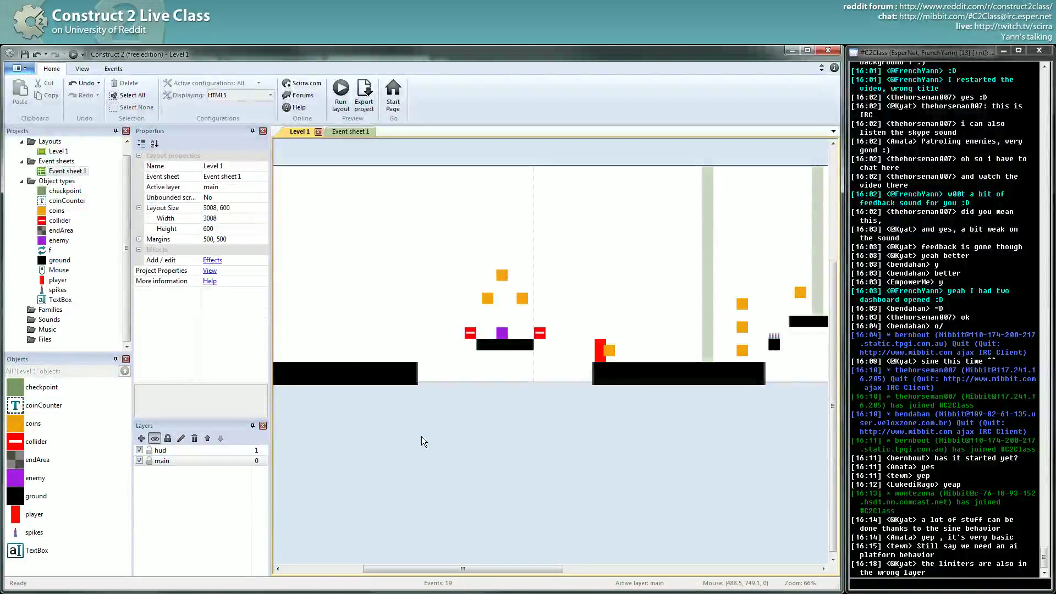
Step: Save the project, preview the level in the browser, and check the properties of the two colliders in the editor
{"action": "left_click", "coordinate": [25, 55]}
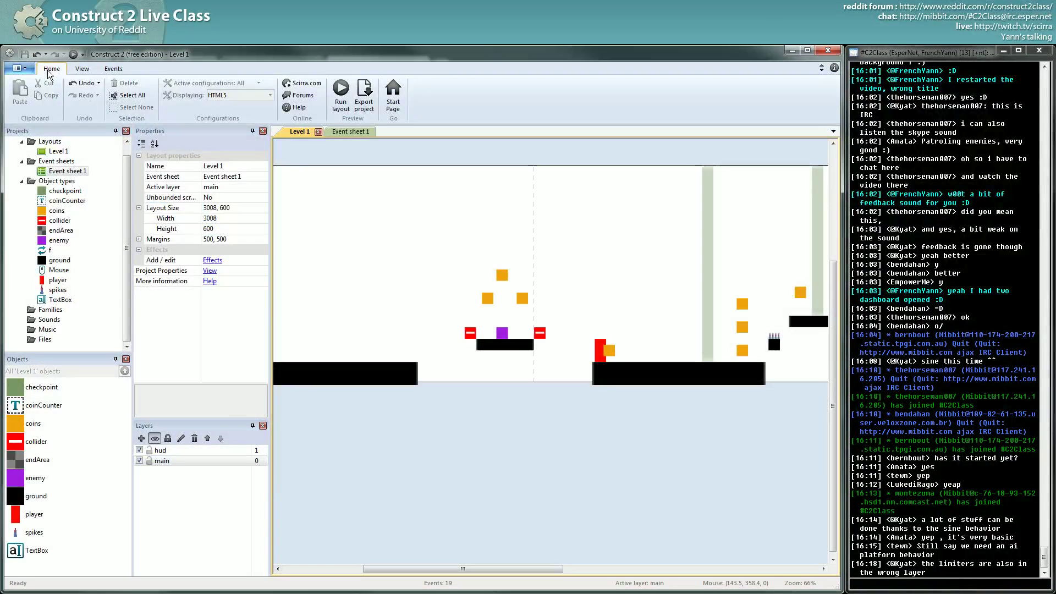
{"action": "left_click", "coordinate": [72, 54]}
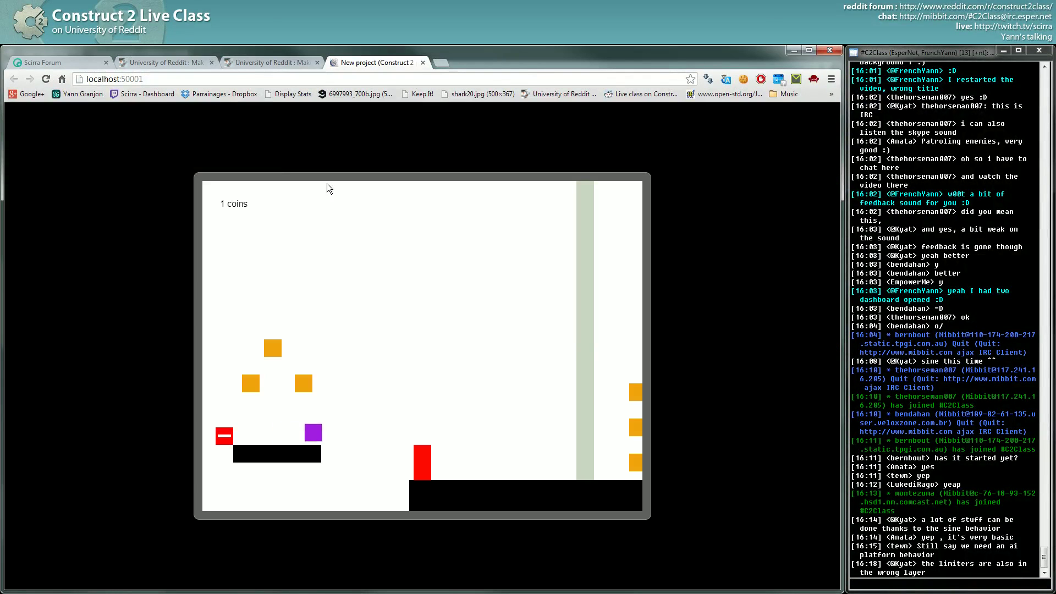
{"action": "key", "text": "alt+Tab"}
{"action": "left_click", "coordinate": [540, 333]}
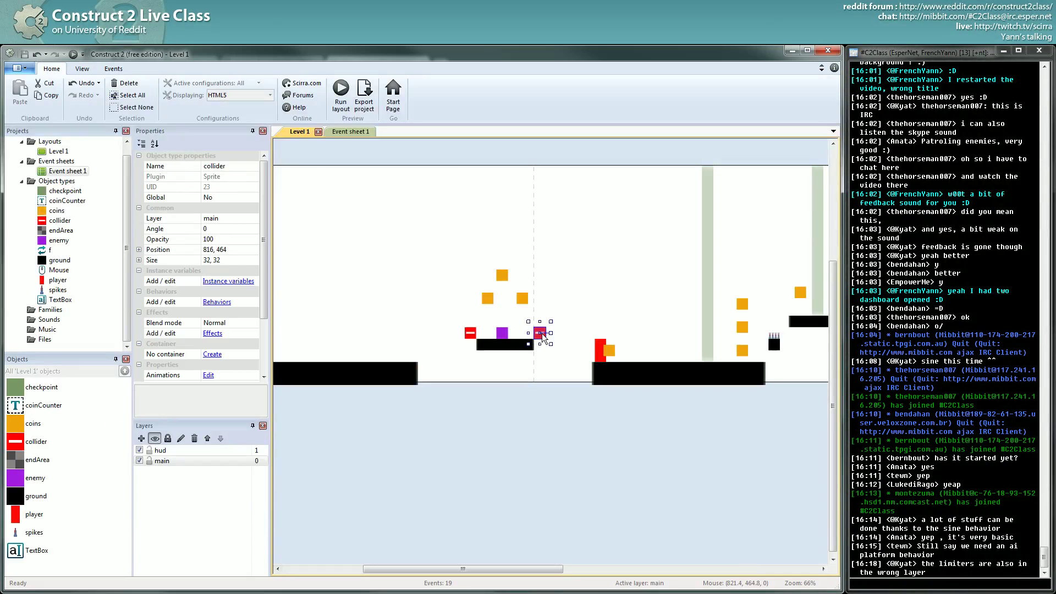
{"action": "left_click", "coordinate": [469, 335]}
{"action": "left_click", "coordinate": [541, 334]}
{"action": "scroll", "coordinate": [268, 329], "scroll_direction": "down", "scroll_amount": 1}
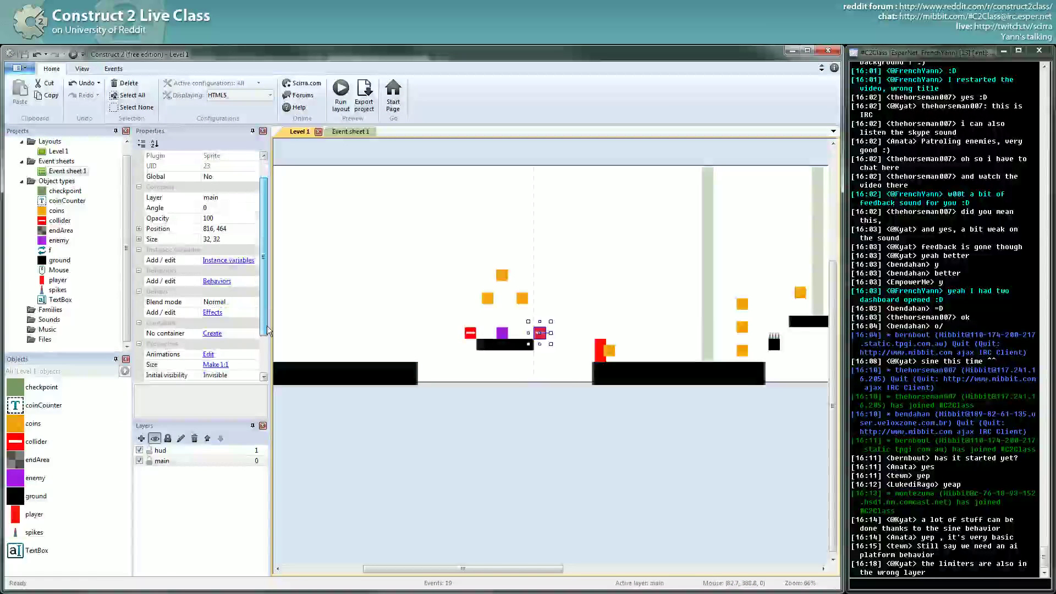
Step: Set Bounce off solids to No in the enemy's Bullet behavior
{"action": "left_click", "coordinate": [500, 334]}
{"action": "scroll", "coordinate": [265, 269], "scroll_direction": "down", "scroll_amount": 1}
{"action": "scroll", "coordinate": [264, 269], "scroll_direction": "down", "scroll_amount": 3}
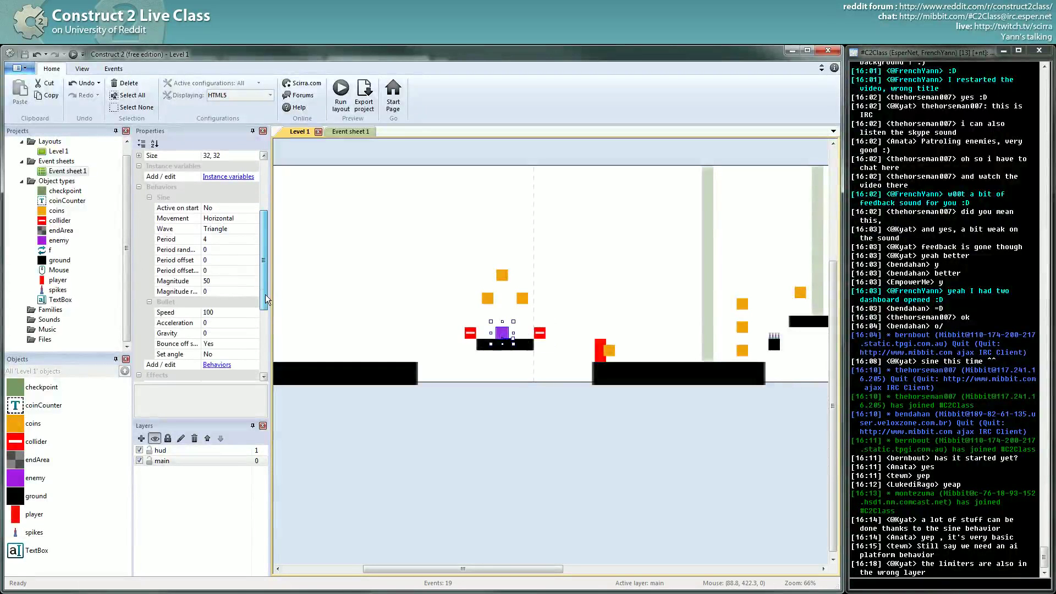
{"action": "left_click", "coordinate": [243, 333]}
{"action": "left_click", "coordinate": [254, 334]}
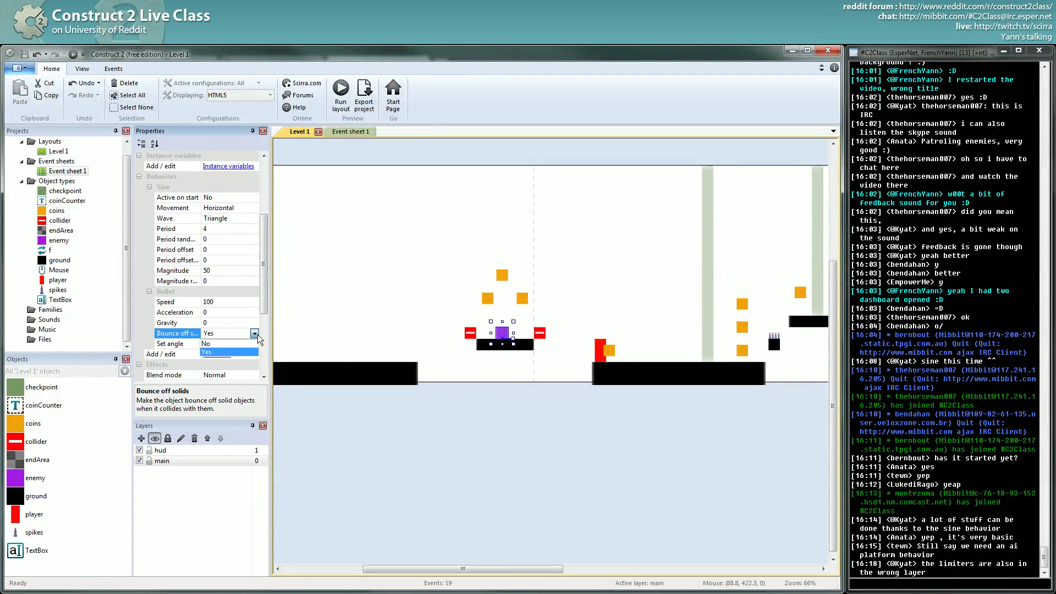
{"action": "left_click", "coordinate": [249, 351]}
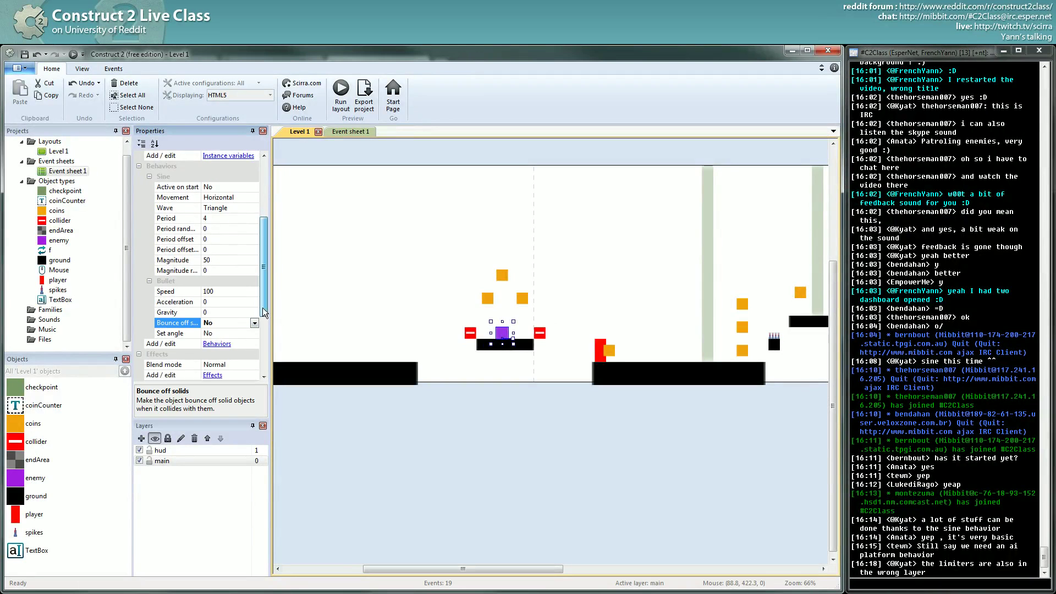
{"action": "left_click", "coordinate": [497, 485]}
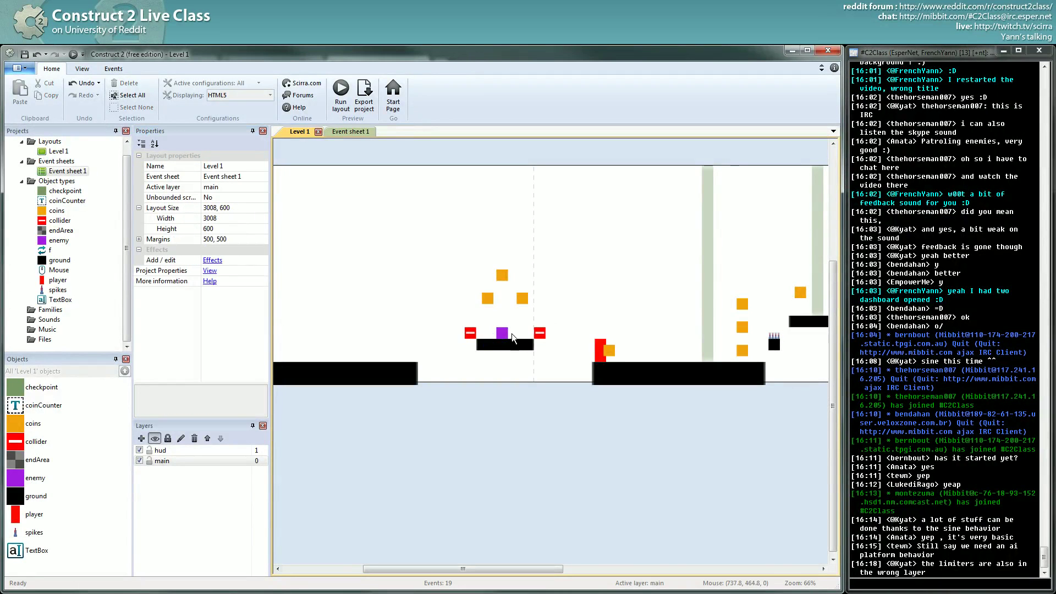
Step: Set the initial visibility of both colliders to Invisible, preview the level, and return to the editor
{"action": "left_click", "coordinate": [538, 337]}
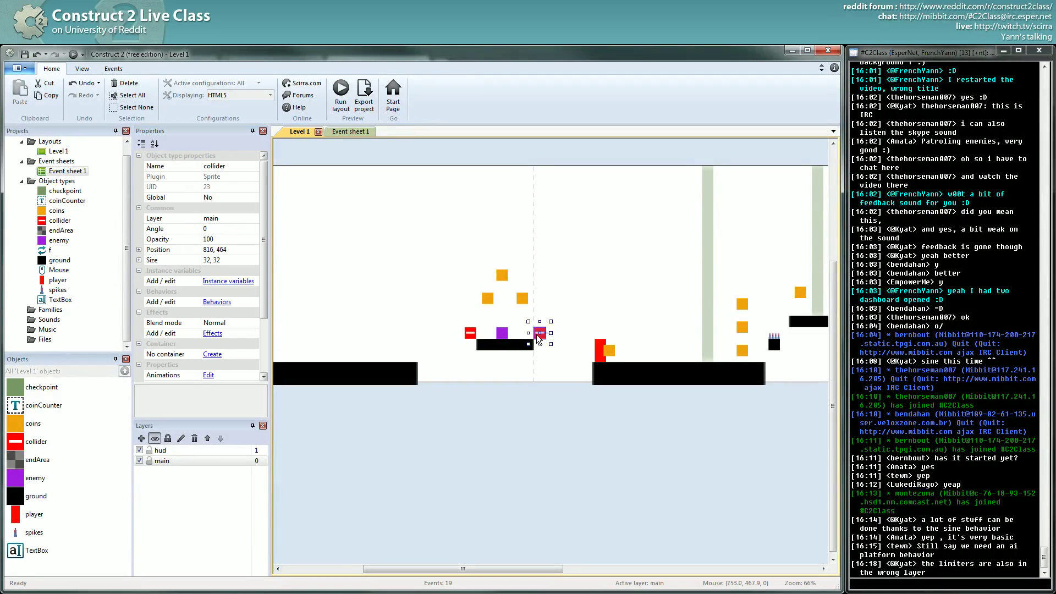
{"action": "left_click", "coordinate": [470, 335]}
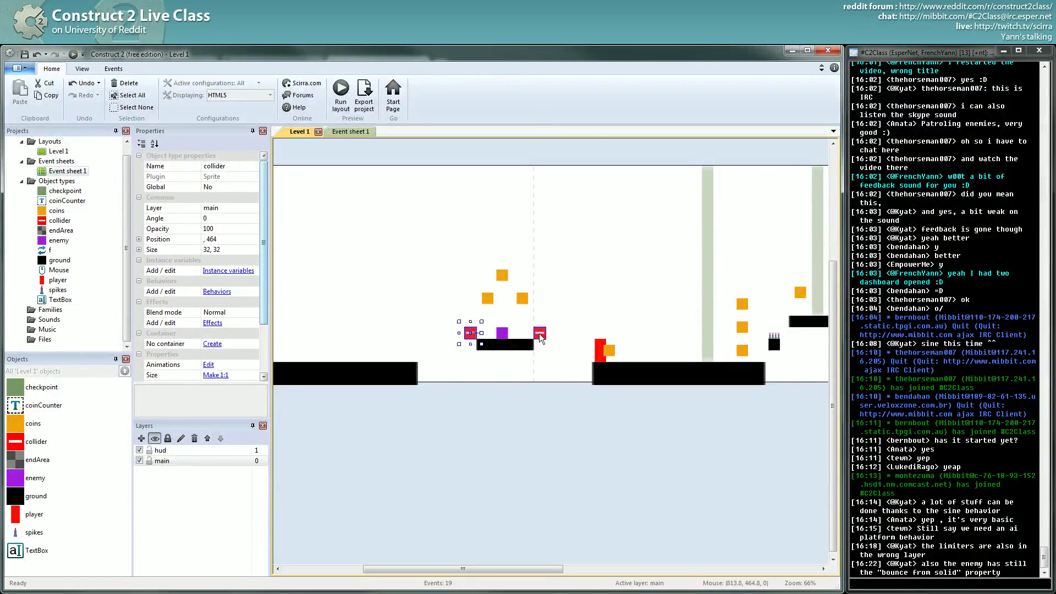
{"action": "scroll", "coordinate": [260, 351], "scroll_direction": "down", "scroll_amount": 3}
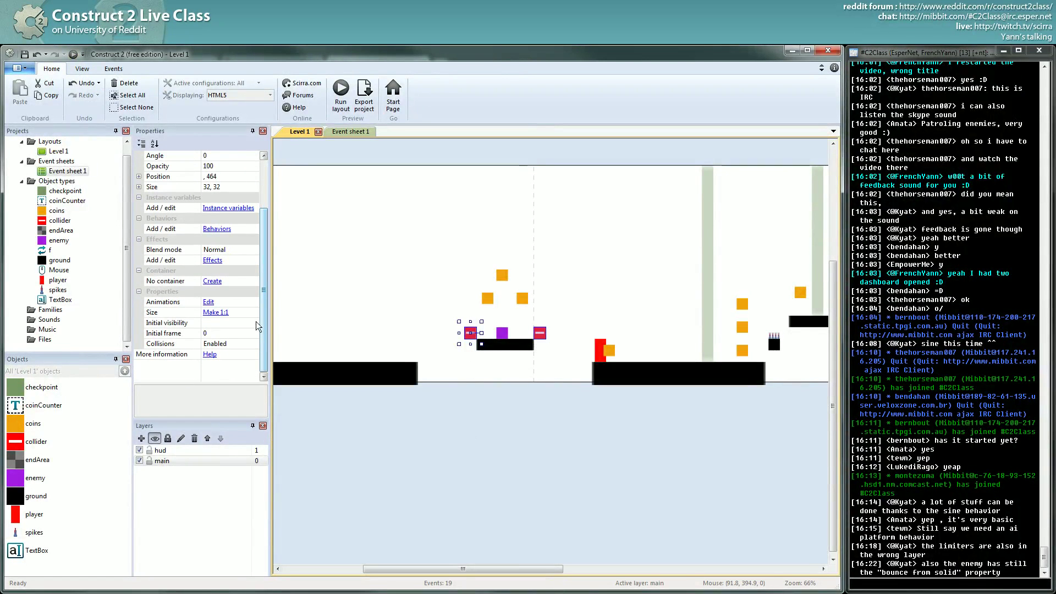
{"action": "left_click", "coordinate": [255, 322]}
{"action": "left_click", "coordinate": [254, 323]}
{"action": "left_click", "coordinate": [243, 342]}
{"action": "key", "text": "F5"}
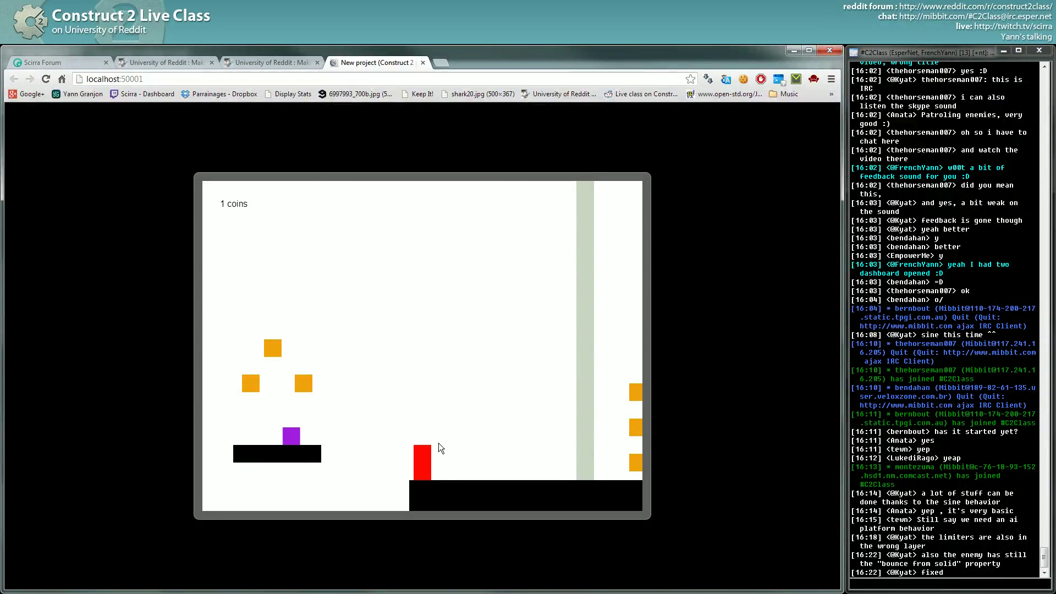
{"action": "key", "text": "alt+Tab"}
Step: Move the player from the ground beyond the enemy's platform to near the right end of the starting ground
{"action": "middle_click_drag", "start_coordinate": [561, 290], "coordinate": [604, 318]}
{"action": "scroll", "coordinate": [506, 338], "scroll_direction": "down", "scroll_amount": 2, "text": "ctrl"}
{"action": "middle_click_drag", "start_coordinate": [521, 427], "coordinate": [509, 433]}
{"action": "left_click_drag", "start_coordinate": [610, 383], "coordinate": [368, 389]}
{"action": "scroll", "coordinate": [411, 408], "scroll_direction": "up", "scroll_amount": 3, "text": "ctrl"}
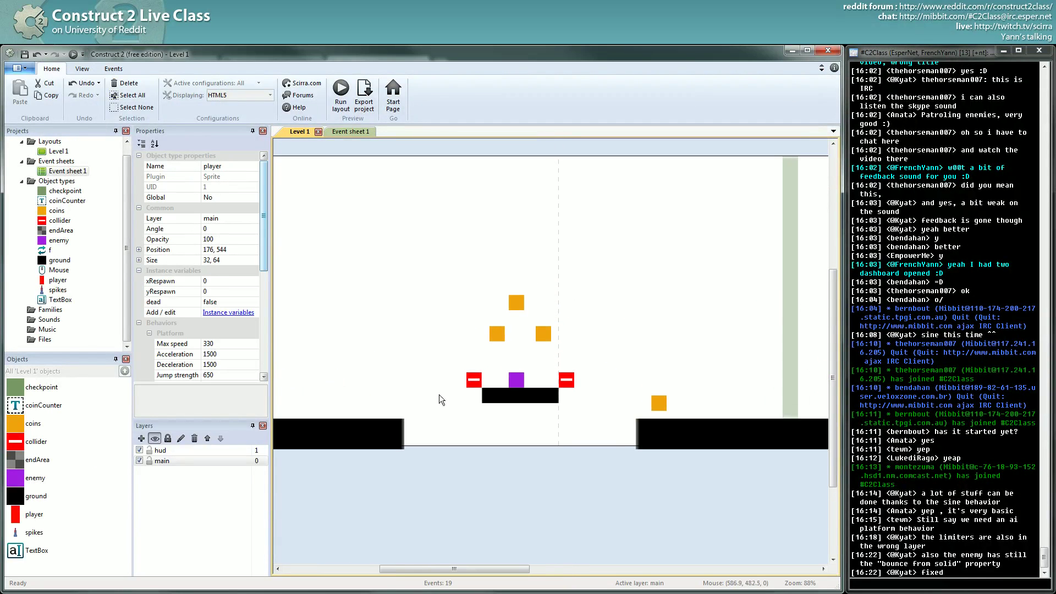
{"action": "left_click", "coordinate": [479, 378]}
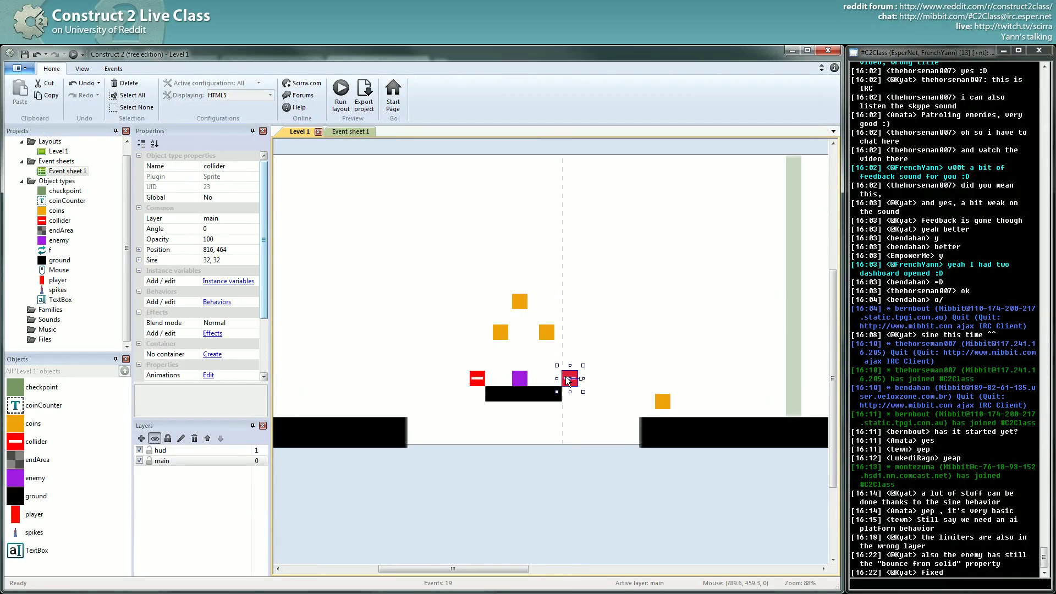
{"action": "left_click", "coordinate": [217, 303]}
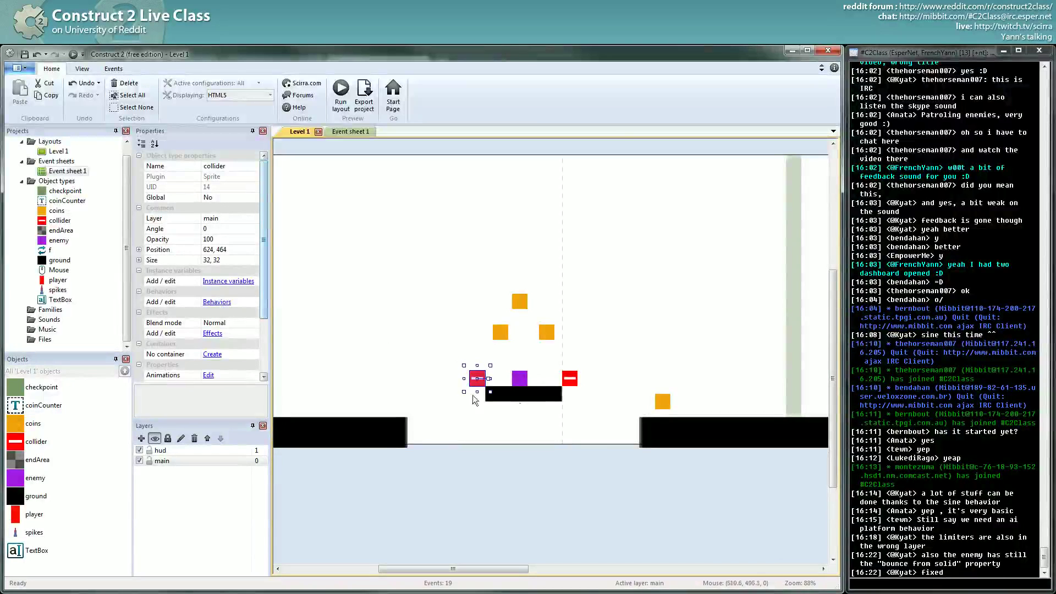
{"action": "middle_click_drag", "start_coordinate": [468, 384], "coordinate": [500, 378]}
{"action": "left_click_drag", "start_coordinate": [291, 399], "coordinate": [422, 398]}
Step: Check the left collider's visibility setting, and move the enemy slightly right along its platform to position 720, 480
{"action": "left_click", "coordinate": [515, 377]}
{"action": "middle_click_drag", "start_coordinate": [516, 377], "coordinate": [446, 358]}
{"action": "left_click_drag", "start_coordinate": [267, 300], "coordinate": [266, 366]}
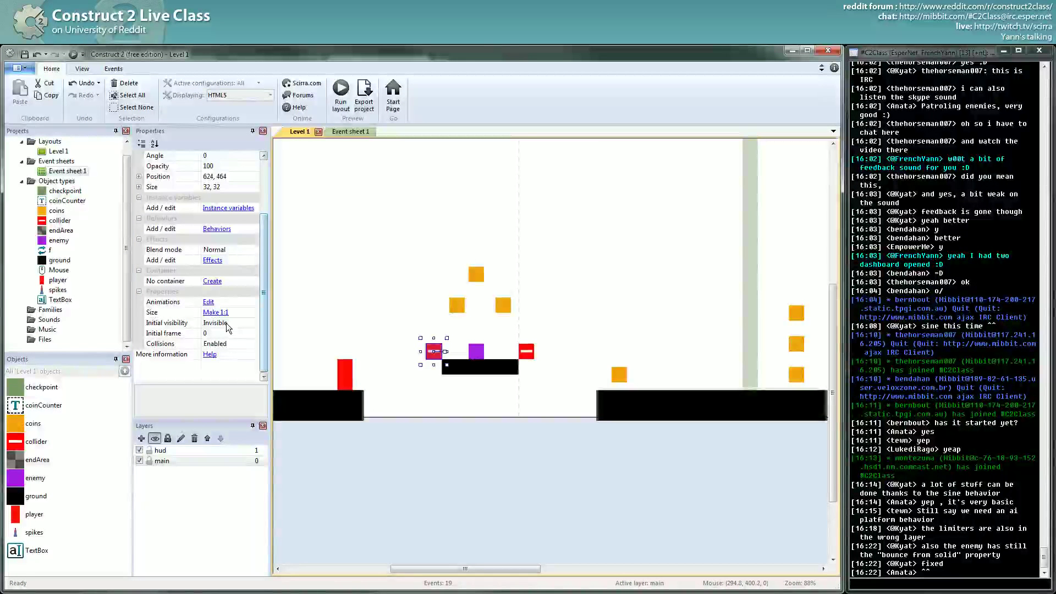
{"action": "left_click", "coordinate": [477, 352]}
{"action": "middle_click_drag", "start_coordinate": [567, 332], "coordinate": [579, 333]}
{"action": "left_click_drag", "start_coordinate": [488, 353], "coordinate": [492, 354]}
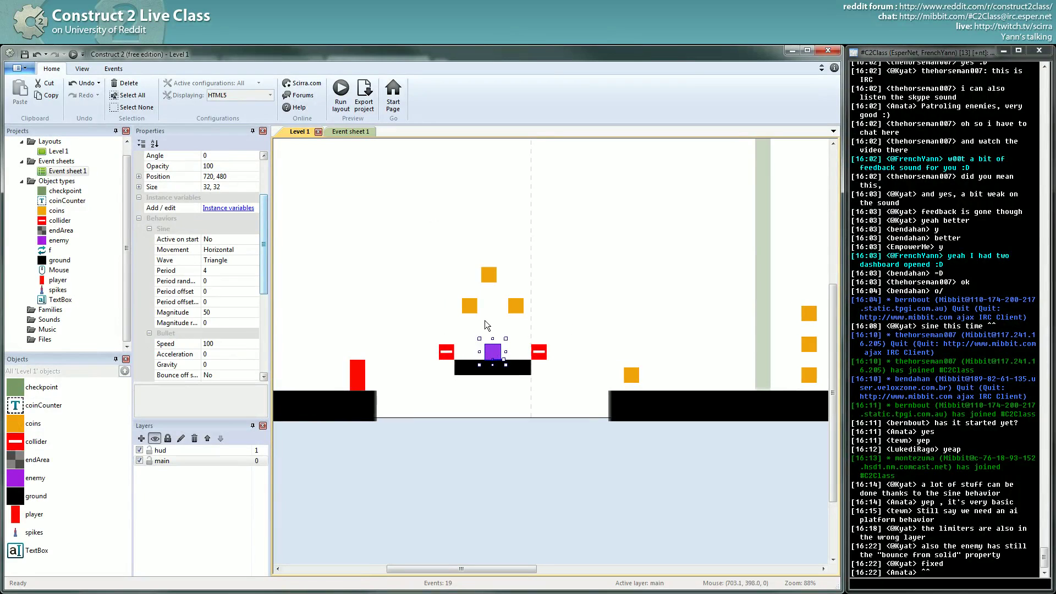
Step: Review the enemy's Bullet settings and the Enemy events in Event sheet 1, and return to the Level 1 layout
{"action": "left_click_drag", "start_coordinate": [266, 285], "coordinate": [223, 311]}
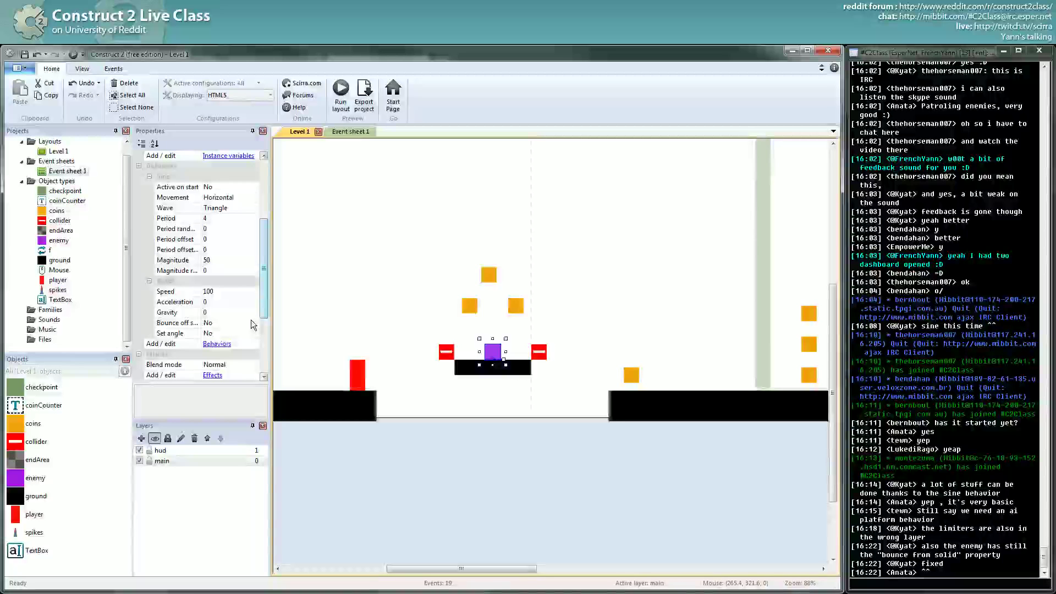
{"action": "middle_click_drag", "start_coordinate": [644, 374], "coordinate": [646, 374]}
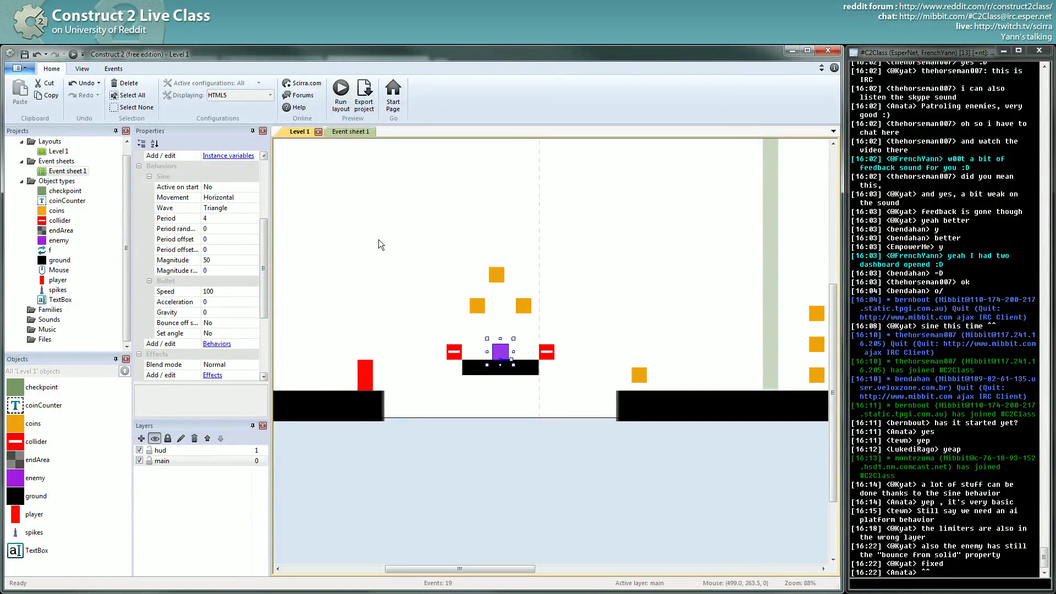
{"action": "left_click", "coordinate": [352, 132]}
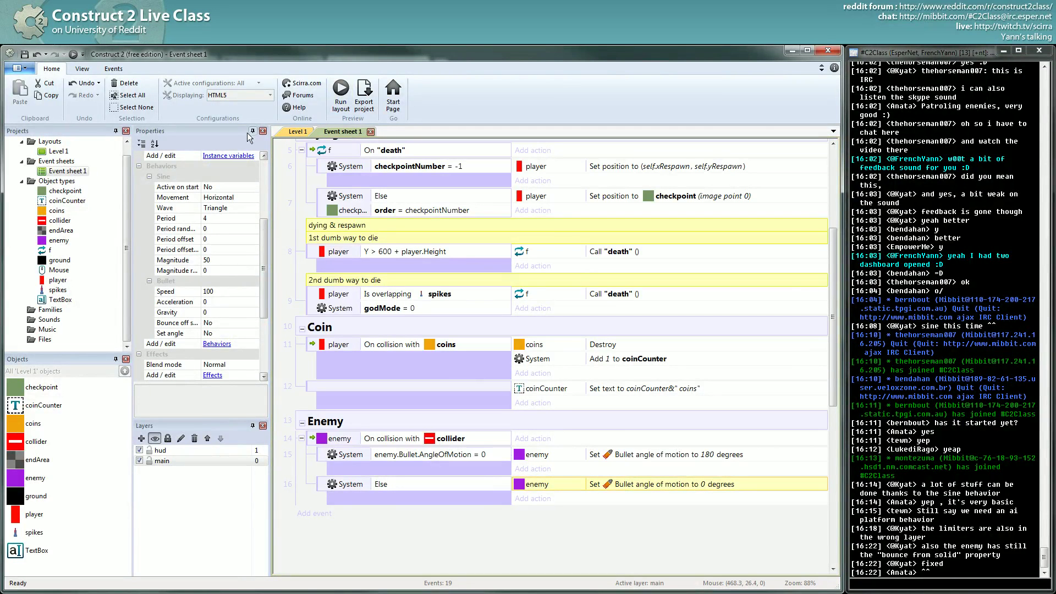
{"action": "left_click", "coordinate": [297, 132]}
{"action": "scroll", "coordinate": [562, 395], "scroll_direction": "up", "scroll_amount": 1, "text": "ctrl"}
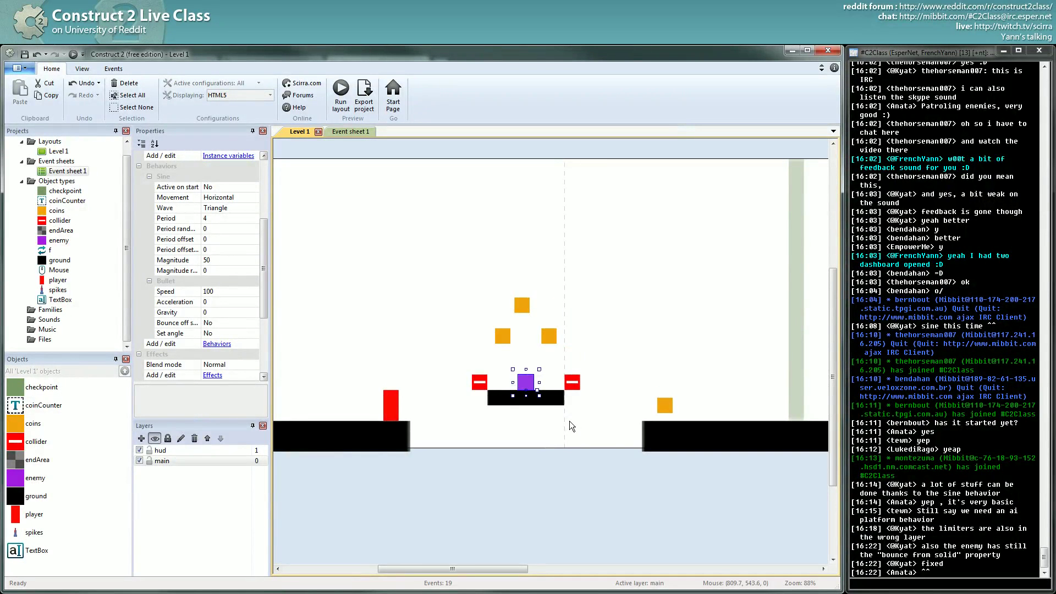
Step: Move the enemy against the right collider and back to the middle of its platform to illustrate the patrol
{"action": "scroll", "coordinate": [572, 411], "scroll_direction": "down", "scroll_amount": 2, "text": "ctrl"}
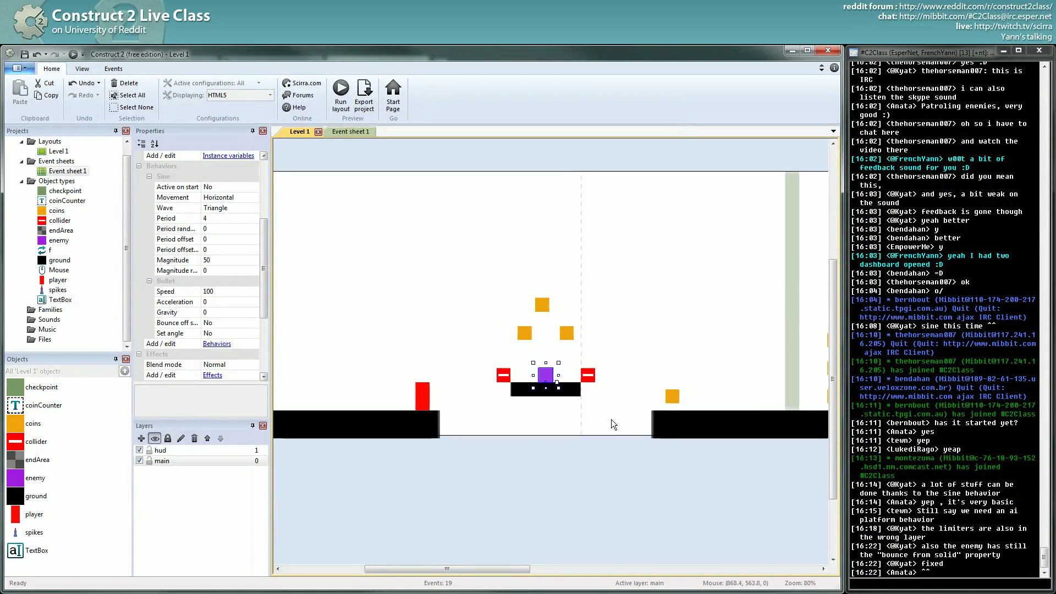
{"action": "scroll", "coordinate": [565, 422], "scroll_direction": "up", "scroll_amount": 4, "text": "ctrl"}
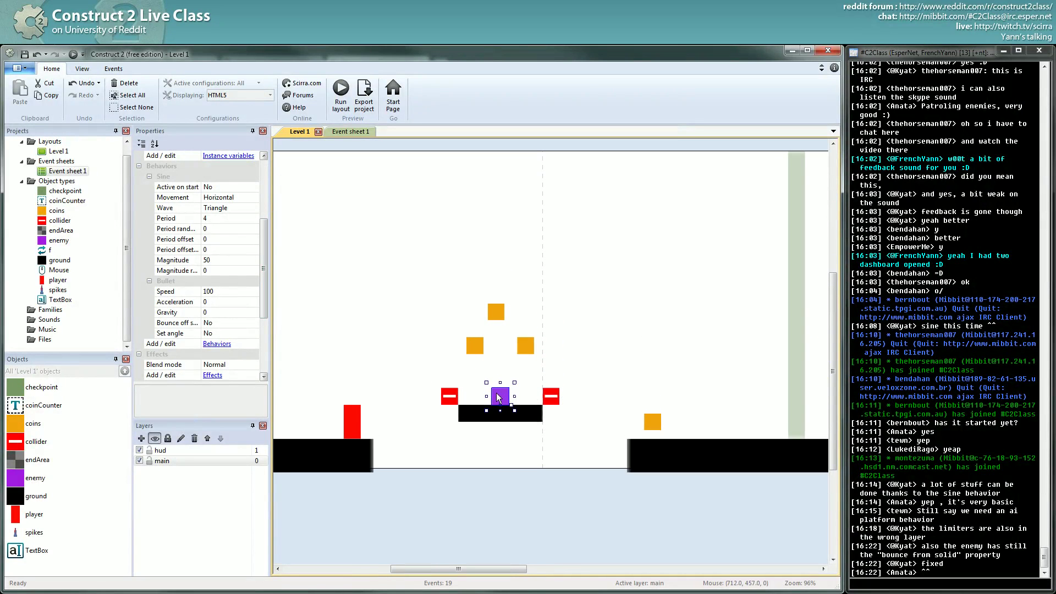
{"action": "left_click_drag", "start_coordinate": [509, 395], "coordinate": [537, 395]}
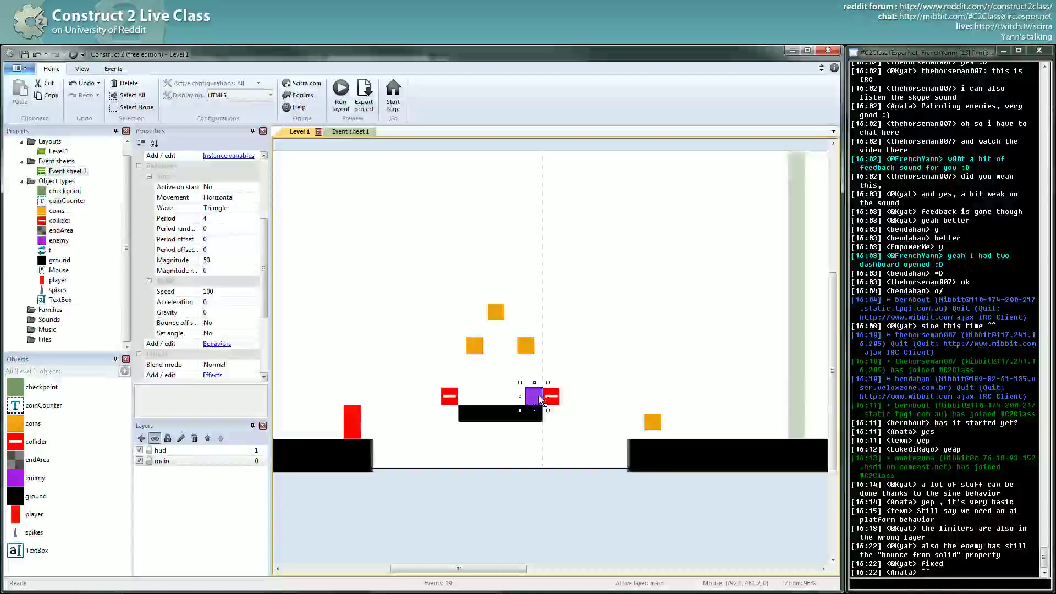
{"action": "left_click_drag", "start_coordinate": [539, 395], "coordinate": [501, 396]}
Step: Delete the three coins above the enemy's platform
{"action": "scroll", "coordinate": [517, 375], "scroll_direction": "down", "scroll_amount": 3, "text": "ctrl"}
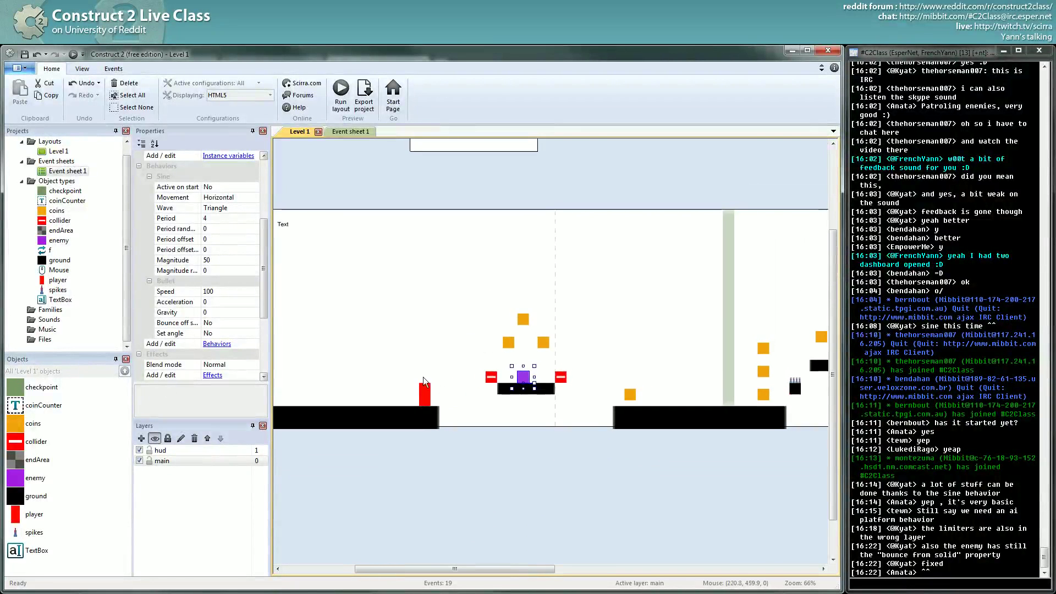
{"action": "scroll", "coordinate": [754, 389], "scroll_direction": "down", "scroll_amount": 2, "text": "ctrl"}
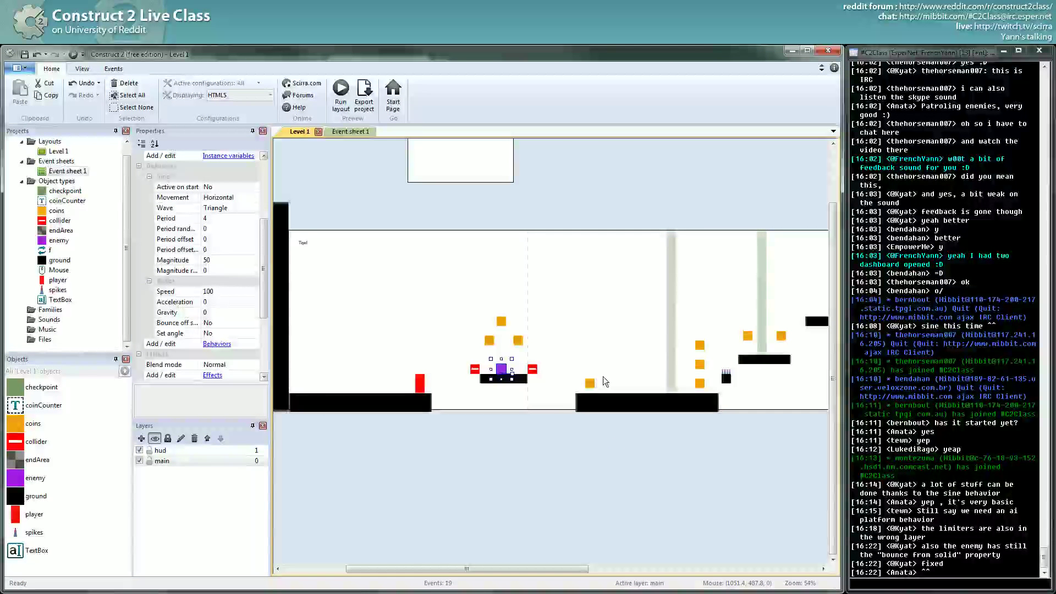
{"action": "scroll", "coordinate": [536, 373], "scroll_direction": "up", "scroll_amount": 2, "text": "ctrl"}
{"action": "scroll", "coordinate": [537, 373], "scroll_direction": "up", "scroll_amount": 2, "text": "ctrl"}
{"action": "left_click_drag", "start_coordinate": [537, 307], "coordinate": [452, 362]}
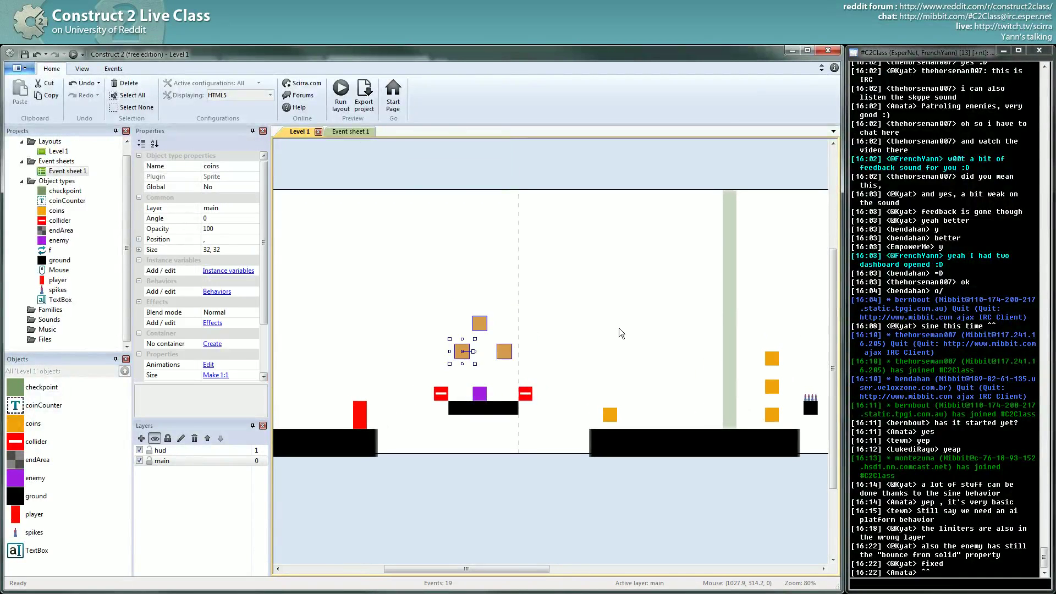
{"action": "key", "text": "Delete"}
Step: Duplicate the platform with its enemy and two colliders directly above the original, preview the level, and return to the editor
{"action": "left_click_drag", "start_coordinate": [582, 342], "coordinate": [404, 430]}
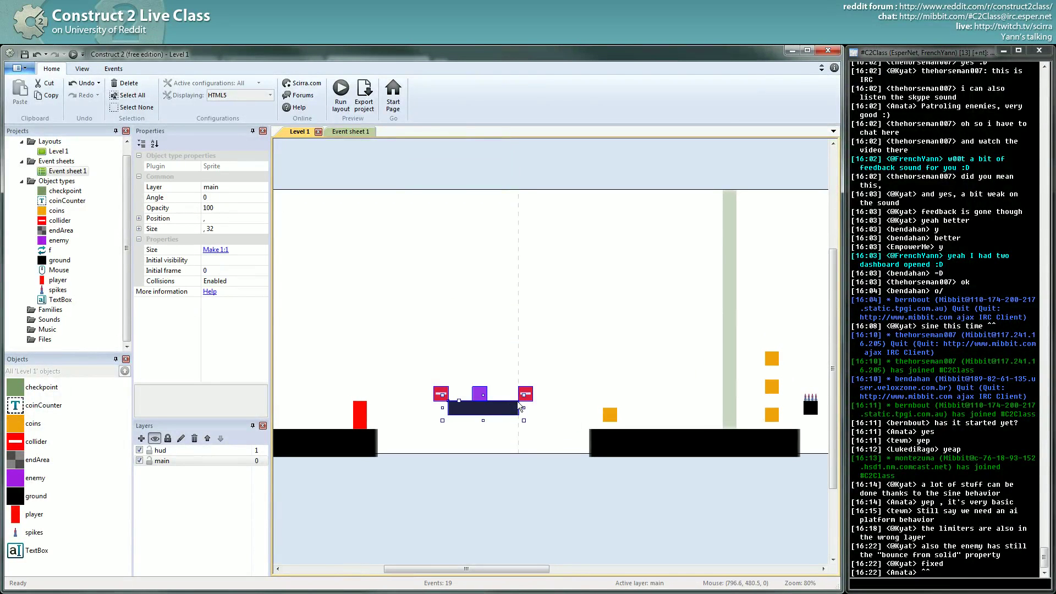
{"action": "left_click_drag", "start_coordinate": [508, 408], "coordinate": [509, 344], "text": "ctrl"}
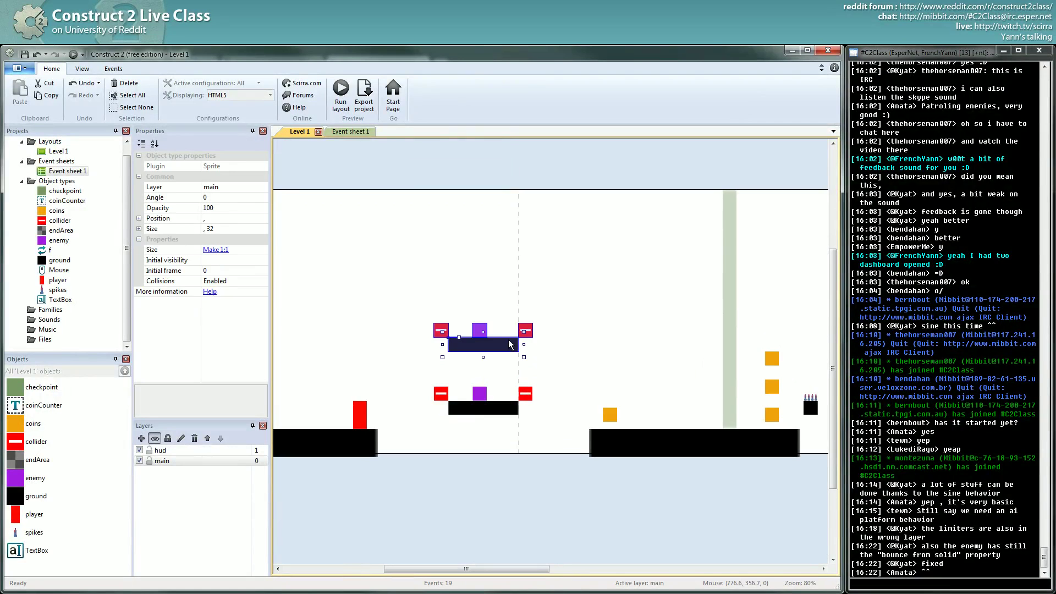
{"action": "left_click", "coordinate": [528, 461]}
{"action": "middle_click_drag", "start_coordinate": [545, 511], "coordinate": [529, 503]}
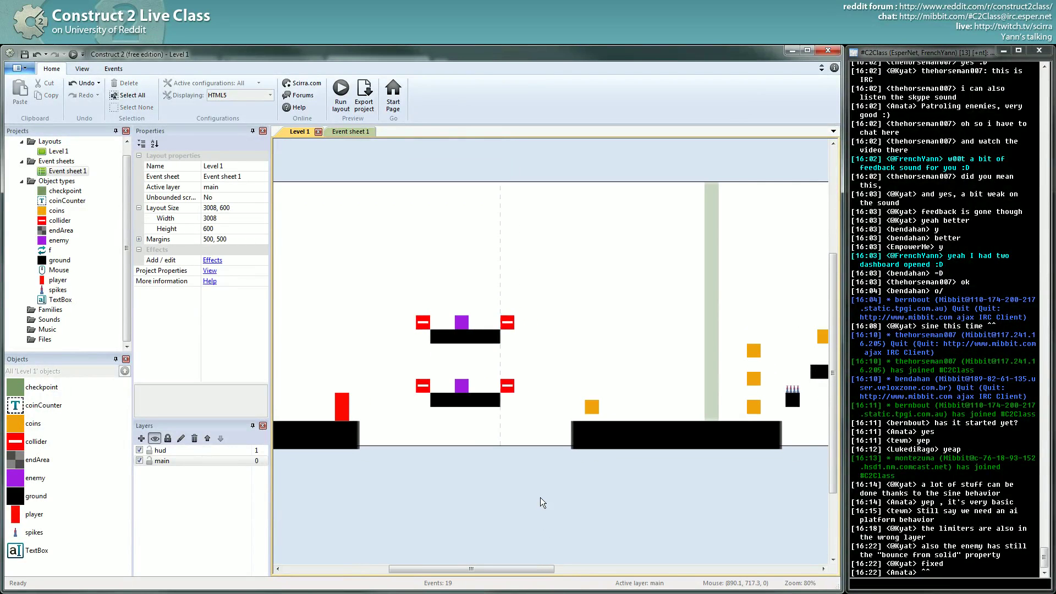
{"action": "left_click", "coordinate": [73, 54]}
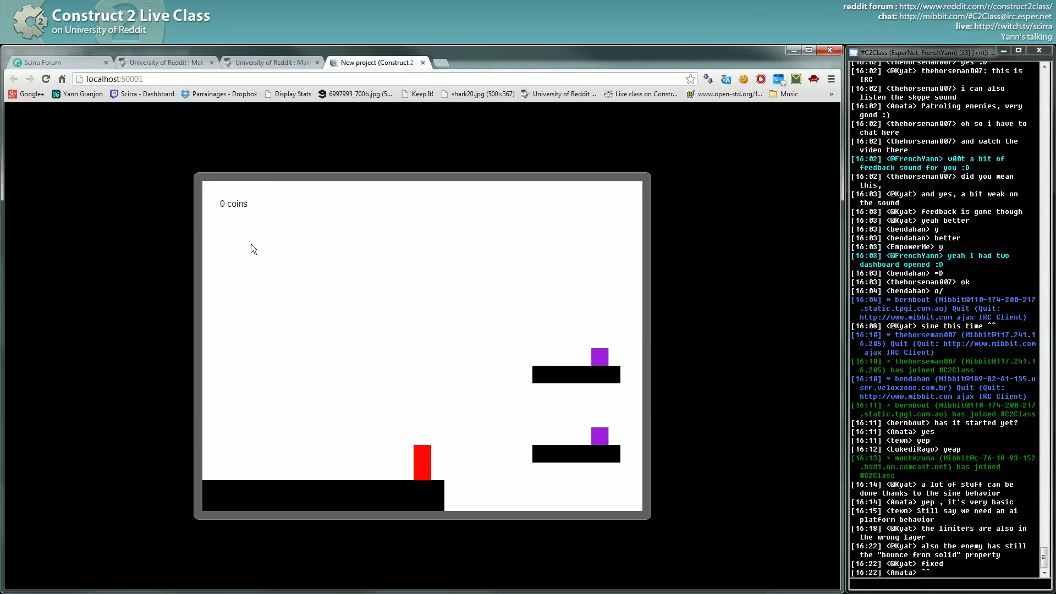
{"action": "key", "text": "alt+Tab"}
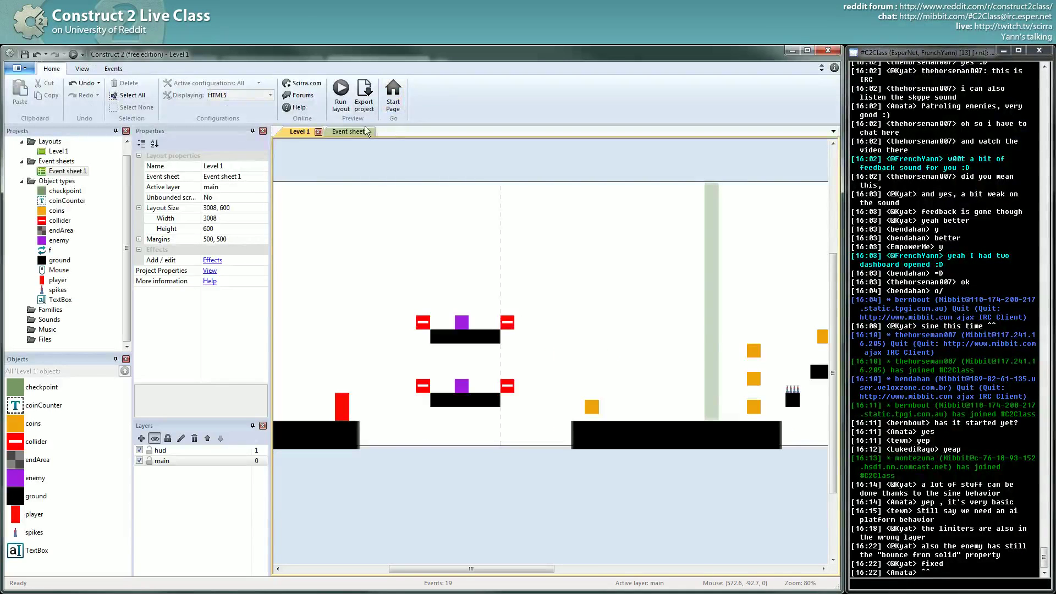
Step: Review the Enemy events in Event sheet 1: the collider collision condition and its two angle-of-motion sub-events
{"action": "left_click", "coordinate": [364, 131]}
{"action": "scroll", "coordinate": [418, 338], "scroll_direction": "down", "scroll_amount": 2}
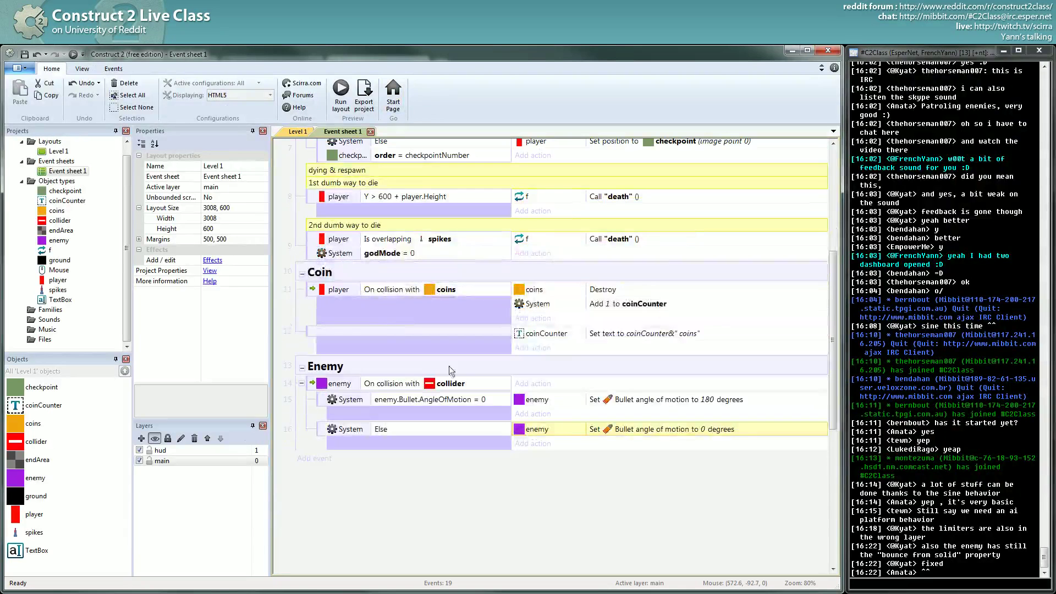
{"action": "left_click", "coordinate": [378, 406]}
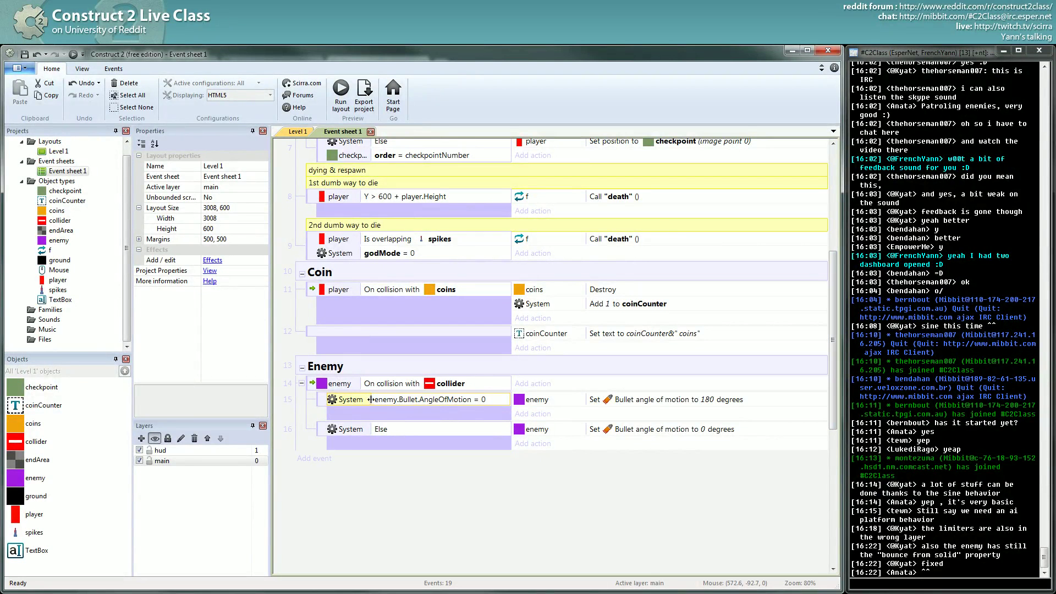
{"action": "left_click", "coordinate": [307, 383]}
{"action": "left_click", "coordinate": [321, 388]}
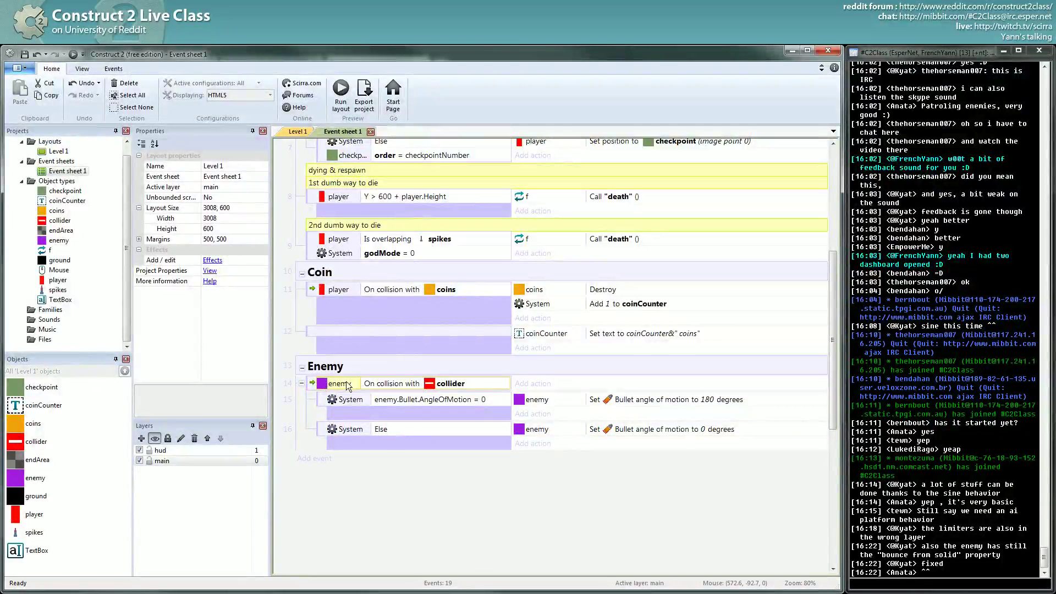
{"action": "left_click", "coordinate": [313, 386]}
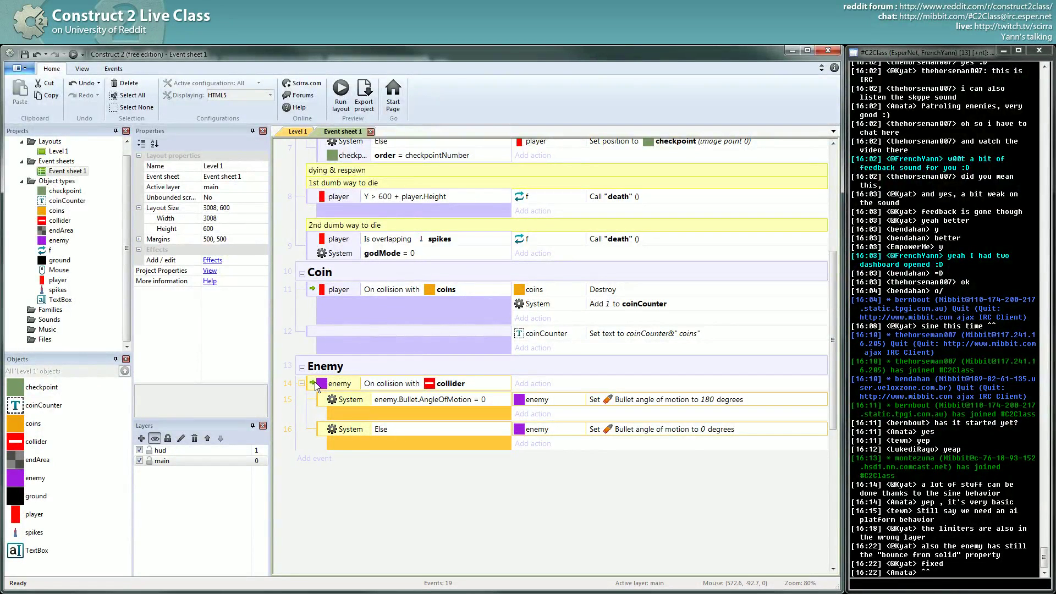
{"action": "left_click", "coordinate": [310, 383]}
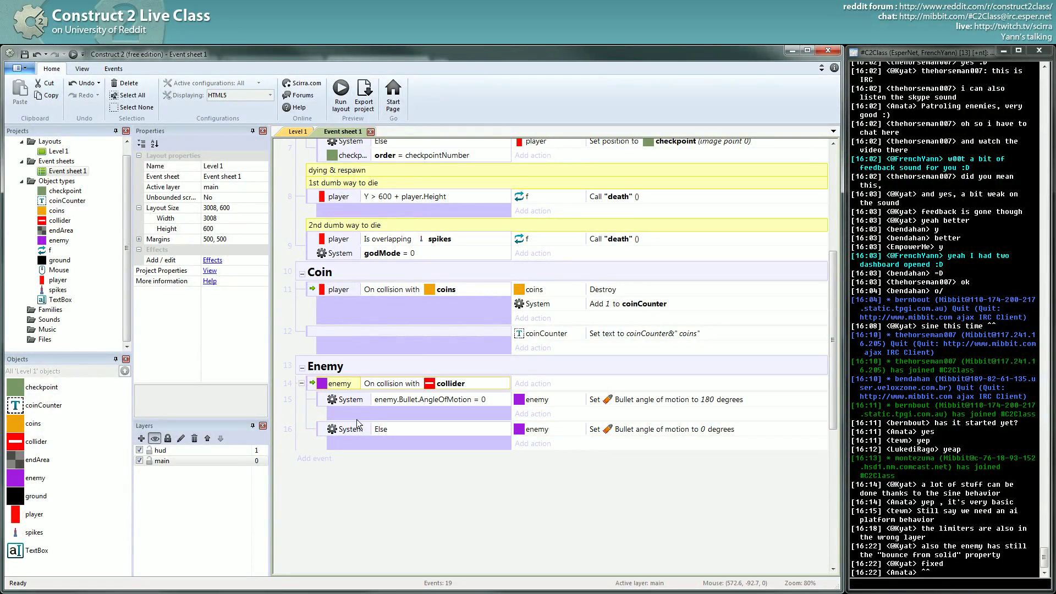
{"action": "left_click", "coordinate": [378, 407]}
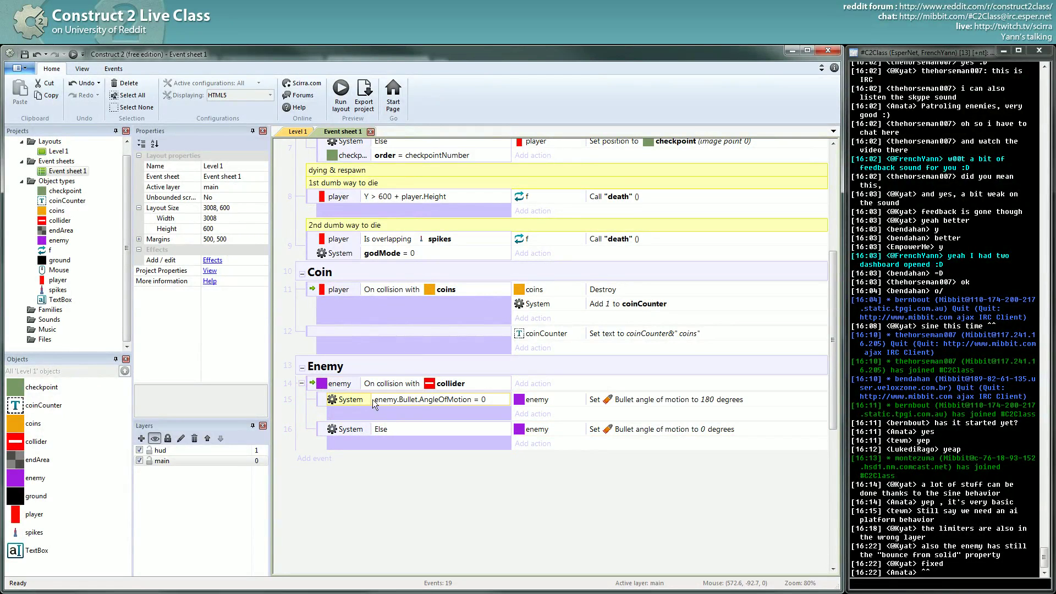
{"action": "left_click", "coordinate": [322, 426]}
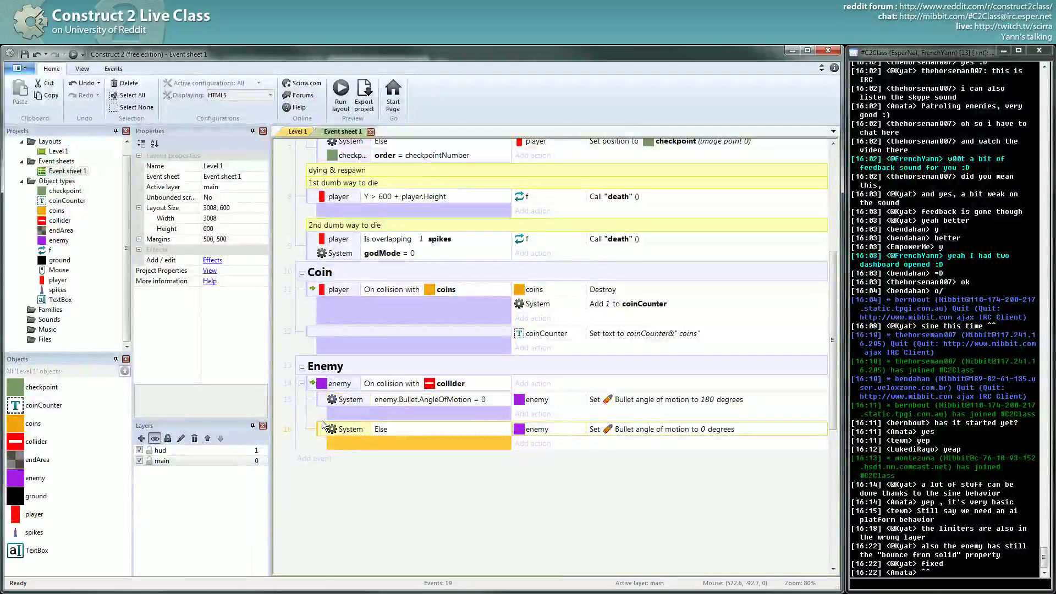
{"action": "left_click", "coordinate": [329, 400]}
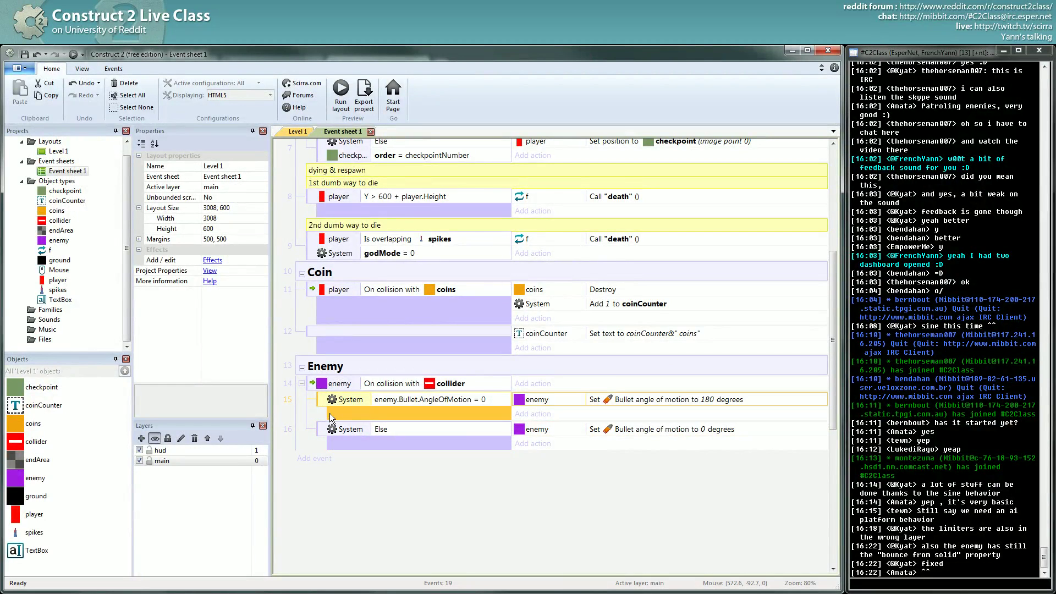
{"action": "scroll", "coordinate": [483, 438], "scroll_direction": "up", "scroll_amount": 5}
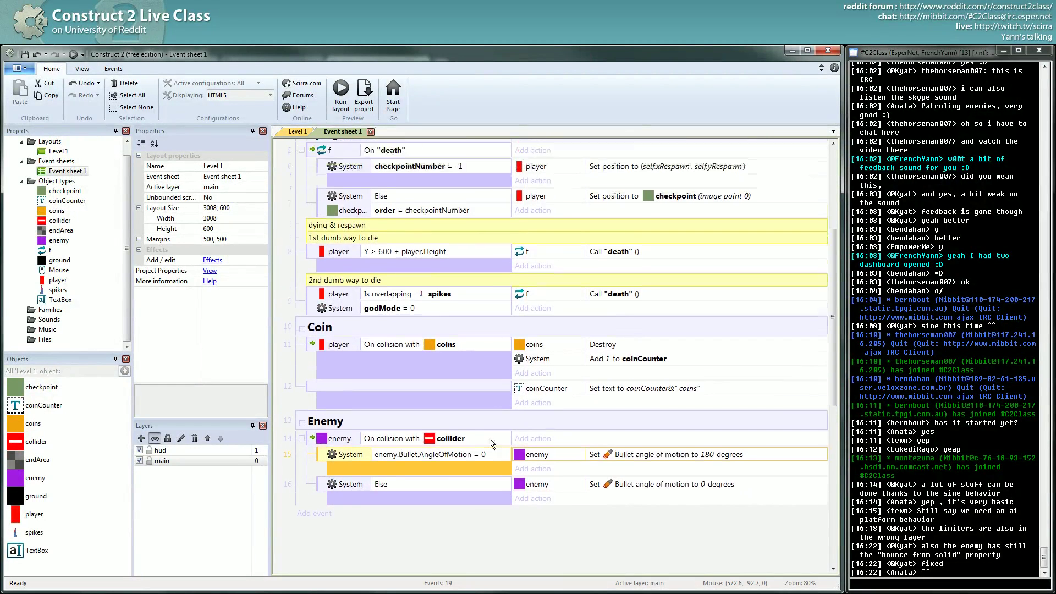
{"action": "scroll", "coordinate": [511, 451], "scroll_direction": "down", "scroll_amount": 3}
{"action": "left_click", "coordinate": [515, 528]}
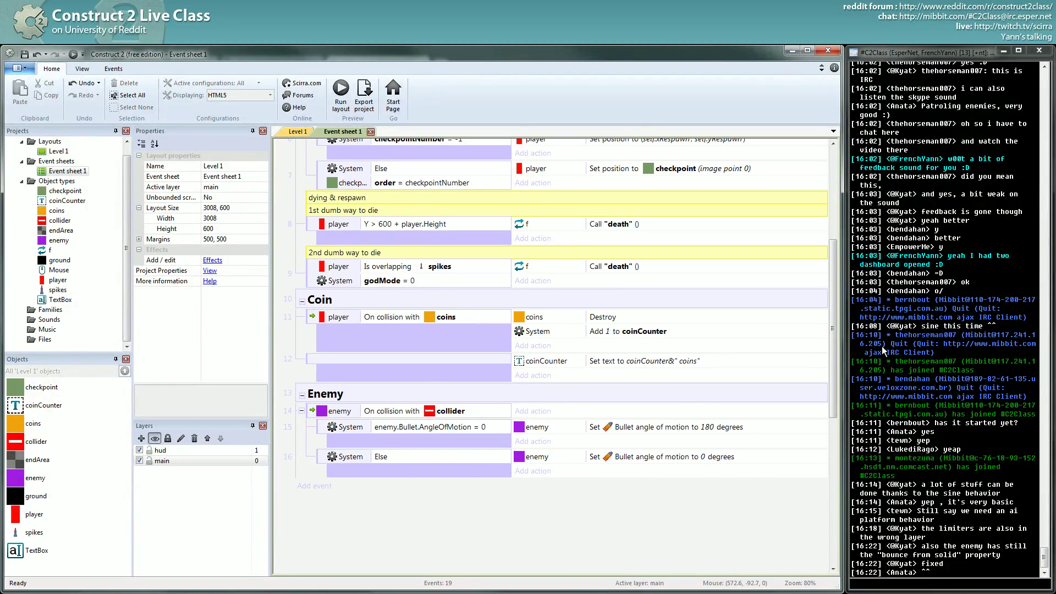
Step: Set the enemy's Bullet angle of motion in the start-of-layout event to choose(0,180)
{"action": "left_click_drag", "start_coordinate": [833, 347], "coordinate": [833, 230]}
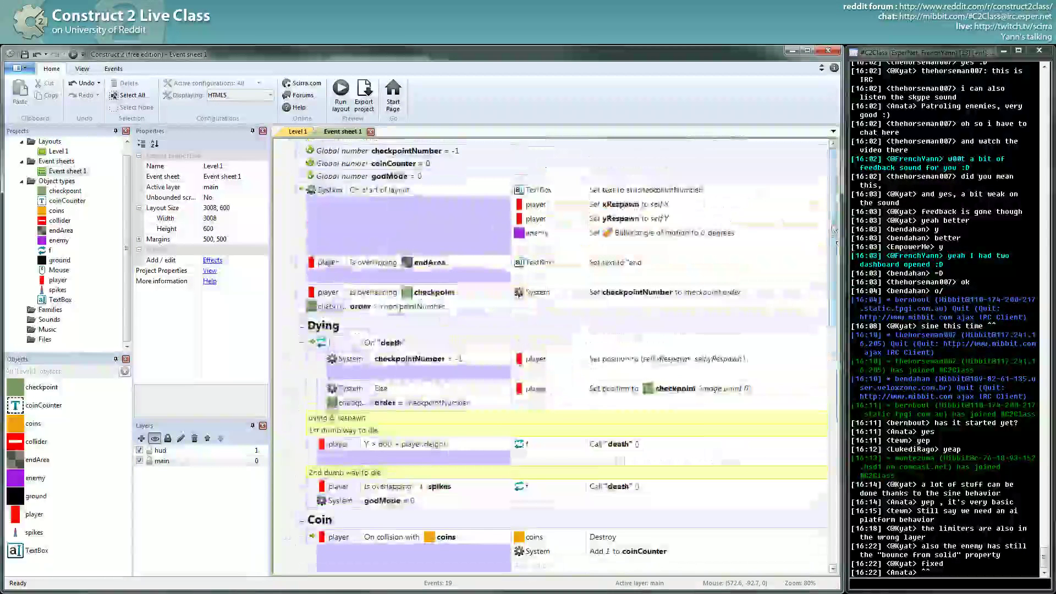
{"action": "double_click", "coordinate": [651, 234]}
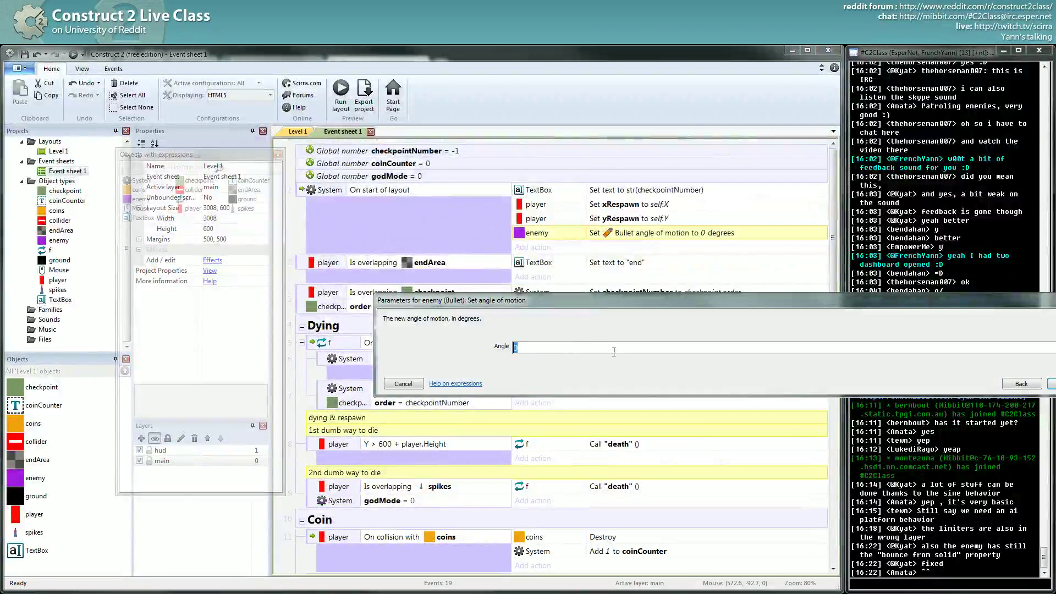
{"action": "type", "text": "choose"}
{"action": "double_click", "coordinate": [142, 180]}
{"action": "scroll", "coordinate": [191, 389], "scroll_direction": "down", "scroll_amount": 10}
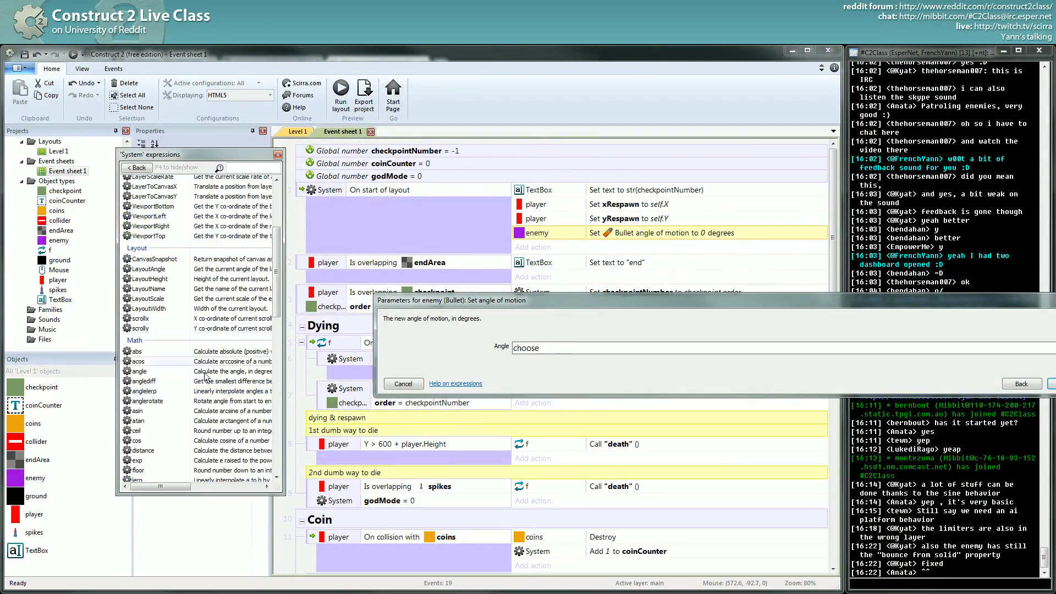
{"action": "scroll", "coordinate": [176, 440], "scroll_direction": "down", "scroll_amount": 15}
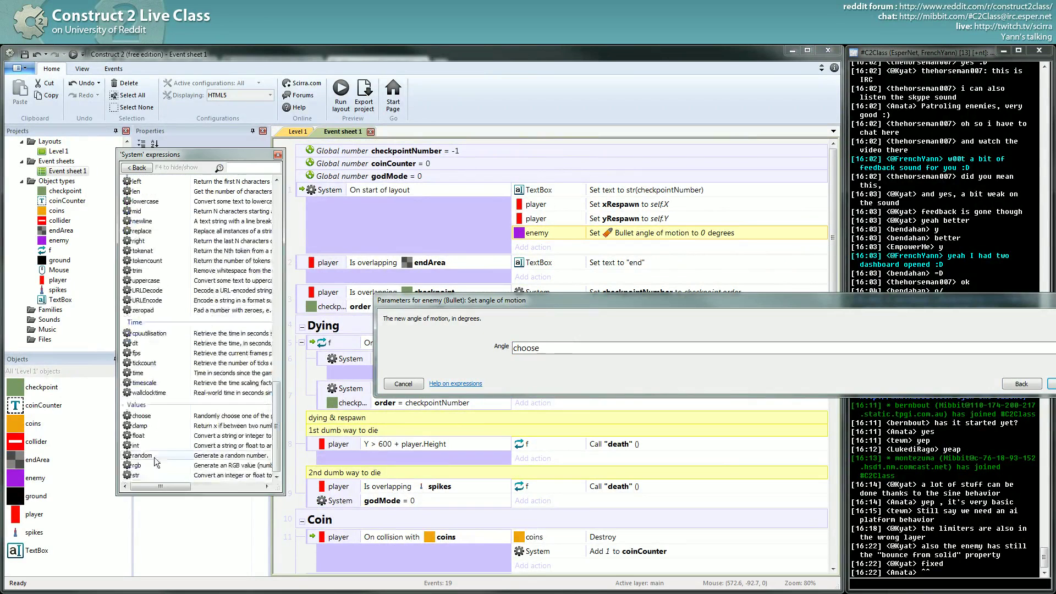
{"action": "left_click", "coordinate": [142, 415]}
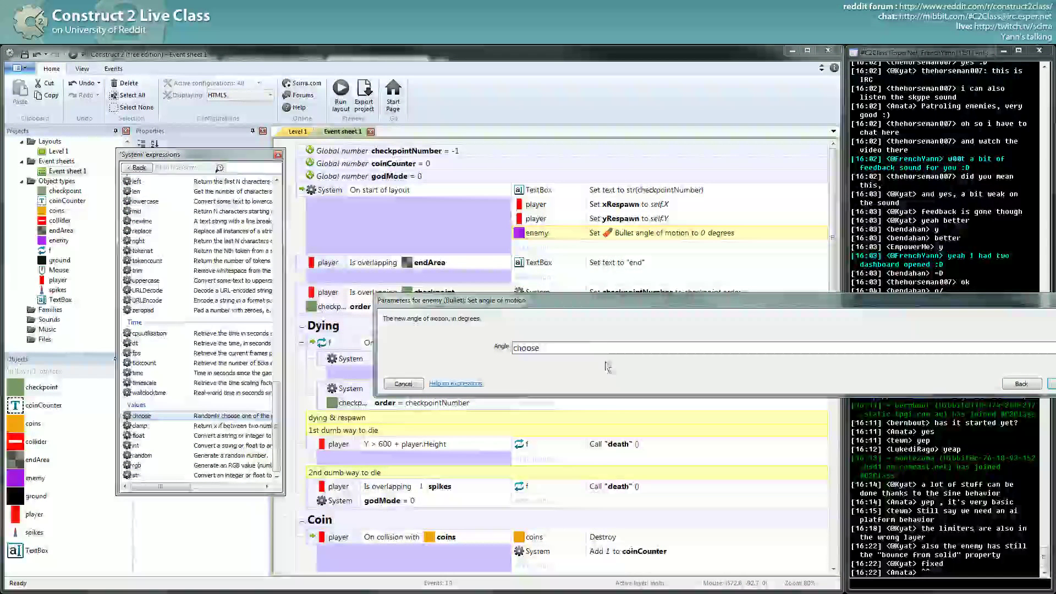
{"action": "type", "text": "("}
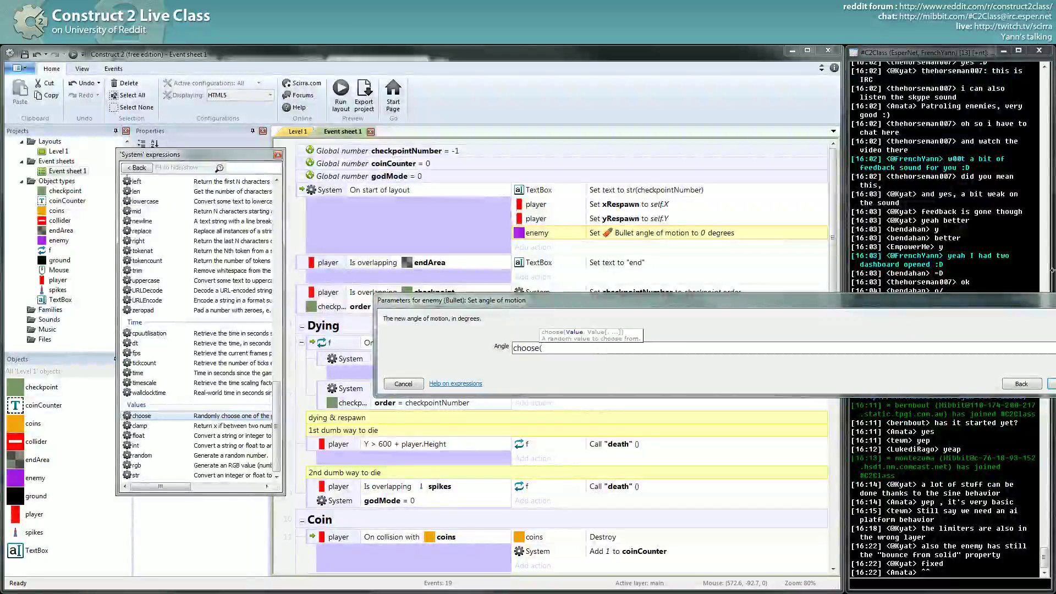
{"action": "type", "text": "0,"}
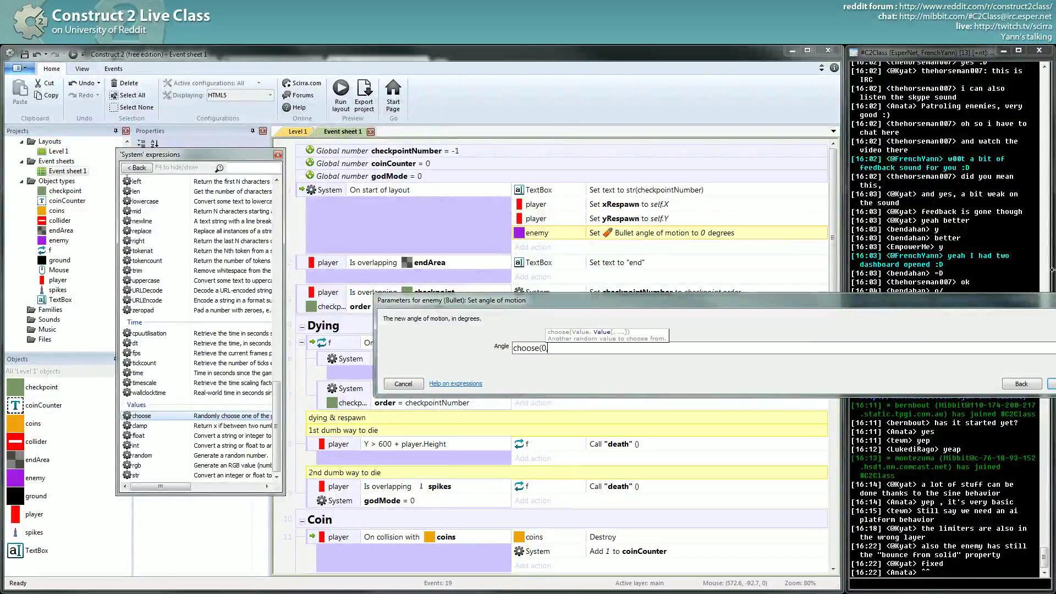
{"action": "type", "text": "180)"}
{"action": "key", "text": "Return"}
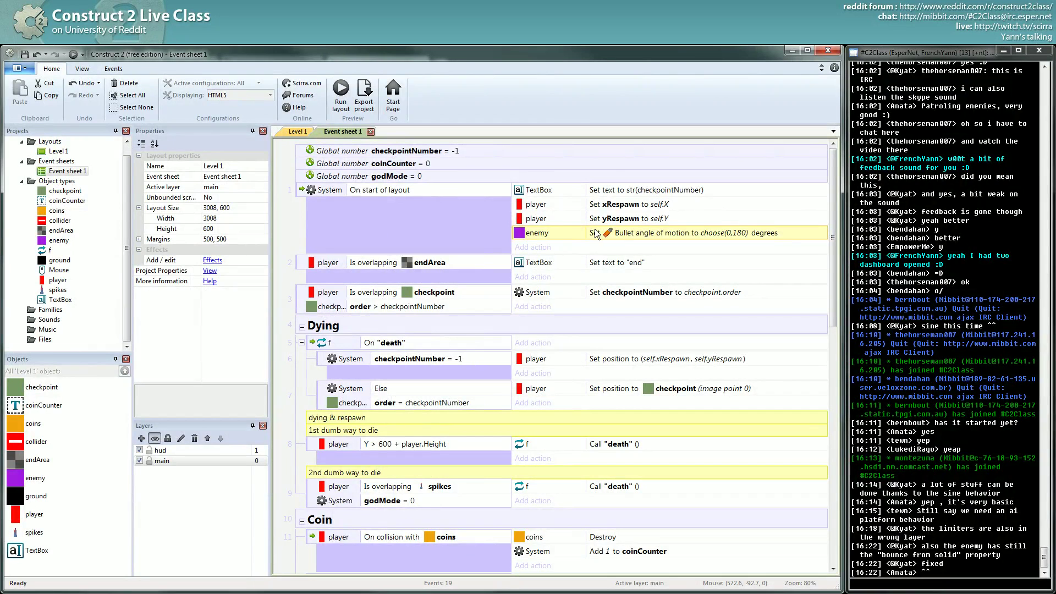
Step: Preview the level, reload it twice to compare the enemies' starting directions, and check them against the Enemy events
{"action": "key", "text": "F5"}
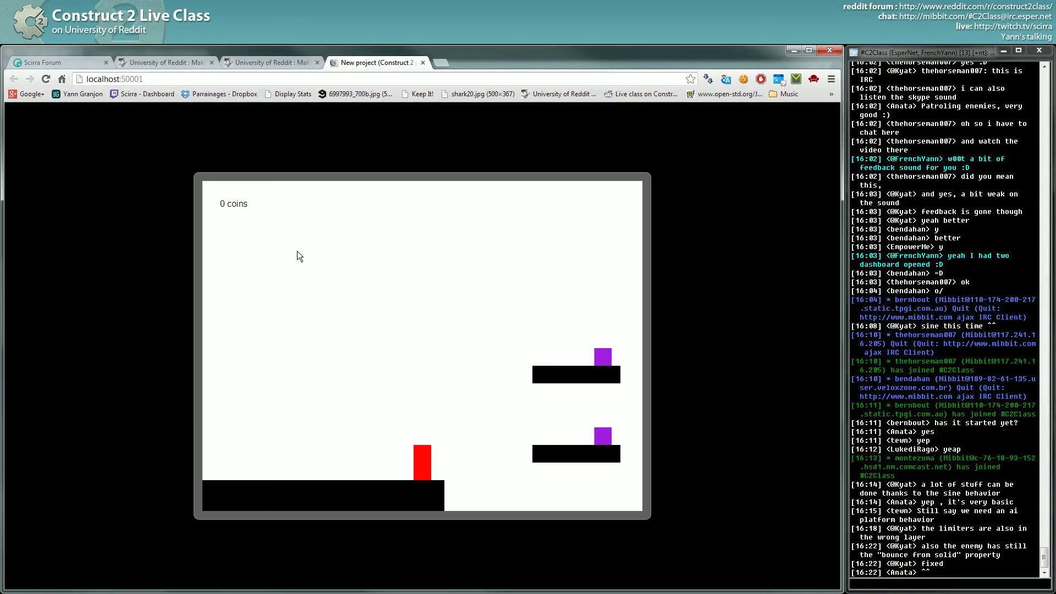
{"action": "key", "text": "F5"}
{"action": "key", "text": "F5"}
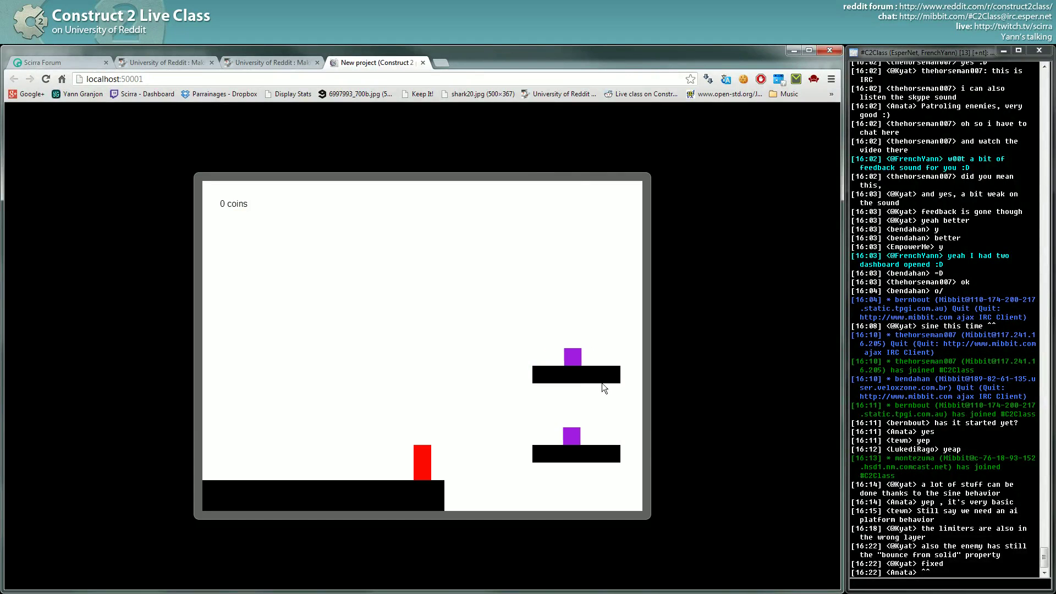
{"action": "key", "text": "alt+Tab"}
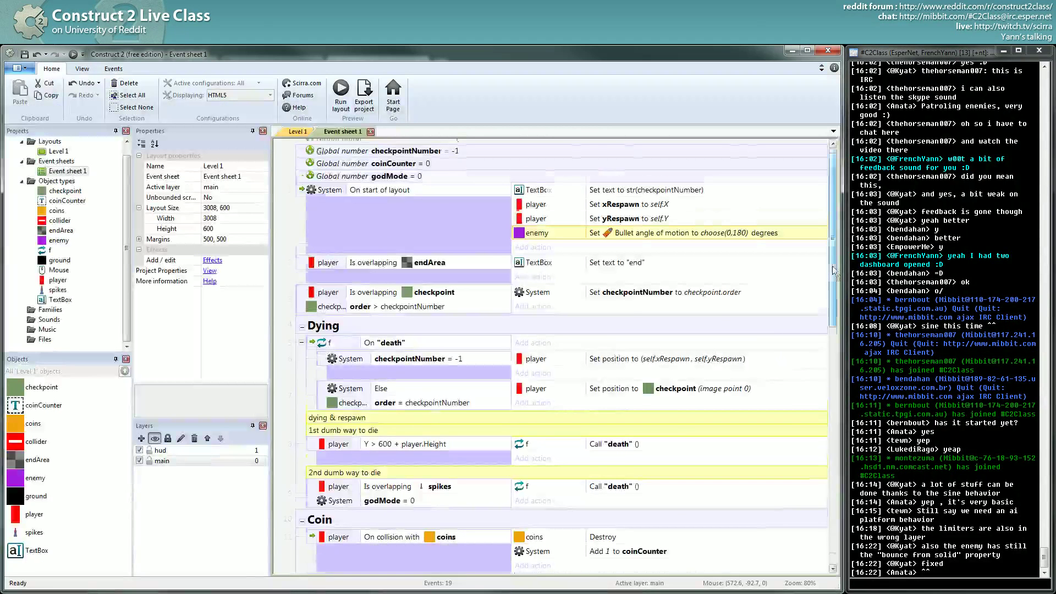
{"action": "left_click", "coordinate": [834, 427]}
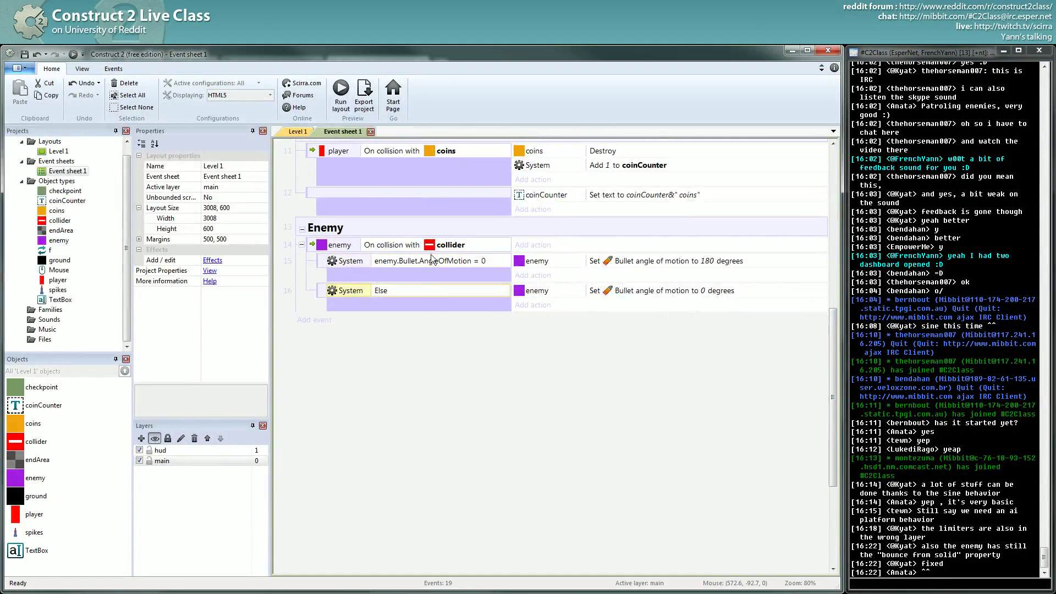
{"action": "key", "text": "alt+Tab"}
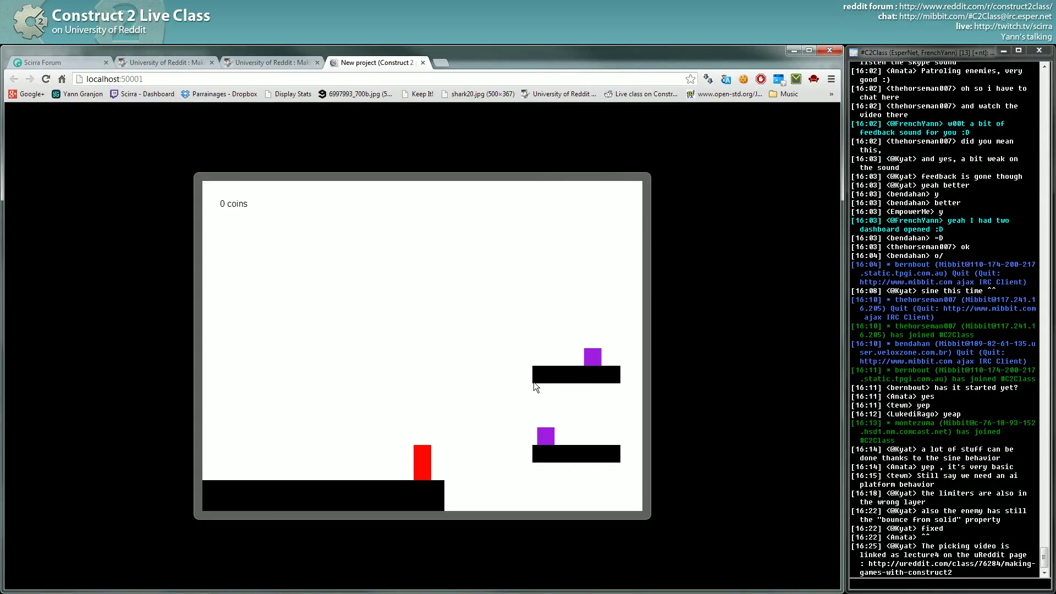
{"action": "key", "text": "alt+Tab"}
Step: Return to the Level 1 layout and point out the colliders at both ends of the two enemy platforms
{"action": "left_click", "coordinate": [291, 136]}
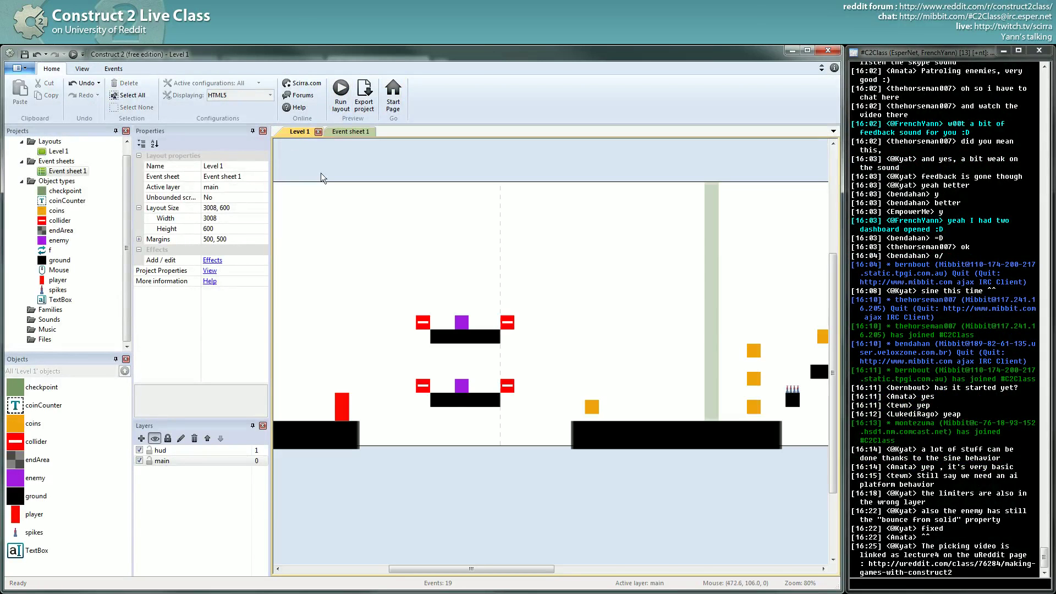
{"action": "scroll", "coordinate": [449, 399], "scroll_direction": "down", "scroll_amount": 2}
{"action": "left_click", "coordinate": [520, 324]}
{"action": "left_click", "coordinate": [435, 325]}
{"action": "left_click", "coordinate": [423, 250]}
{"action": "left_click", "coordinate": [434, 262]}
{"action": "left_click", "coordinate": [519, 262]}
Step: Copy an enemy onto the small platform at the second checkpoint and a collider to that platform's left end
{"action": "scroll", "coordinate": [540, 328], "scroll_direction": "down", "scroll_amount": 3, "text": "ctrl"}
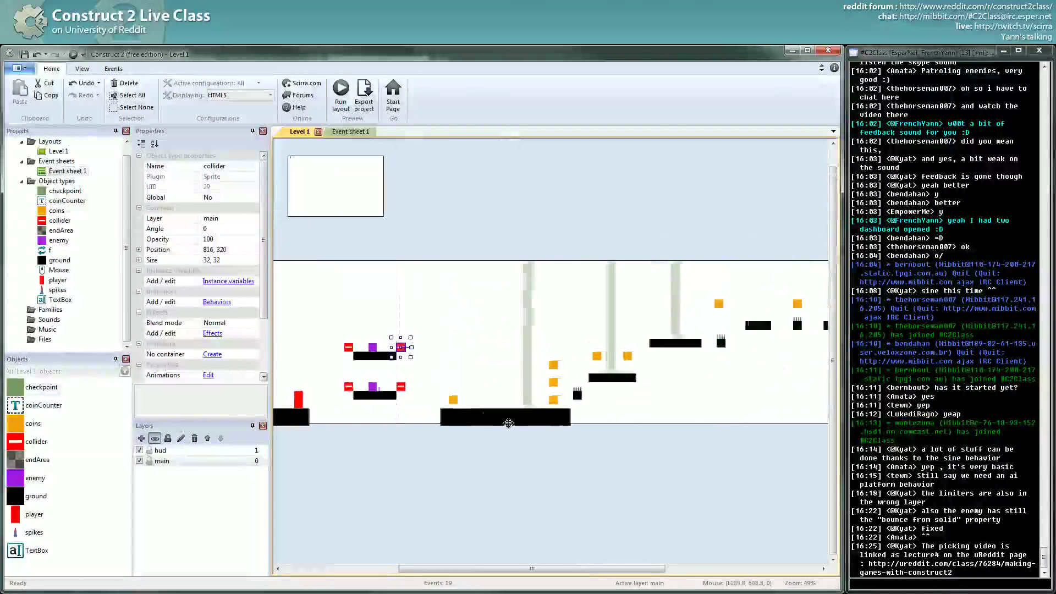
{"action": "left_click", "coordinate": [374, 388]}
{"action": "key", "text": "ctrl+c"}
{"action": "key", "text": "ctrl+v"}
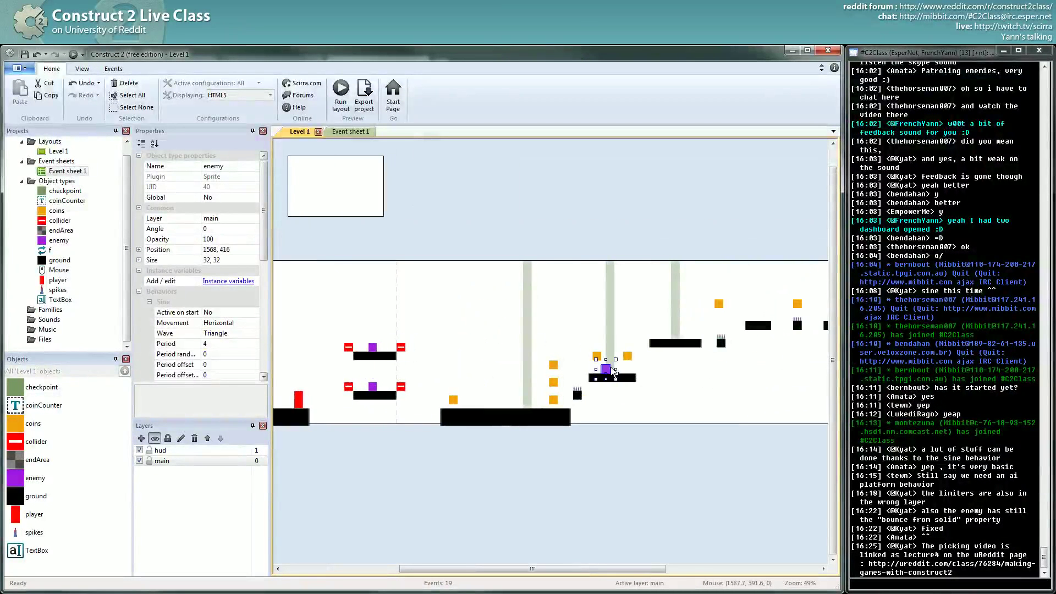
{"action": "left_click", "coordinate": [349, 386]}
{"action": "key", "text": "ctrl+c"}
{"action": "key", "text": "ctrl+v"}
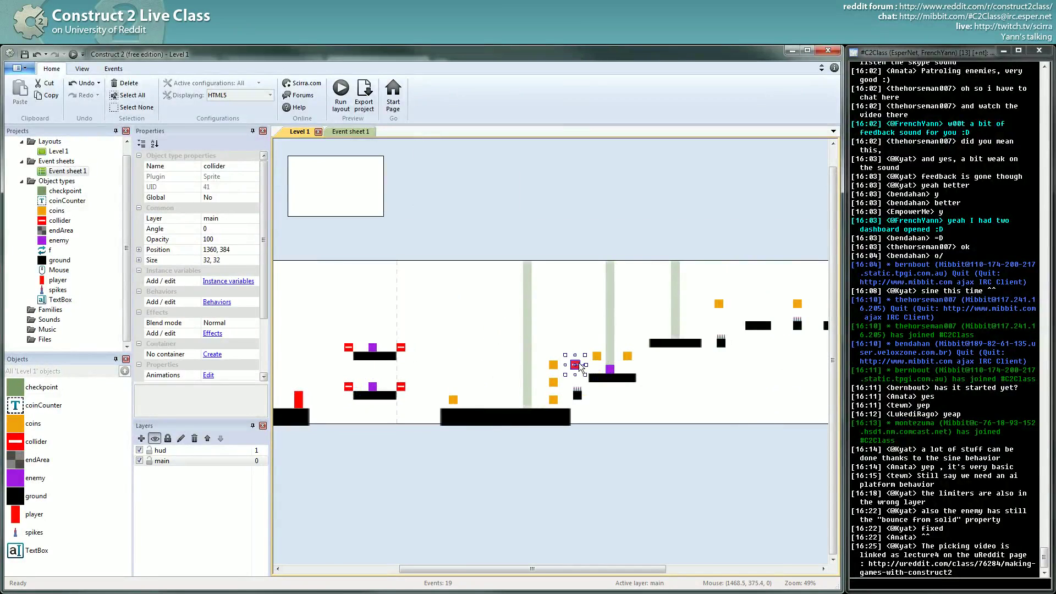
Step: Copy a collider to the right end of the second checkpoint's platform and adjust the left collider and enemy positions
{"action": "left_click", "coordinate": [393, 387]}
{"action": "double_click", "coordinate": [401, 386]}
{"action": "left_click", "coordinate": [621, 85]}
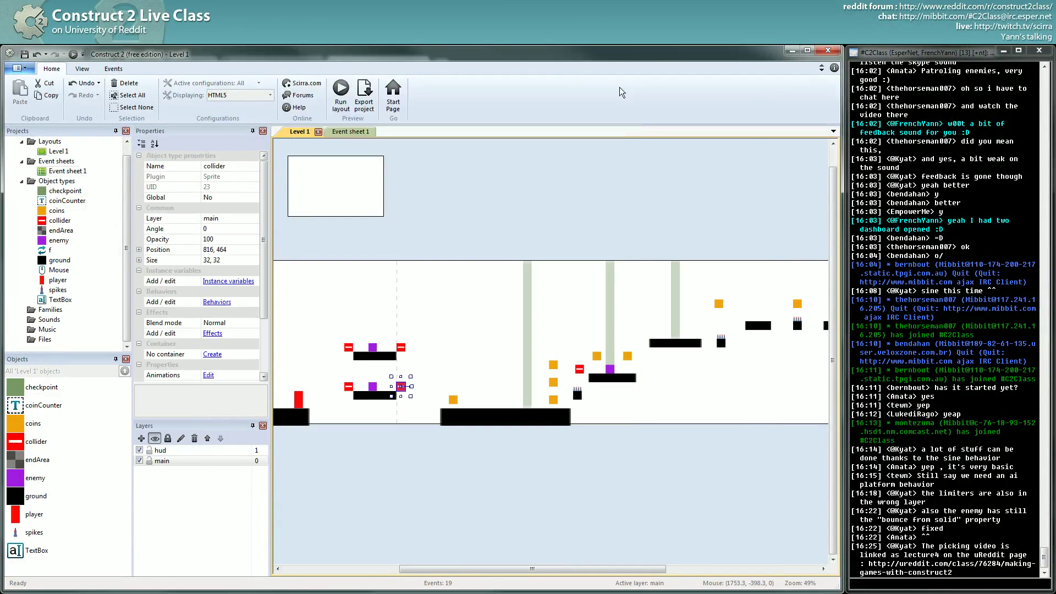
{"action": "left_click_drag", "start_coordinate": [408, 389], "coordinate": [615, 374], "text": "ctrl"}
{"action": "left_click", "coordinate": [582, 371]}
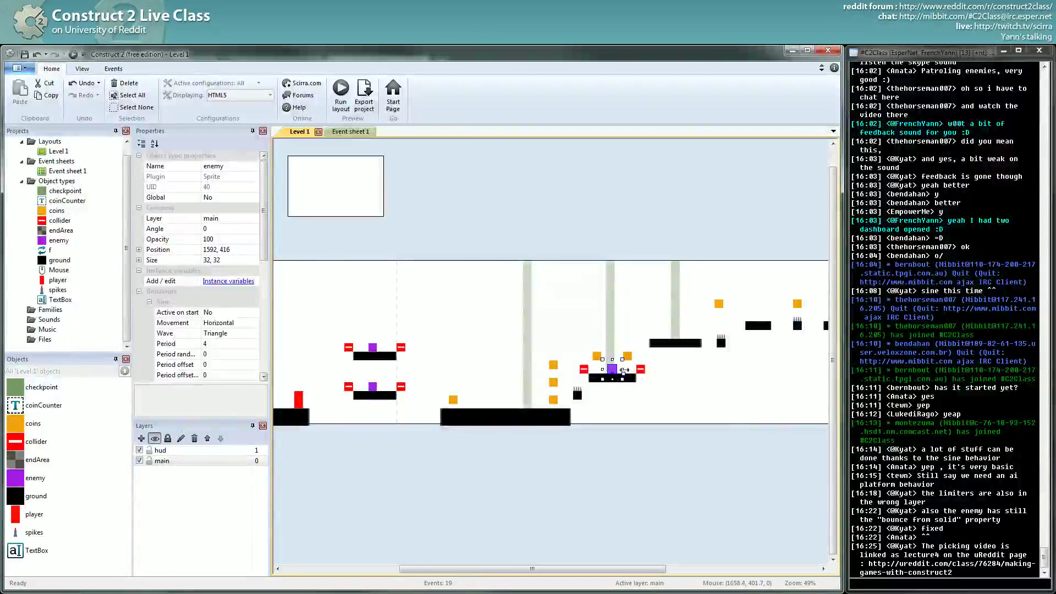
{"action": "scroll", "coordinate": [621, 368], "scroll_direction": "right", "scroll_amount": 1, "text": "shift"}
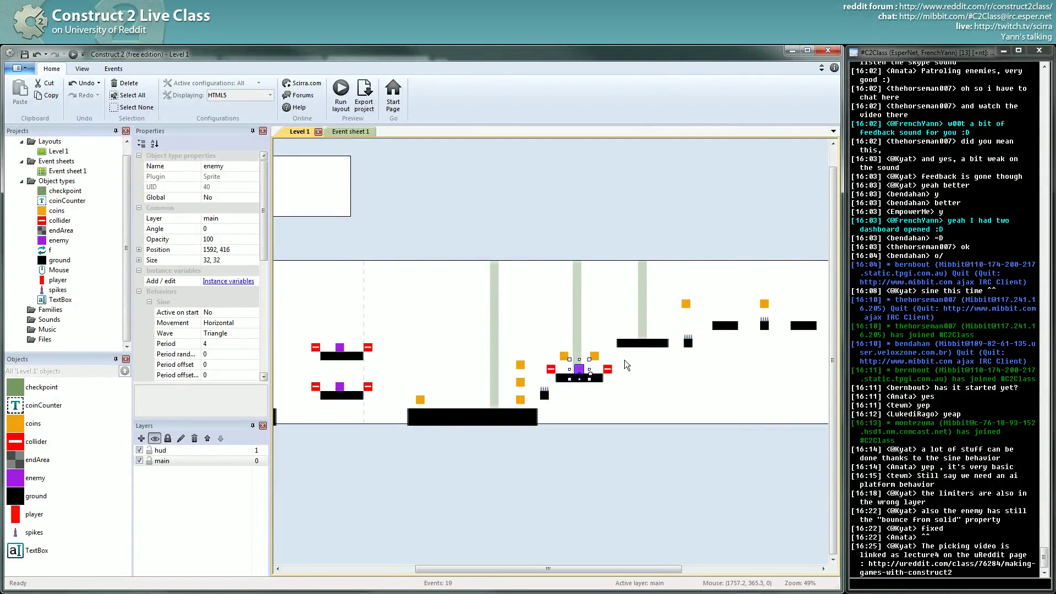
{"action": "scroll", "coordinate": [633, 374], "scroll_direction": "up", "scroll_amount": 5, "text": "ctrl"}
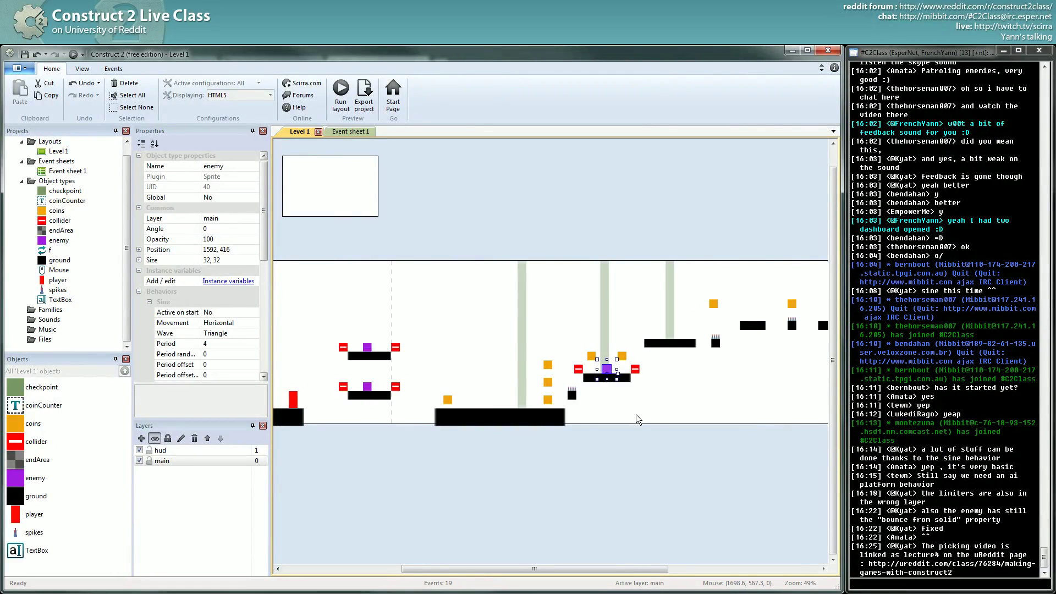
{"action": "left_click_drag", "start_coordinate": [640, 383], "coordinate": [636, 384]}
Step: Examine the Sine behavior's period, offset and magnitude properties of the enemy at the second checkpoint
{"action": "scroll", "coordinate": [669, 434], "scroll_direction": "down", "scroll_amount": 4, "text": "ctrl"}
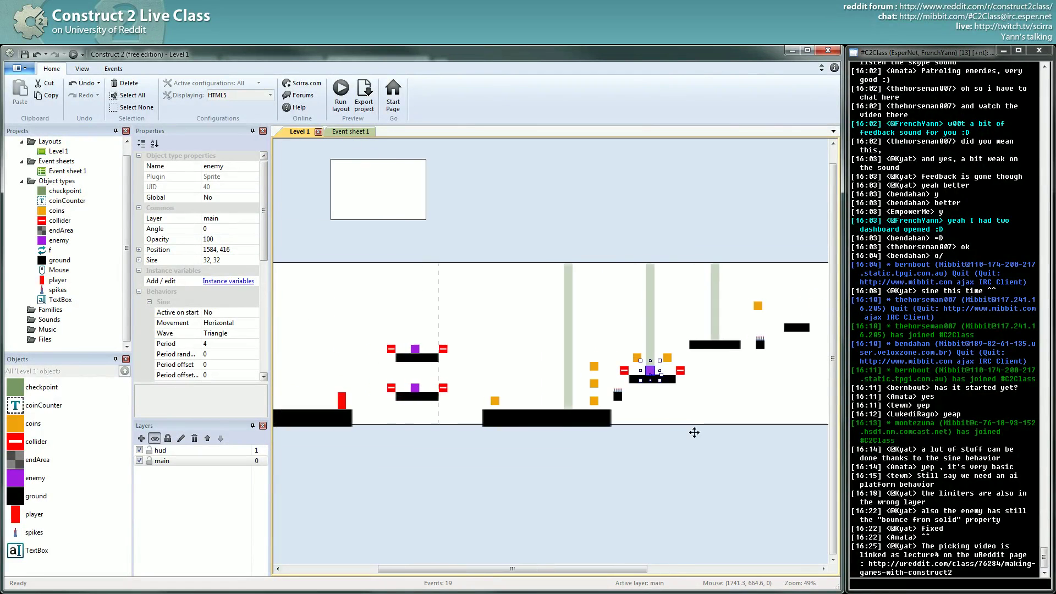
{"action": "scroll", "coordinate": [548, 335], "scroll_direction": "left", "scroll_amount": 4}
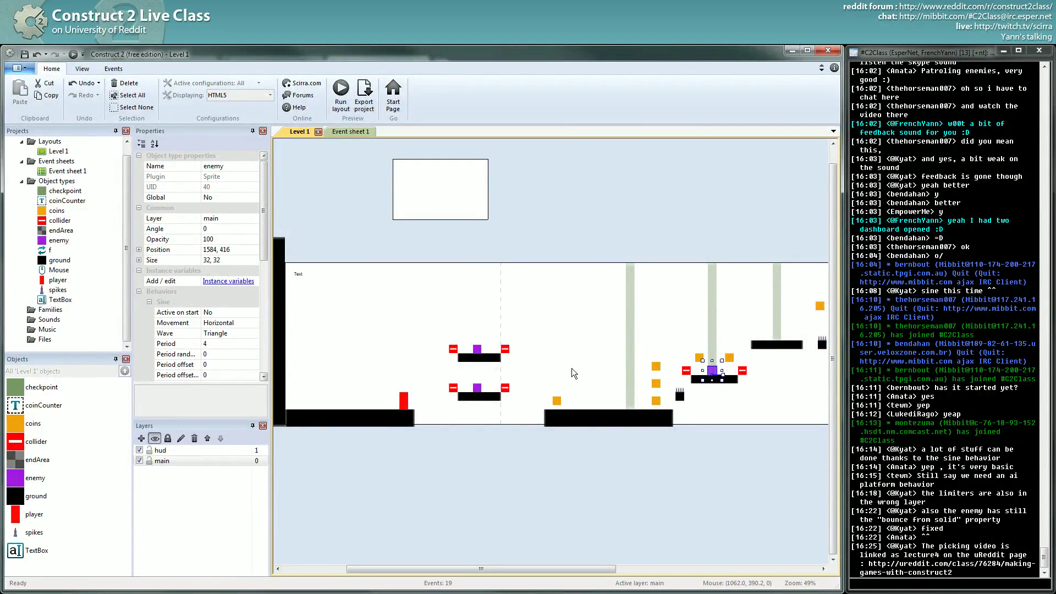
{"action": "middle_click_drag", "start_coordinate": [572, 368], "coordinate": [582, 362]}
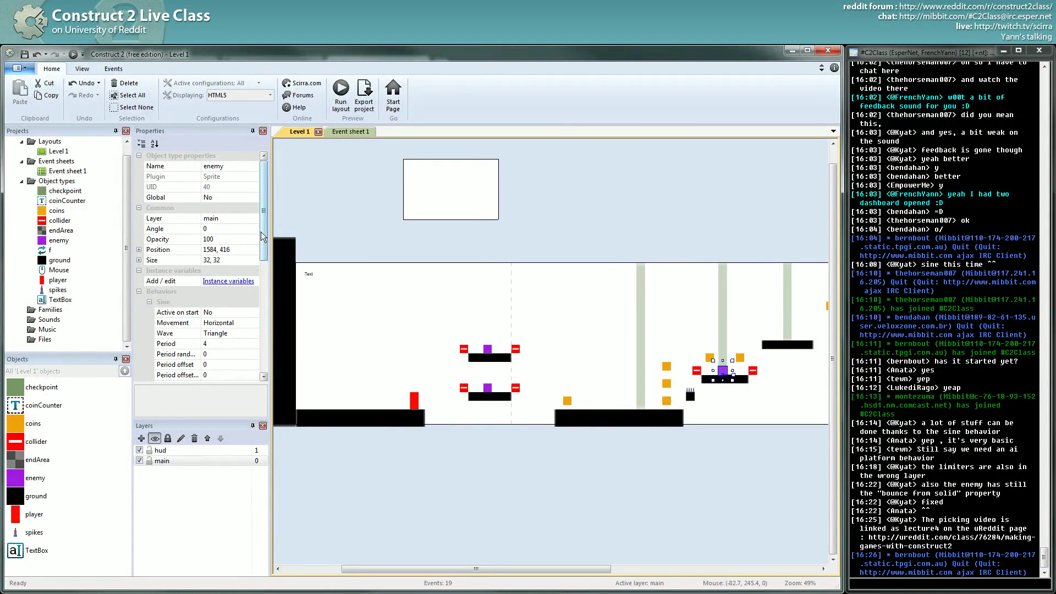
{"action": "scroll", "coordinate": [262, 236], "scroll_direction": "down", "scroll_amount": 3}
{"action": "left_click", "coordinate": [150, 323]}
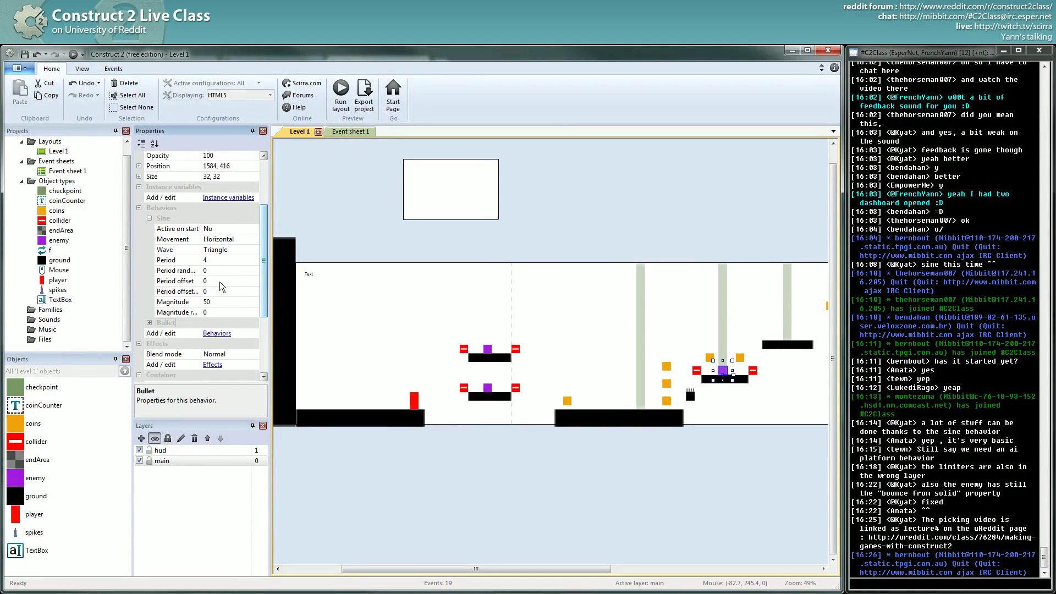
{"action": "left_click", "coordinate": [176, 260]}
{"action": "left_click", "coordinate": [178, 272]}
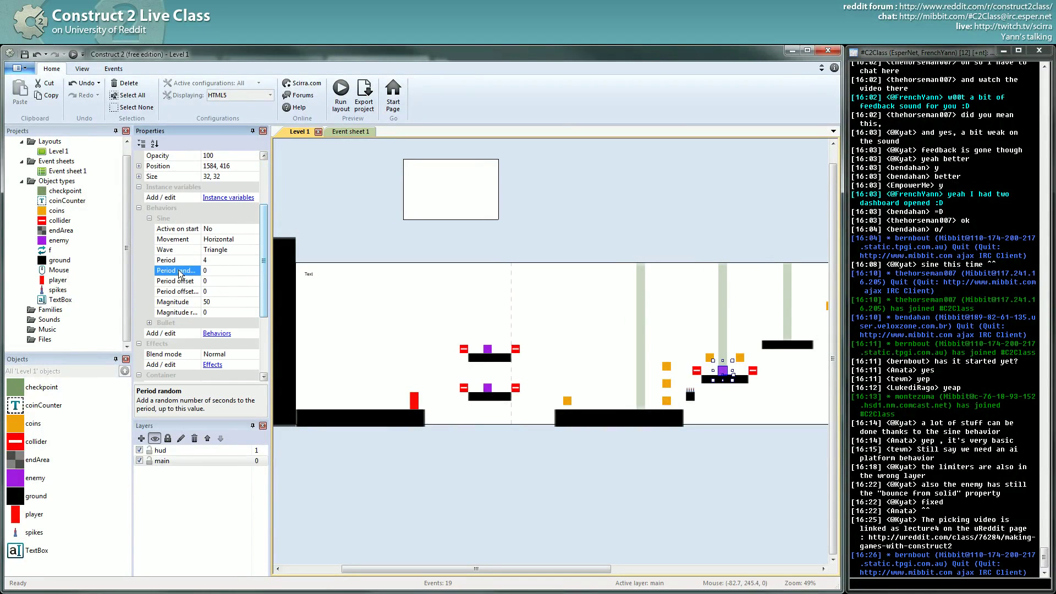
{"action": "left_click", "coordinate": [178, 281]}
{"action": "left_click", "coordinate": [179, 292]}
{"action": "left_click", "coordinate": [180, 301]}
{"action": "left_click", "coordinate": [182, 313]}
{"action": "left_click", "coordinate": [179, 302]}
{"action": "left_click", "coordinate": [207, 302]}
{"action": "key", "text": "Return"}
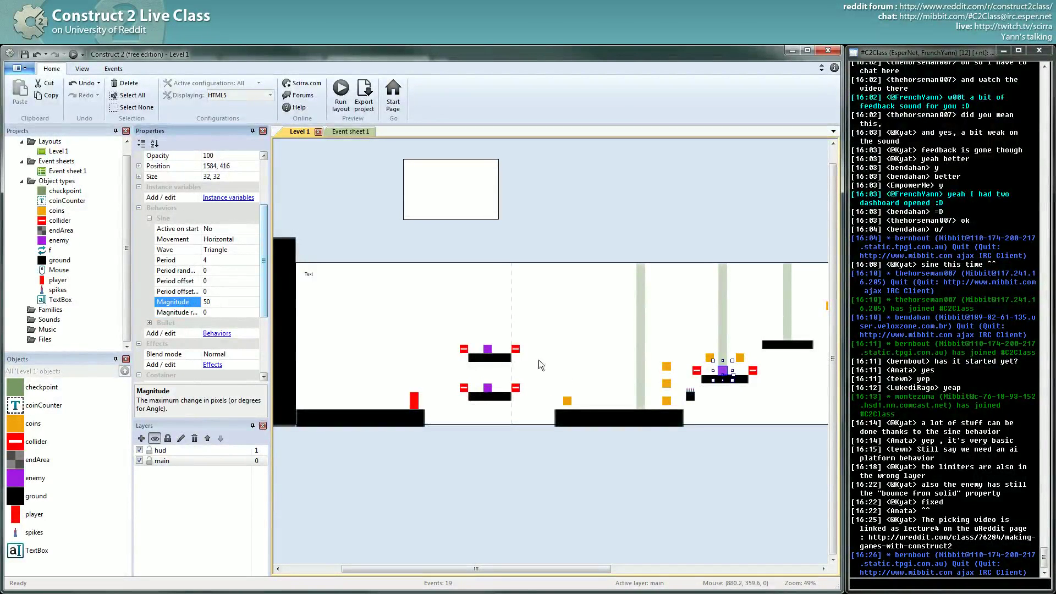
Step: Clone the upper platform enemy's object type, place the clone in the air above the starting ground, and return the original to its platform
{"action": "left_click_drag", "start_coordinate": [489, 354], "coordinate": [489, 323]}
{"action": "scroll", "coordinate": [471, 431], "scroll_direction": "up", "scroll_amount": 5, "text": "ctrl"}
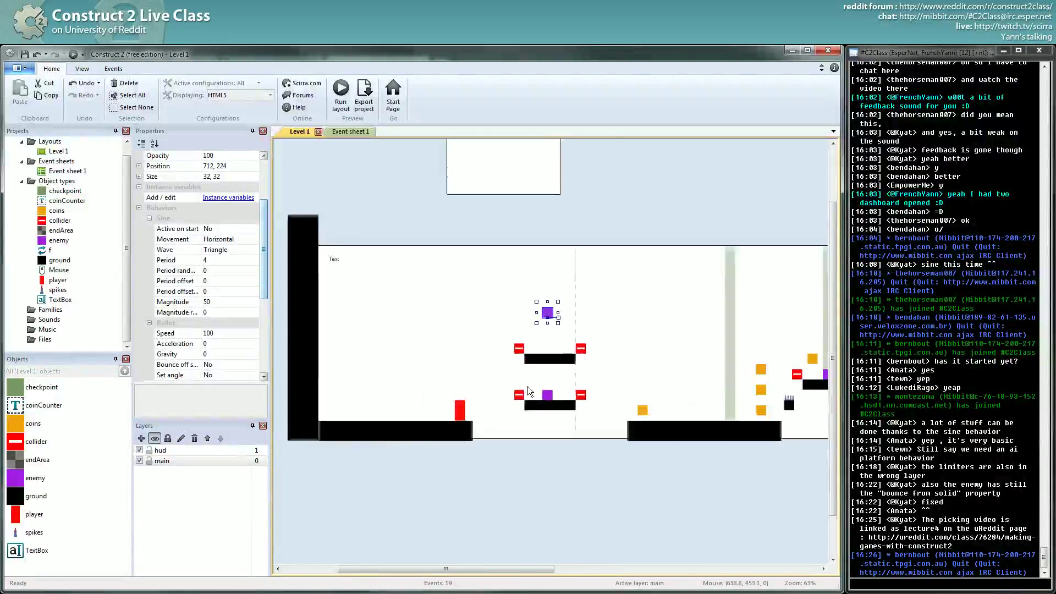
{"action": "left_click_drag", "start_coordinate": [641, 258], "coordinate": [429, 410]}
{"action": "left_click_drag", "start_coordinate": [263, 282], "coordinate": [265, 301]}
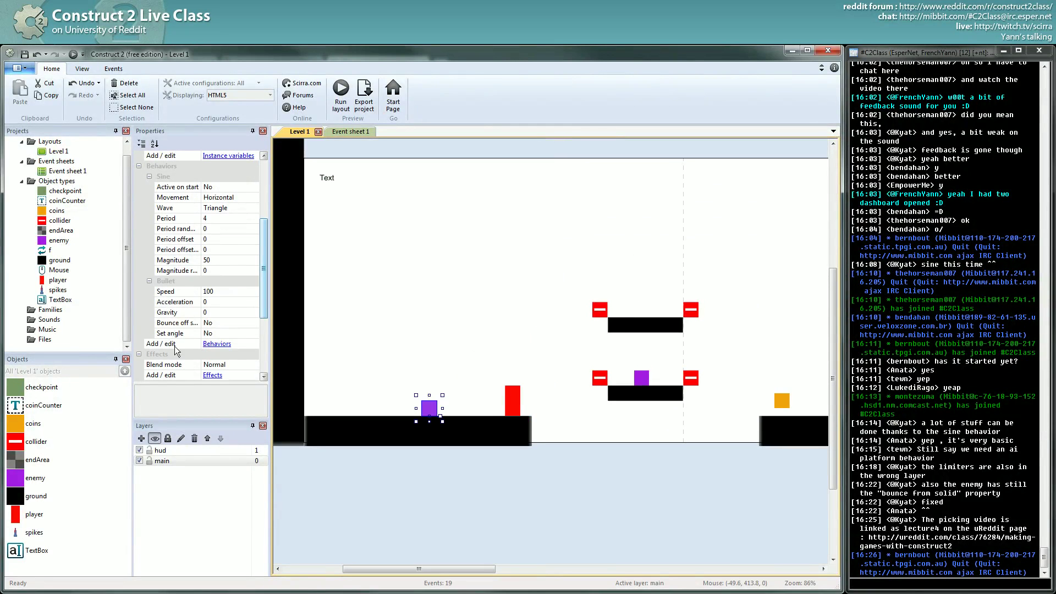
{"action": "right_click", "coordinate": [429, 412]}
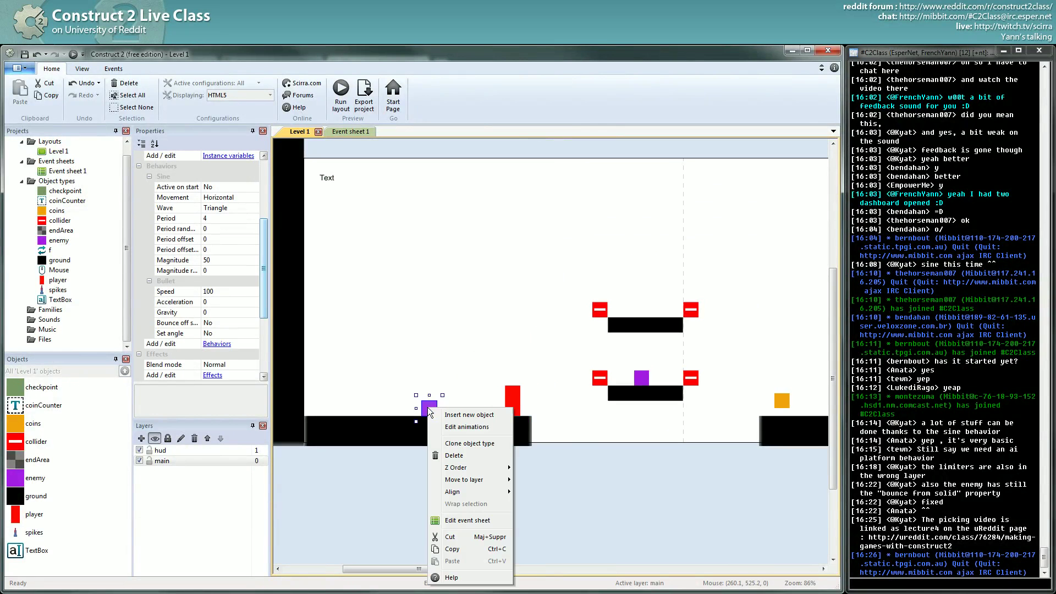
{"action": "left_click", "coordinate": [469, 443]}
{"action": "left_click", "coordinate": [433, 319]}
{"action": "left_click_drag", "start_coordinate": [432, 414], "coordinate": [647, 313]}
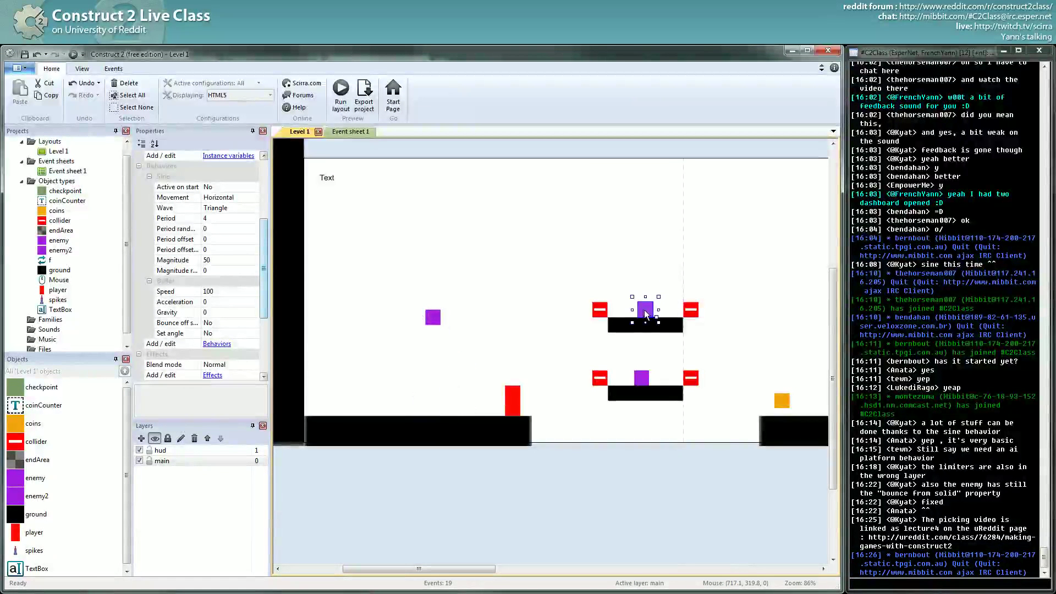
Step: Remove the Bullet behavior from the cloned enemy2 object, keeping only its Sine behavior
{"action": "left_click", "coordinate": [435, 318]}
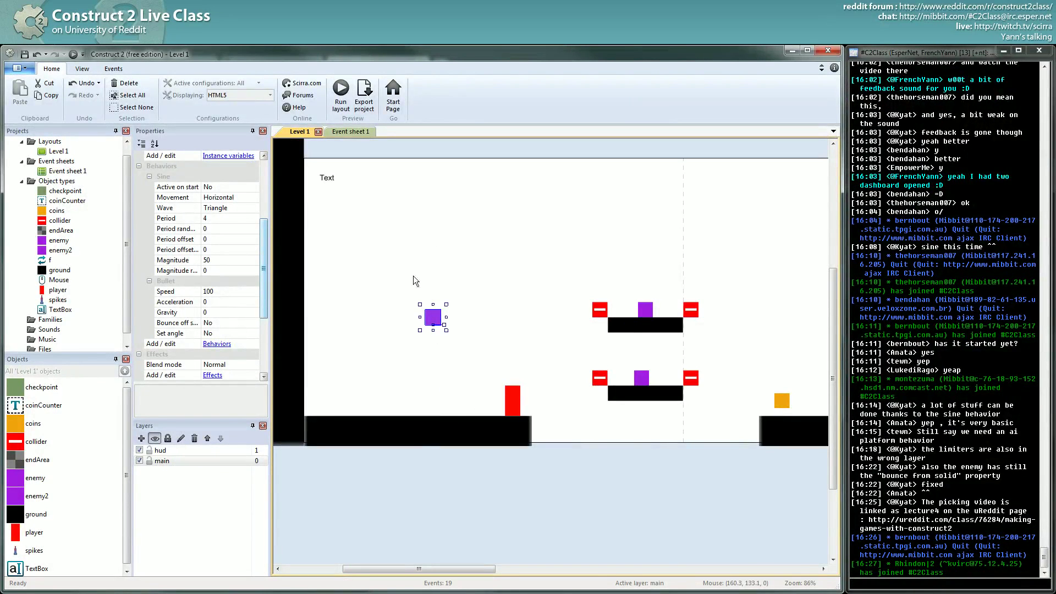
{"action": "left_click", "coordinate": [219, 344]}
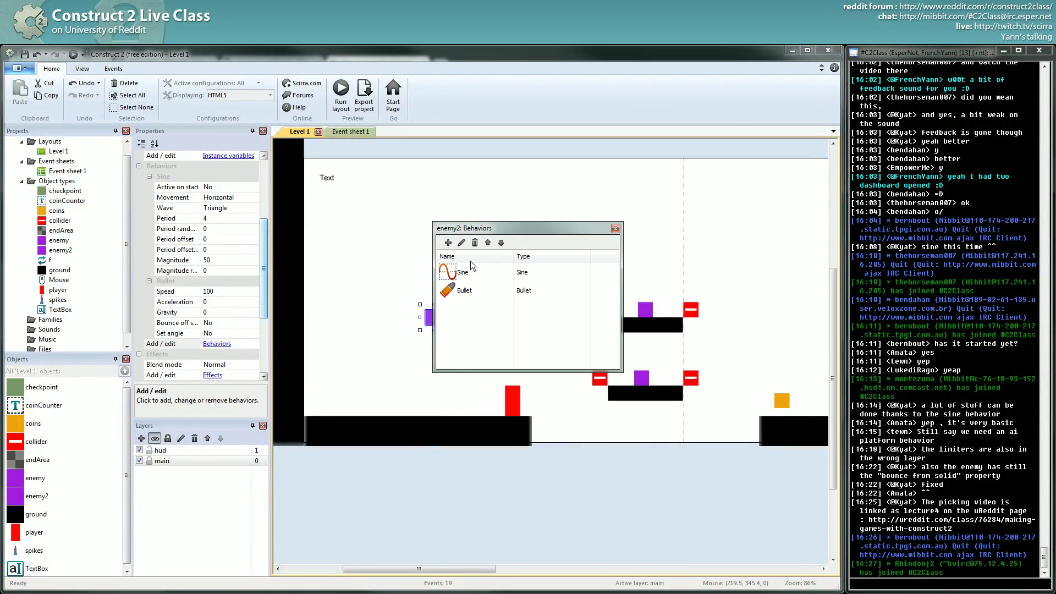
{"action": "left_click", "coordinate": [465, 290]}
{"action": "left_click", "coordinate": [475, 243]}
{"action": "left_click", "coordinate": [578, 328]}
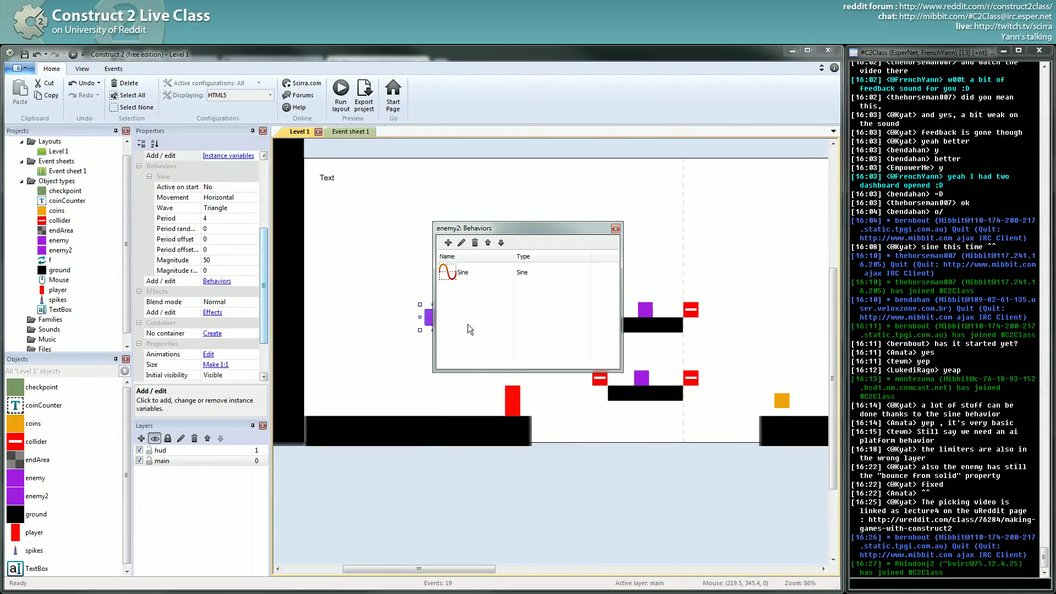
{"action": "left_click", "coordinate": [615, 228]}
{"action": "scroll", "coordinate": [515, 302], "scroll_direction": "up", "scroll_amount": 2, "text": "ctrl"}
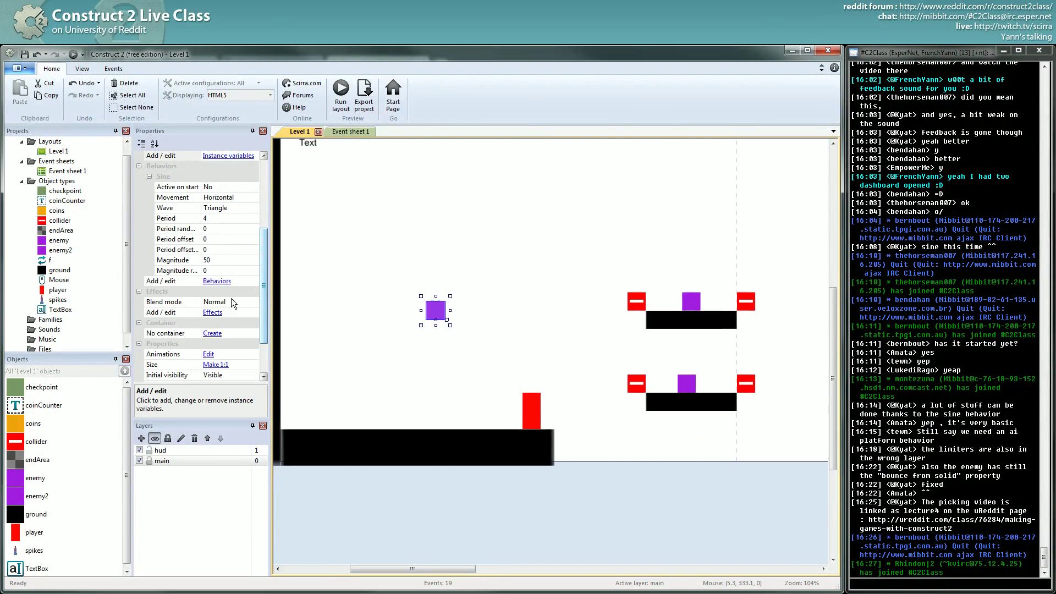
Step: Copy the lower platform's left collider to just above enemy2 and set the copy's width to 50
{"action": "left_click", "coordinate": [413, 367]}
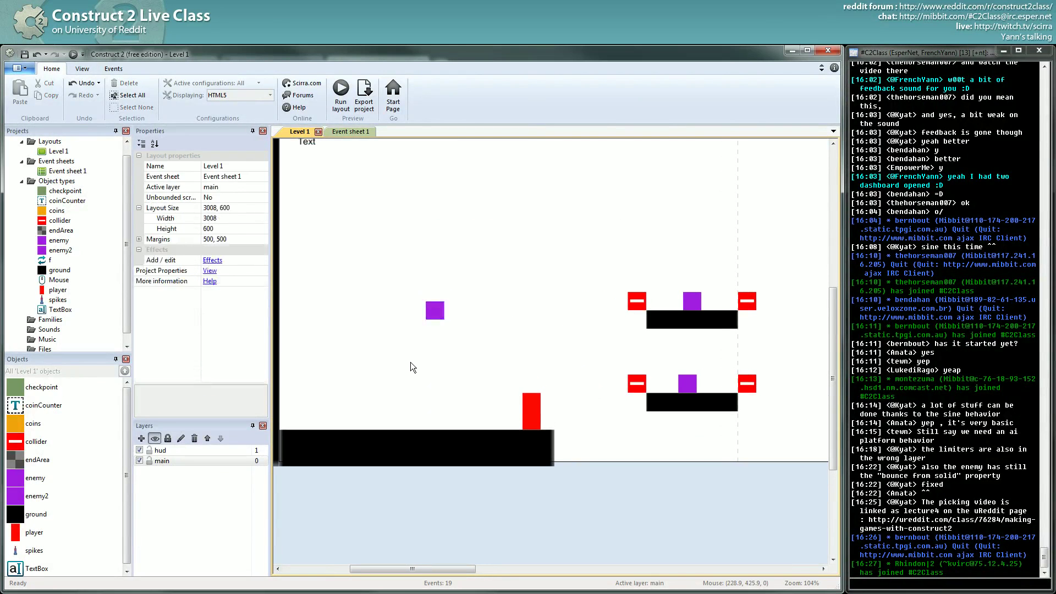
{"action": "left_click_drag", "start_coordinate": [637, 384], "coordinate": [473, 279], "text": "ctrl"}
{"action": "left_click", "coordinate": [139, 260]}
{"action": "left_click_drag", "start_coordinate": [203, 270], "coordinate": [207, 270]}
{"action": "type", "text": "50"}
{"action": "key", "text": "Return"}
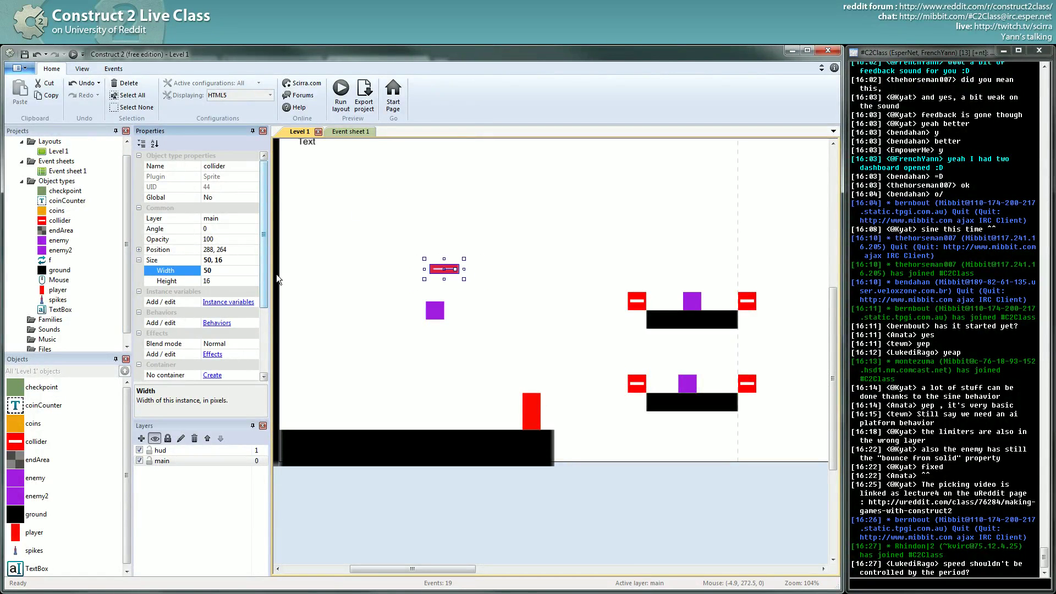
Step: Move enemy2 up to position 264, 256 at the new collider's left end and preview the level
{"action": "left_click", "coordinate": [425, 302]}
{"action": "left_click_drag", "start_coordinate": [434, 309], "coordinate": [428, 270]}
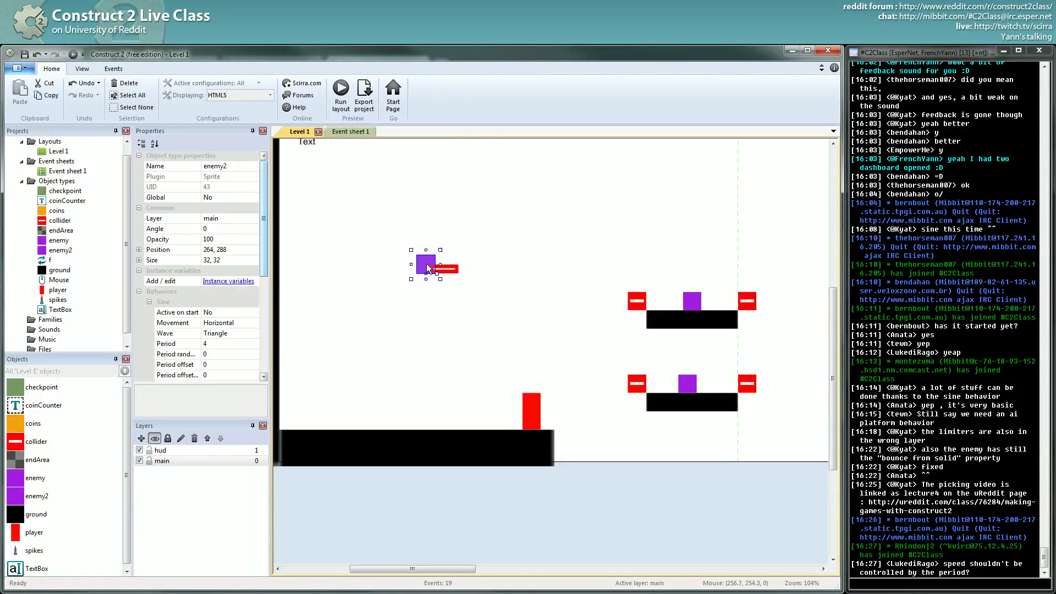
{"action": "left_click", "coordinate": [72, 54]}
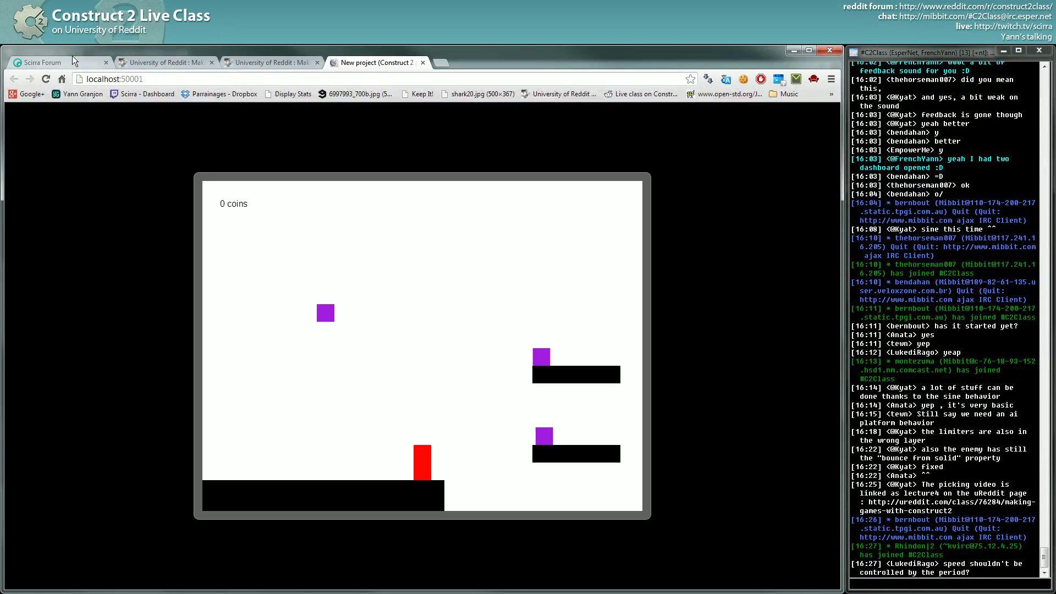
{"action": "key", "text": "alt+Tab"}
Step: Set enemy2's Sine behavior to be active on start and preview the level again
{"action": "left_click", "coordinate": [257, 312]}
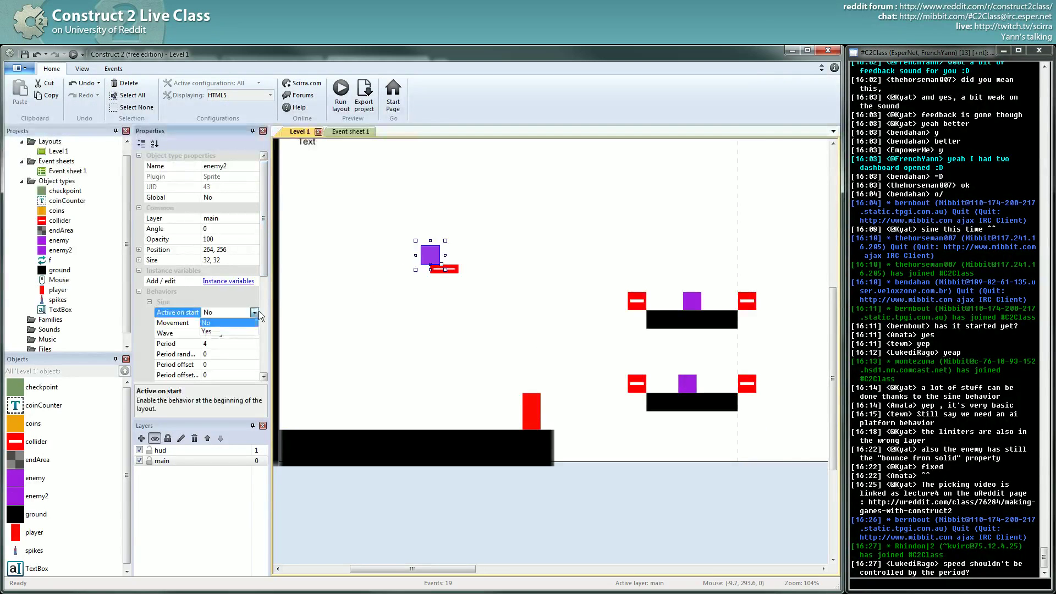
{"action": "left_click", "coordinate": [243, 330]}
{"action": "left_click", "coordinate": [304, 329]}
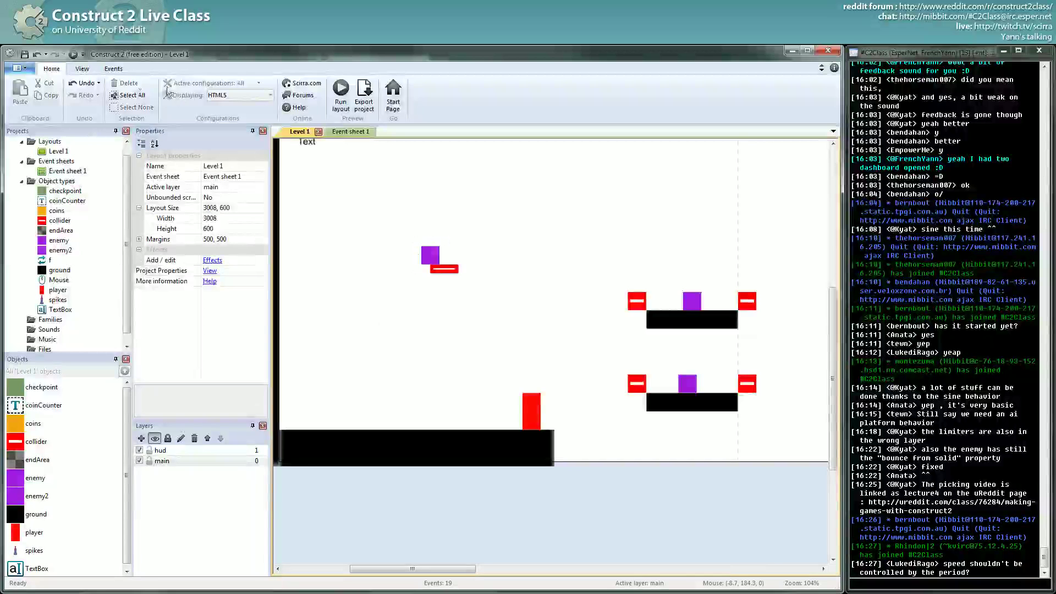
{"action": "left_click", "coordinate": [74, 54]}
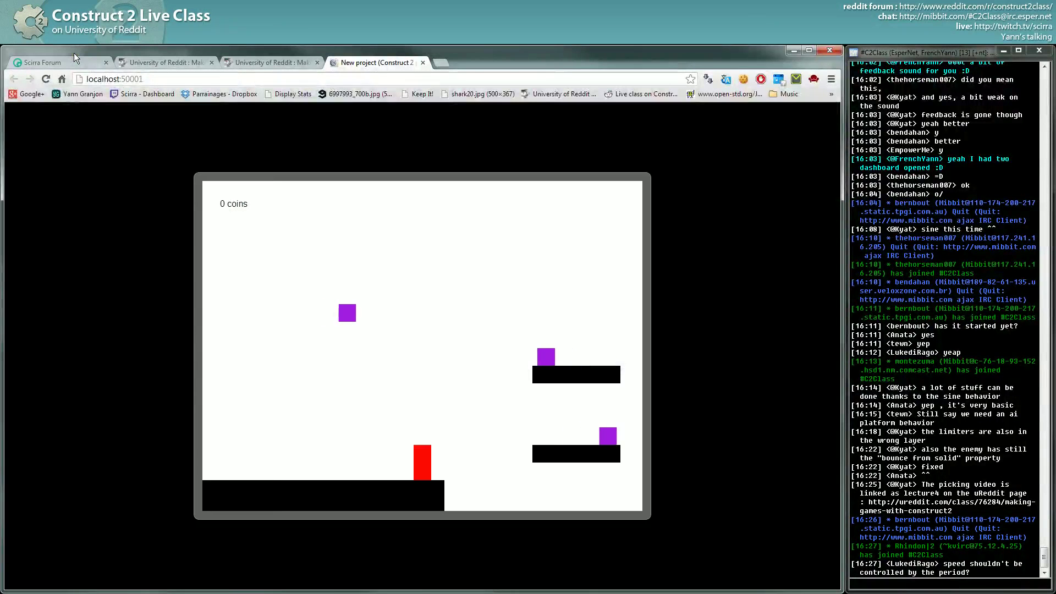
{"action": "key", "text": "alt+Tab"}
Step: Set the initial visibility of the collider beside enemy2 to Visible and check it in a preview
{"action": "left_click", "coordinate": [445, 269]}
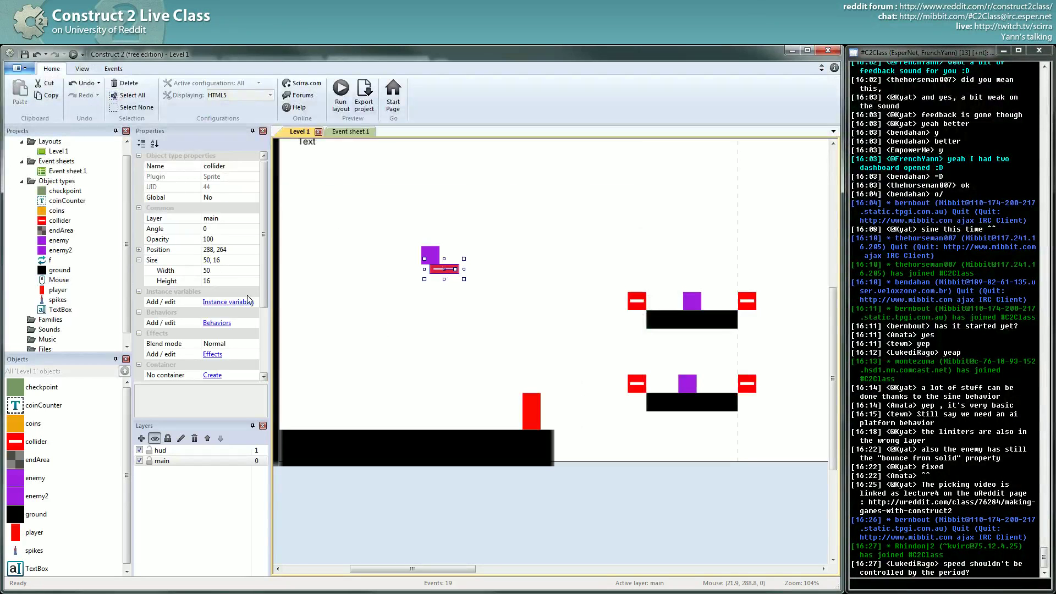
{"action": "left_click_drag", "start_coordinate": [261, 282], "coordinate": [266, 341]}
{"action": "left_click", "coordinate": [256, 322]}
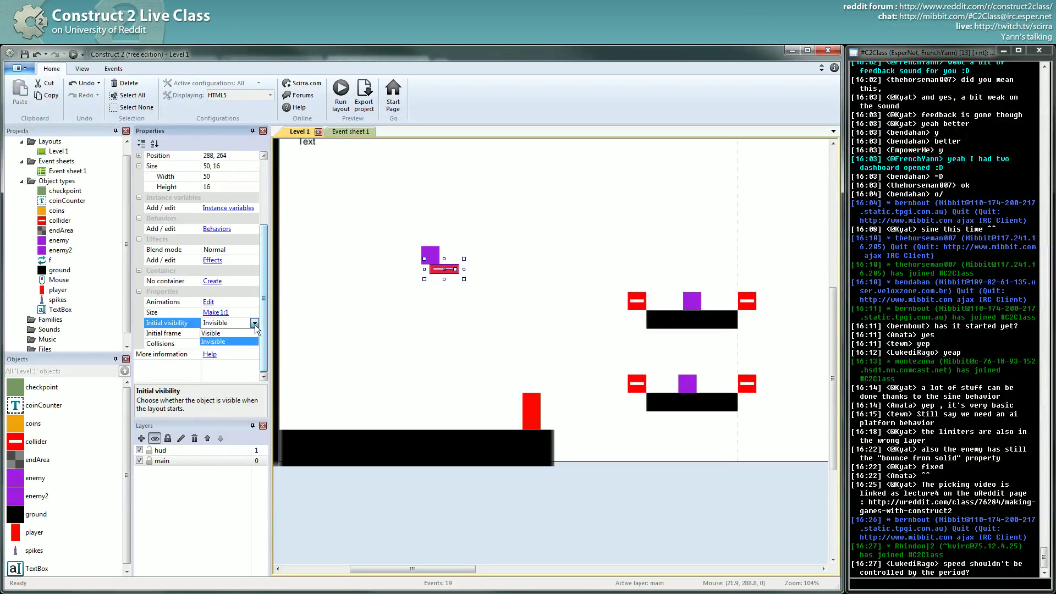
{"action": "left_click", "coordinate": [290, 236]}
{"action": "key", "text": "F5"}
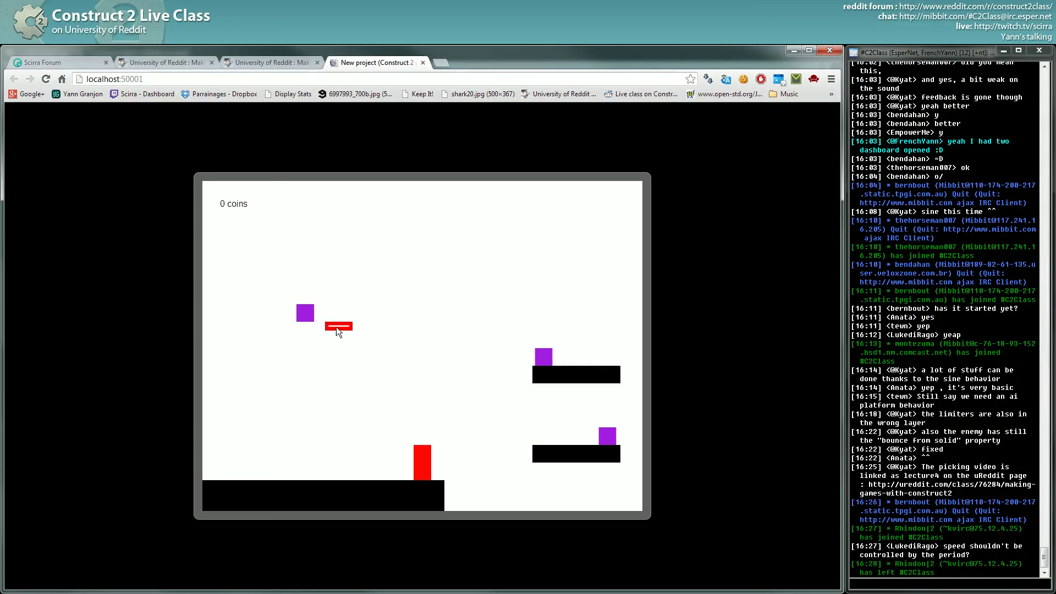
{"action": "key", "text": "alt+Tab"}
Step: Resize the collider under enemy2 freehand, making it narrower and taller
{"action": "left_click", "coordinate": [437, 273]}
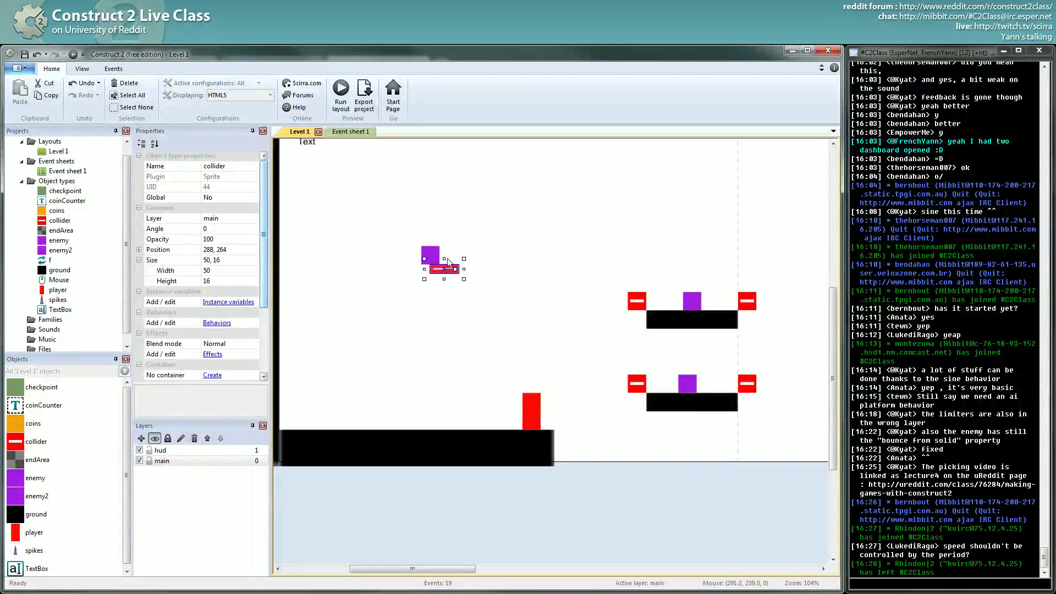
{"action": "mouse_move", "coordinate": [437, 262]}
{"action": "left_mouse_down"}
{"action": "mouse_move", "coordinate": [454, 260]}
{"action": "mouse_move", "coordinate": [434, 262]}
{"action": "left_mouse_up"}
{"action": "left_click", "coordinate": [455, 269]}
{"action": "left_click_drag", "start_coordinate": [458, 283], "coordinate": [459, 289]}
Step: Compare enemy2's Sine magnitude and period properties with their descriptions
{"action": "left_click", "coordinate": [434, 251]}
{"action": "left_click_drag", "start_coordinate": [258, 249], "coordinate": [267, 279]}
{"action": "left_click", "coordinate": [218, 332]}
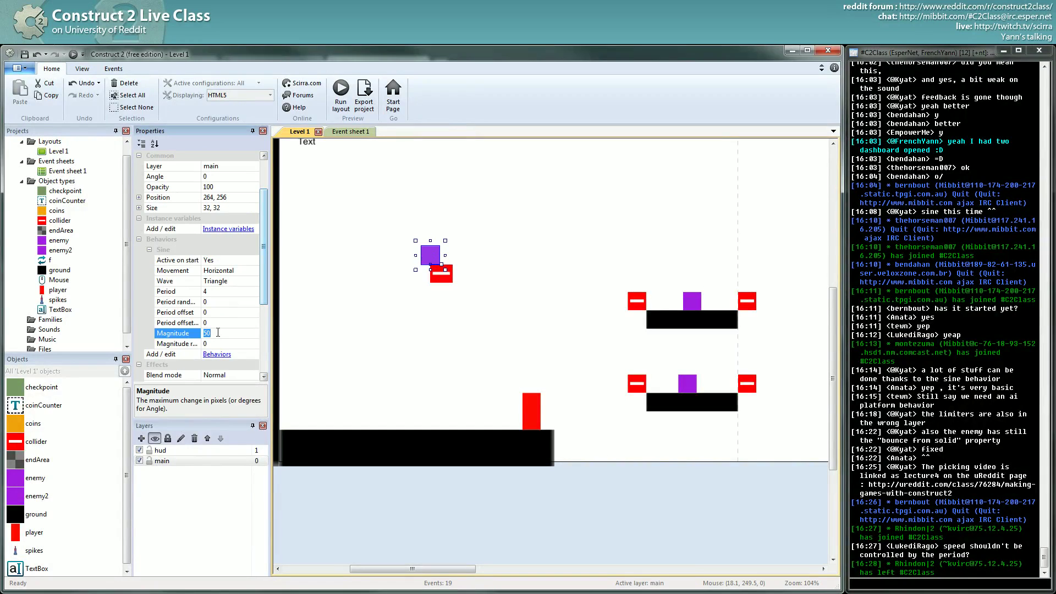
{"action": "left_click", "coordinate": [216, 289]}
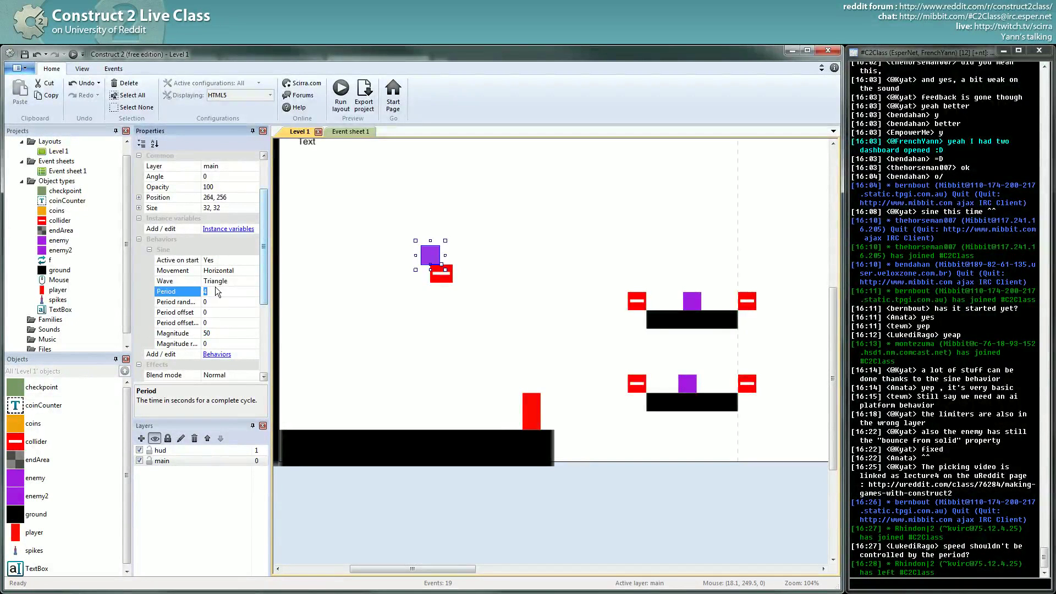
{"action": "left_click", "coordinate": [215, 332]}
{"action": "left_click", "coordinate": [214, 291]}
Step: Demonstrate enemy2's horizontal travel over the collider, restore its position, and preview the level to compare the movement
{"action": "mouse_move", "coordinate": [433, 260]}
{"action": "left_mouse_down"}
{"action": "mouse_move", "coordinate": [450, 260]}
{"action": "mouse_move", "coordinate": [419, 260]}
{"action": "mouse_move", "coordinate": [433, 260]}
{"action": "left_mouse_up"}
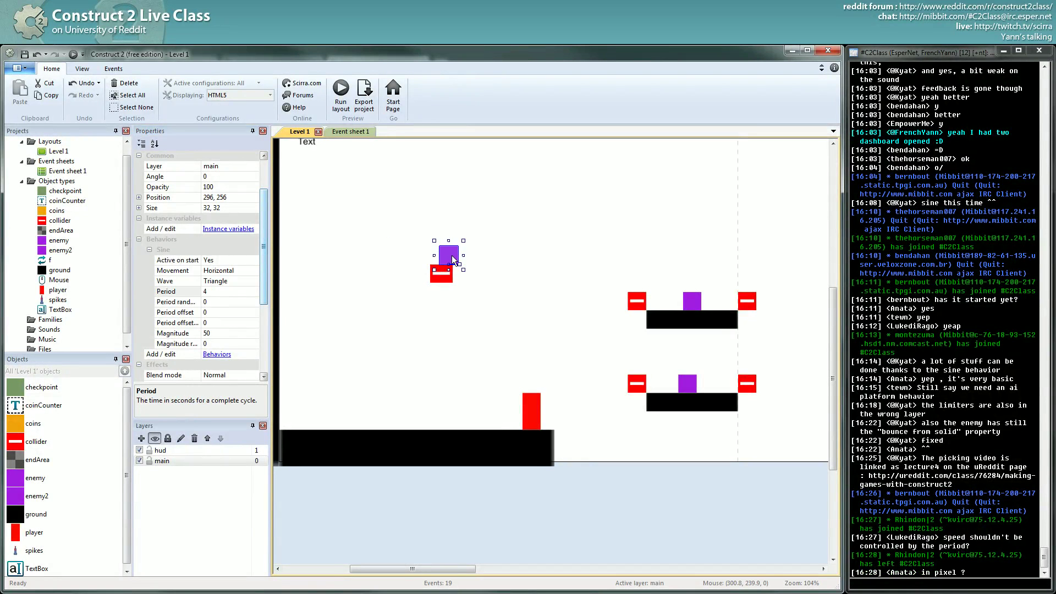
{"action": "mouse_move", "coordinate": [451, 255]}
{"action": "left_mouse_down"}
{"action": "mouse_move", "coordinate": [415, 255]}
{"action": "mouse_move", "coordinate": [433, 255]}
{"action": "left_mouse_up"}
{"action": "key", "text": "F5"}
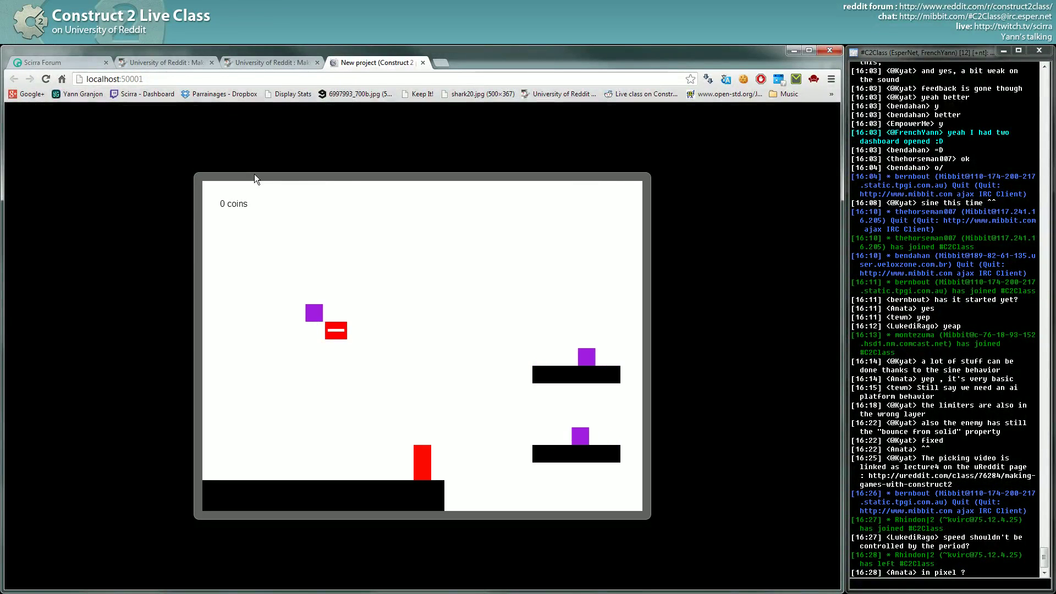
{"action": "key", "text": "alt+Tab"}
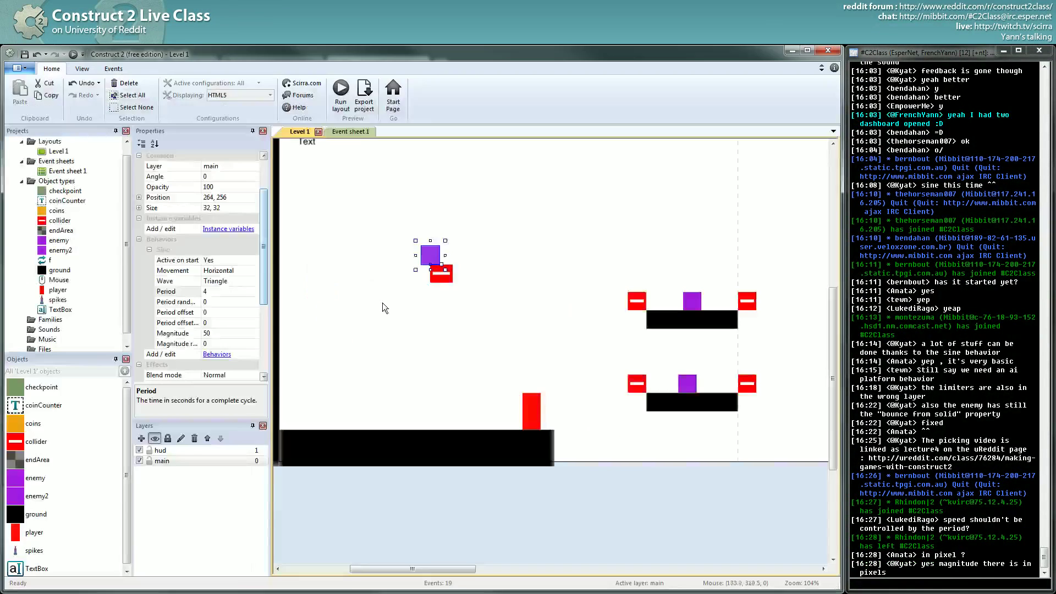
Step: Review enemy2's Sine period and magnitude against the chat comment relating them to frequency and amplitude
{"action": "mouse_move", "coordinate": [435, 255]}
{"action": "left_mouse_down"}
{"action": "mouse_move", "coordinate": [469, 255]}
{"action": "mouse_move", "coordinate": [415, 255]}
{"action": "mouse_move", "coordinate": [473, 264]}
{"action": "mouse_move", "coordinate": [415, 264]}
{"action": "mouse_move", "coordinate": [433, 264]}
{"action": "left_mouse_up"}
{"action": "left_click", "coordinate": [236, 290]}
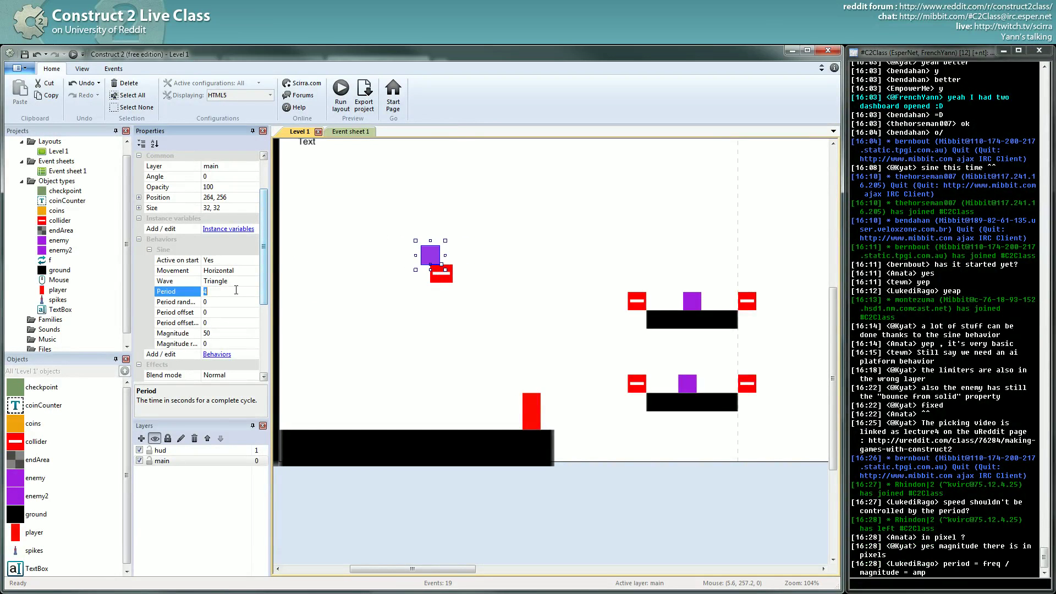
{"action": "left_click", "coordinate": [218, 332]}
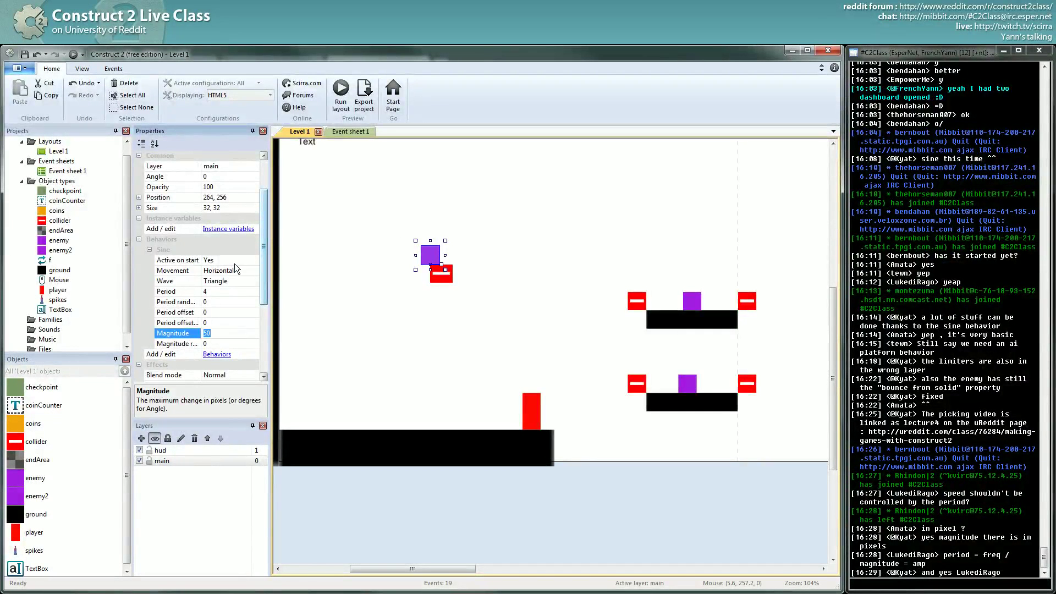
{"action": "left_click", "coordinate": [212, 292]}
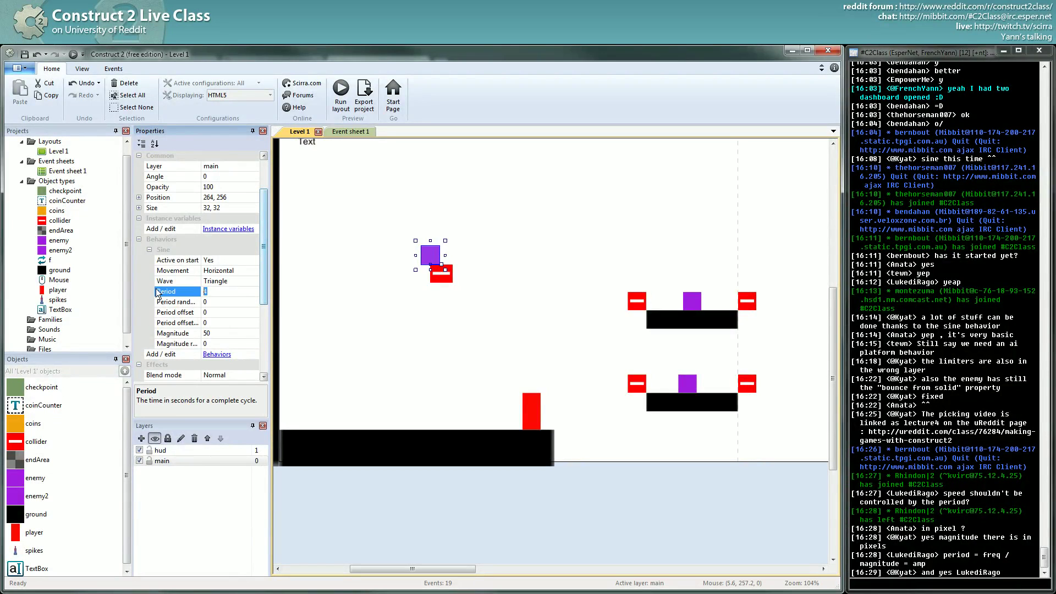
{"action": "left_click", "coordinate": [976, 523]}
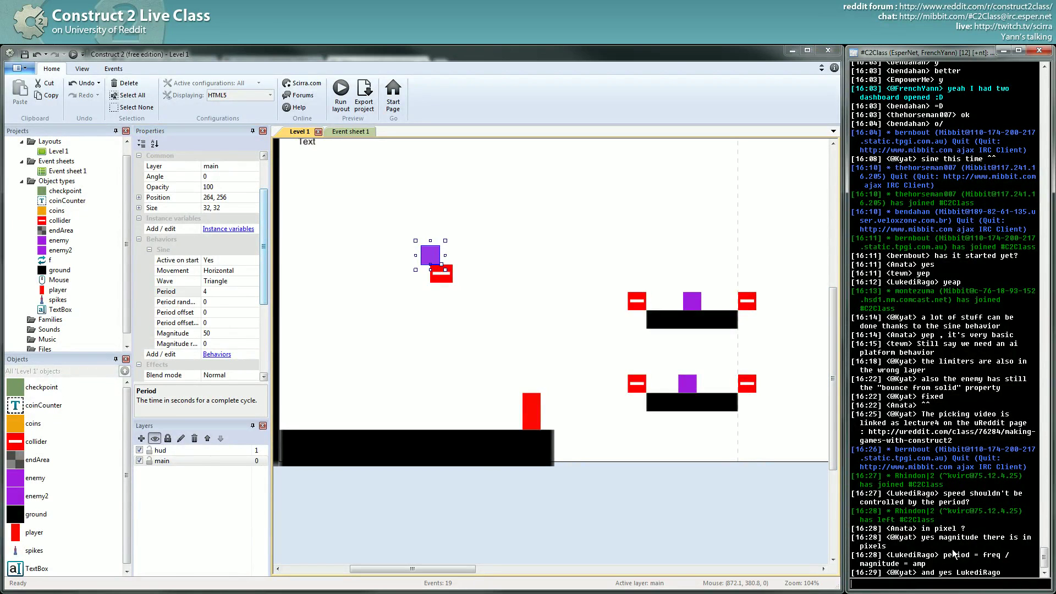
{"action": "left_click_drag", "start_coordinate": [887, 555], "coordinate": [913, 553]}
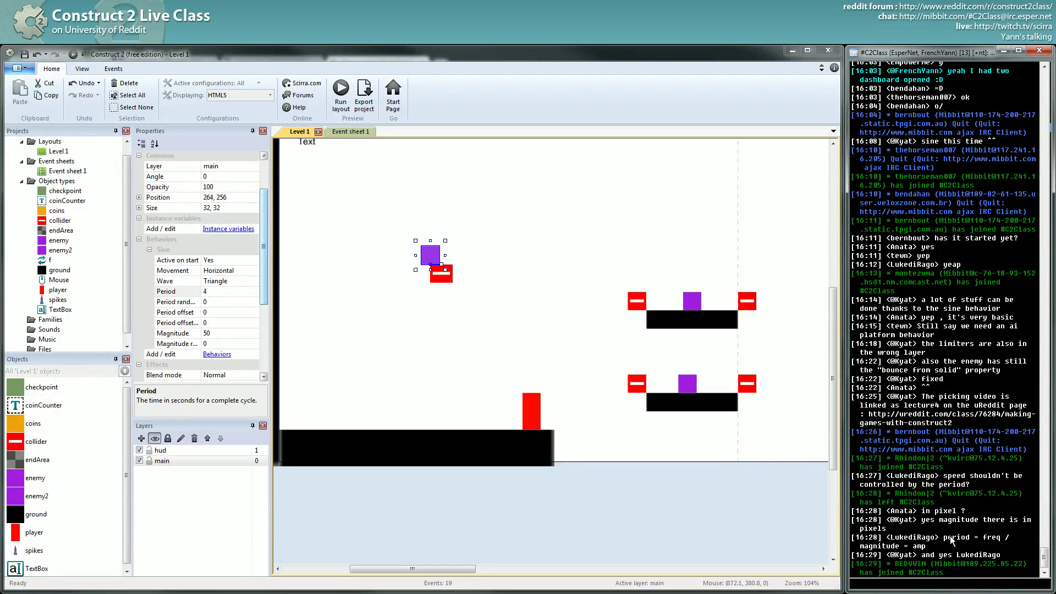
Step: Place enemy2 and a clone of it on the starting ground, and set the clone's Sine magnitude to 100
{"action": "left_click_drag", "start_coordinate": [939, 538], "coordinate": [956, 539]}
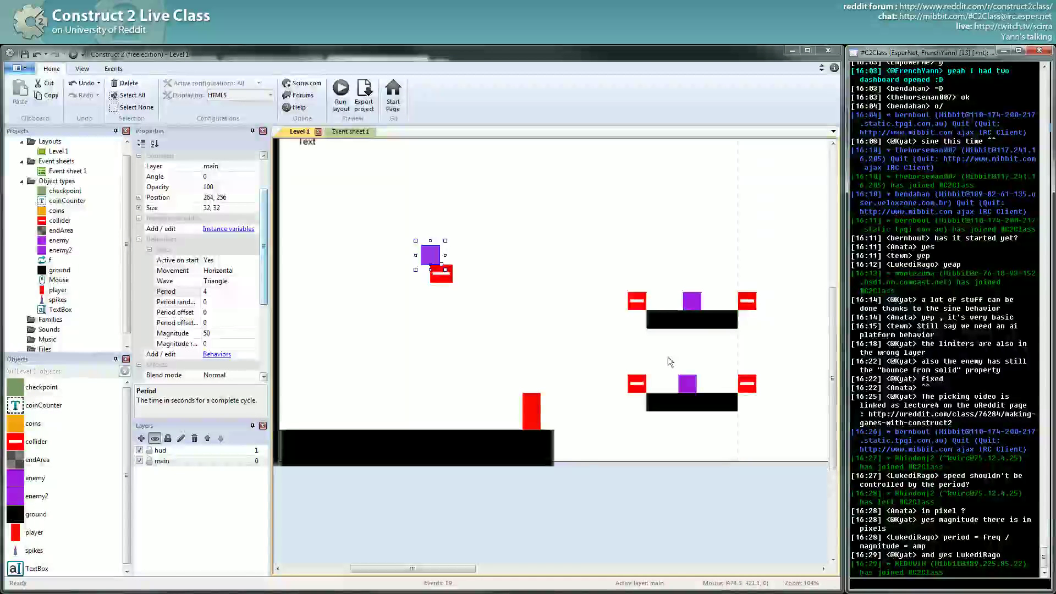
{"action": "left_click", "coordinate": [186, 249]}
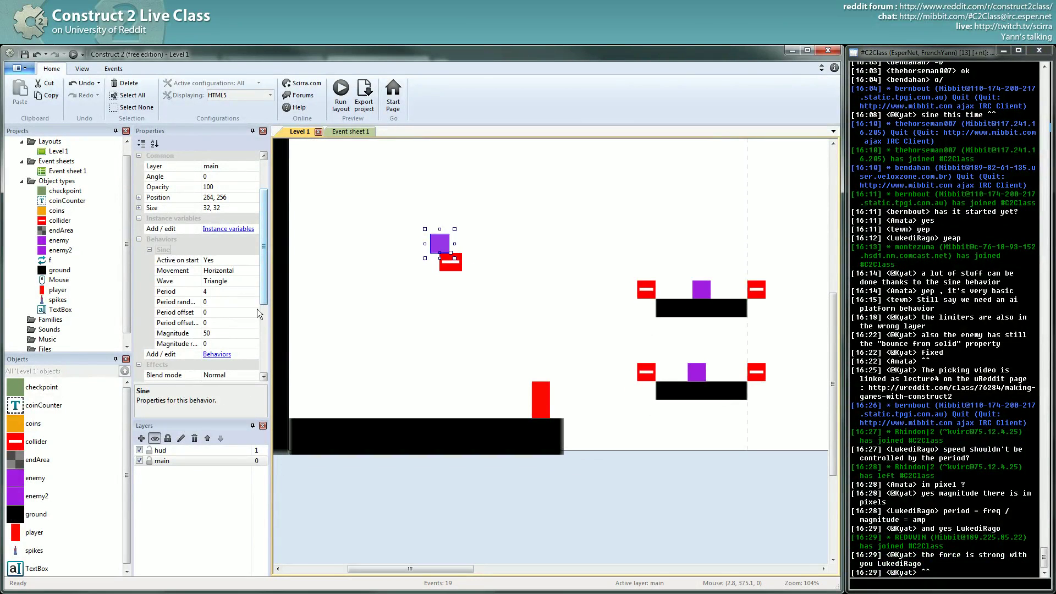
{"action": "scroll", "coordinate": [417, 301], "scroll_direction": "down", "scroll_amount": 4, "text": "ctrl"}
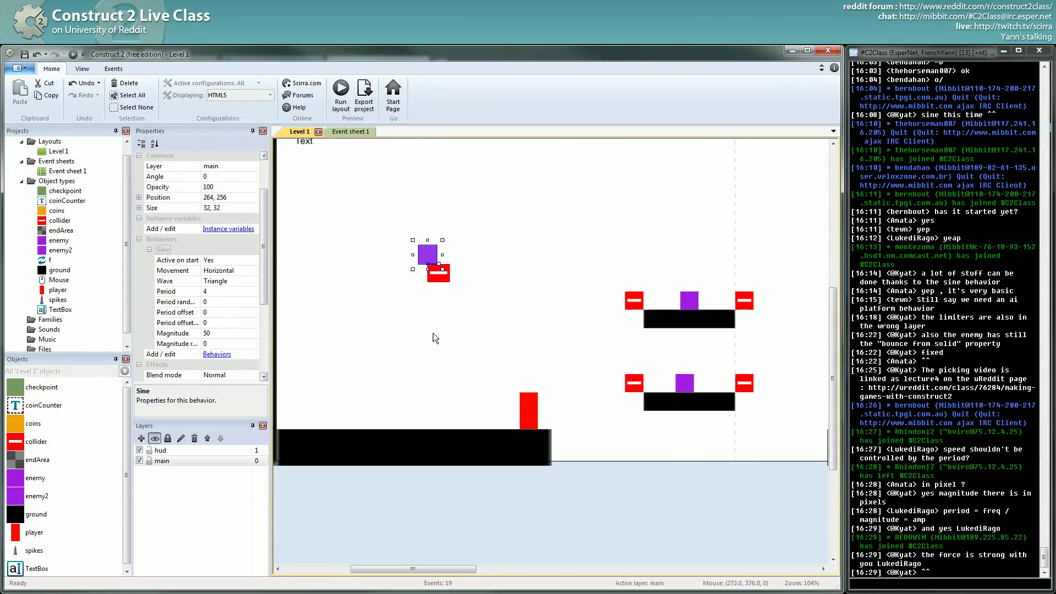
{"action": "left_click_drag", "start_coordinate": [471, 287], "coordinate": [504, 400]}
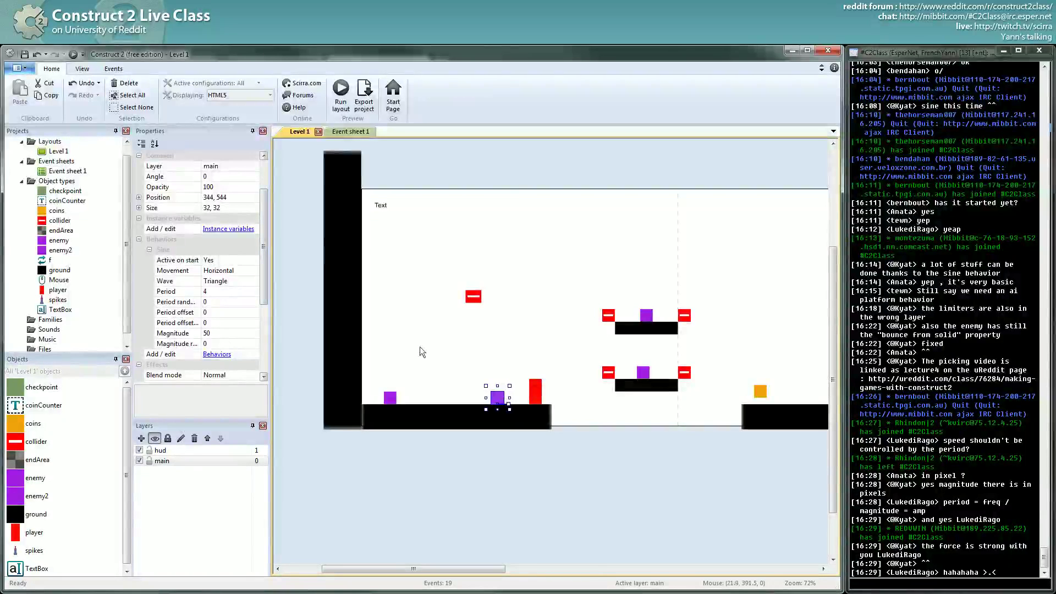
{"action": "left_click", "coordinate": [242, 333]}
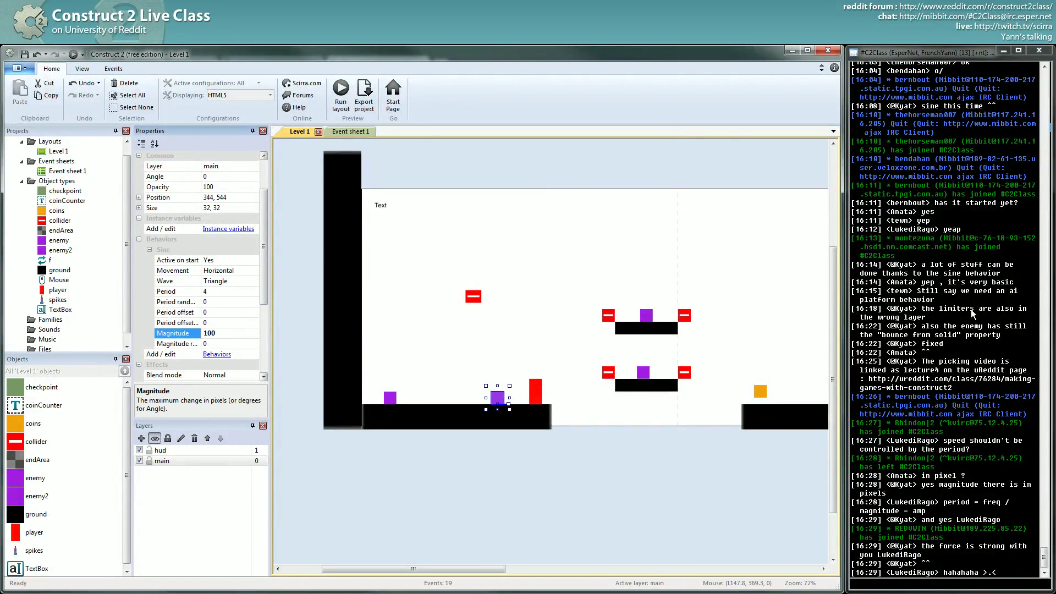
Step: Raise both enemy2 instances above the ground, move the loose collider to 392, 16, and preview the level to compare their travel
{"action": "left_click_drag", "start_coordinate": [498, 399], "coordinate": [497, 339]}
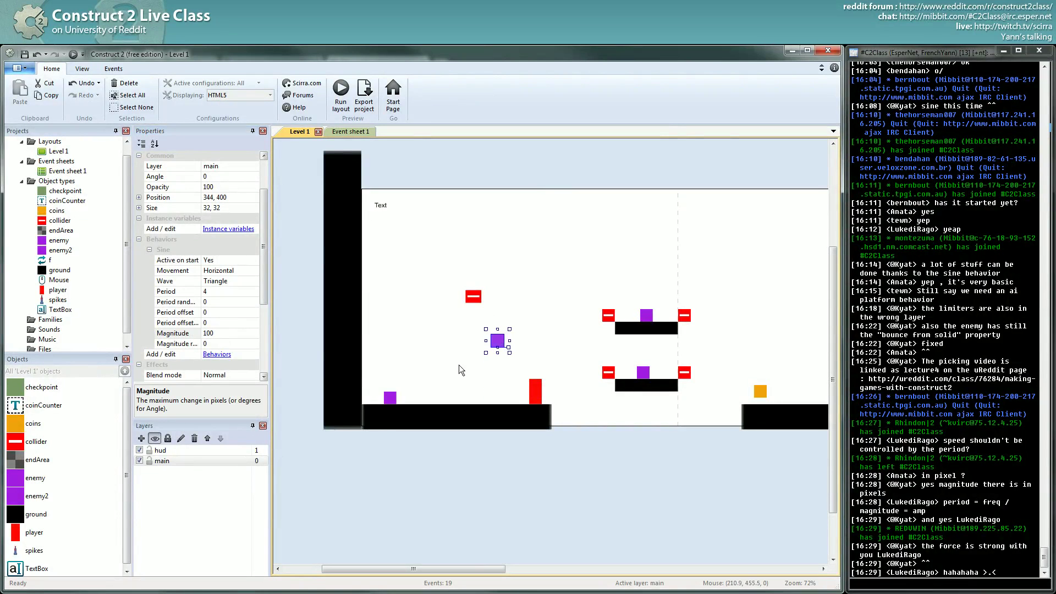
{"action": "left_click_drag", "start_coordinate": [389, 398], "coordinate": [503, 200]}
{"action": "left_click", "coordinate": [74, 54]}
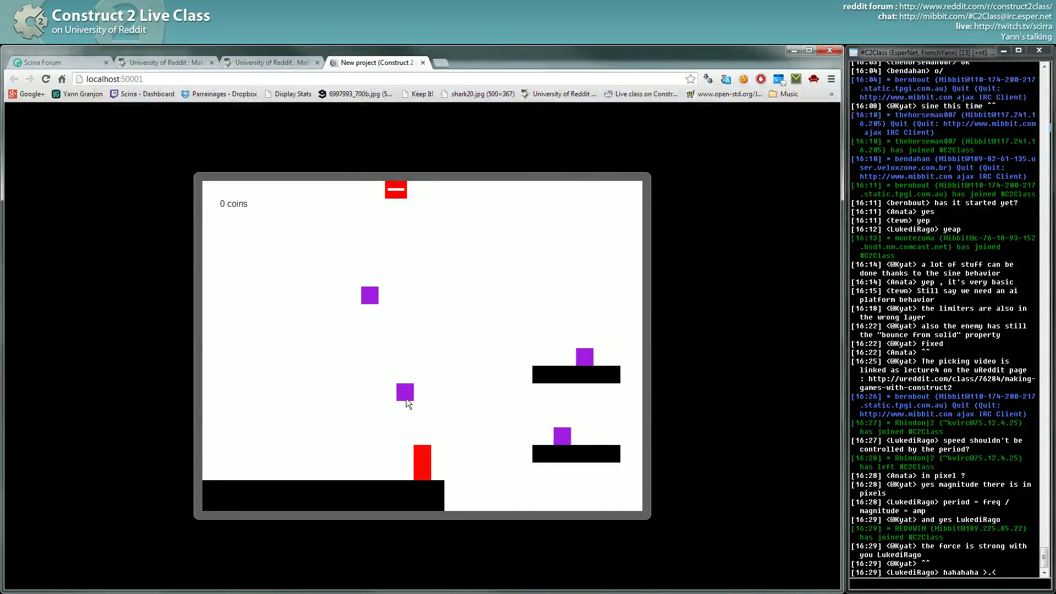
{"action": "key", "text": "alt+Tab"}
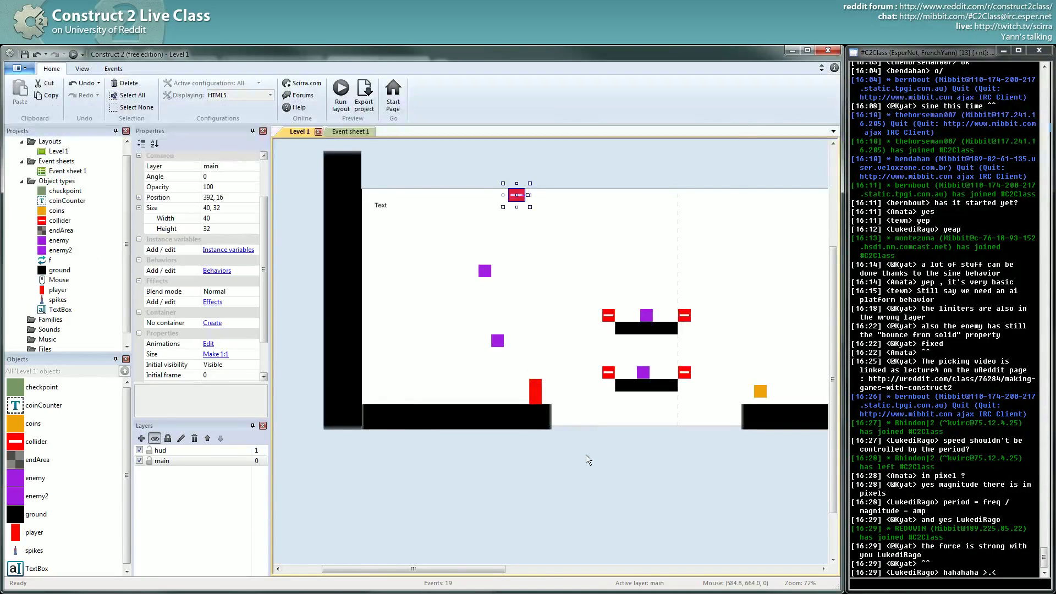
{"action": "middle_click_drag", "start_coordinate": [585, 454], "coordinate": [466, 437]}
{"action": "scroll", "coordinate": [484, 381], "scroll_direction": "down", "scroll_amount": 2, "text": "ctrl"}
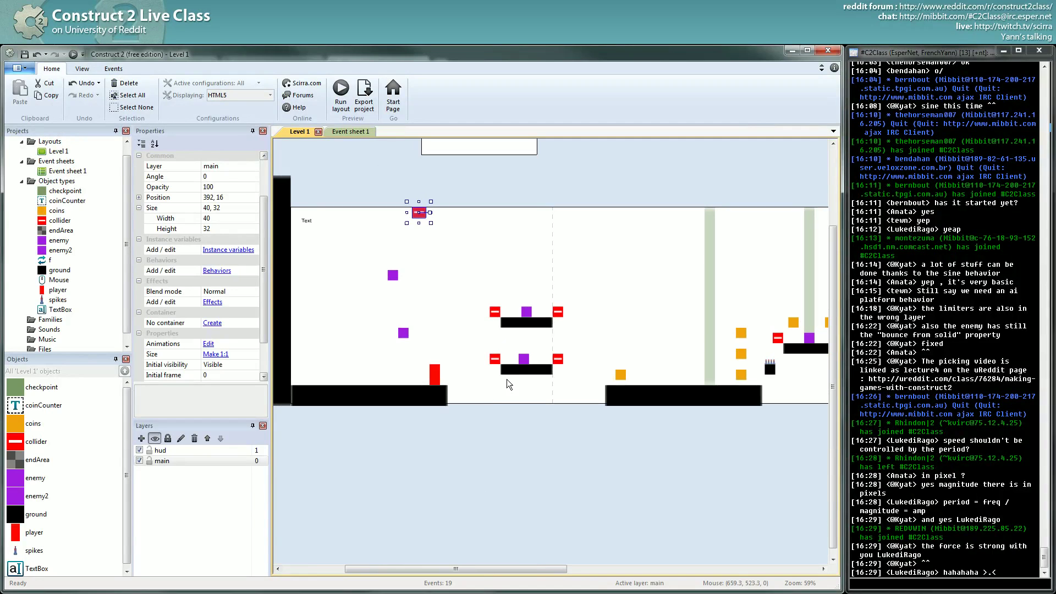
{"action": "middle_click_drag", "start_coordinate": [517, 376], "coordinate": [531, 369]}
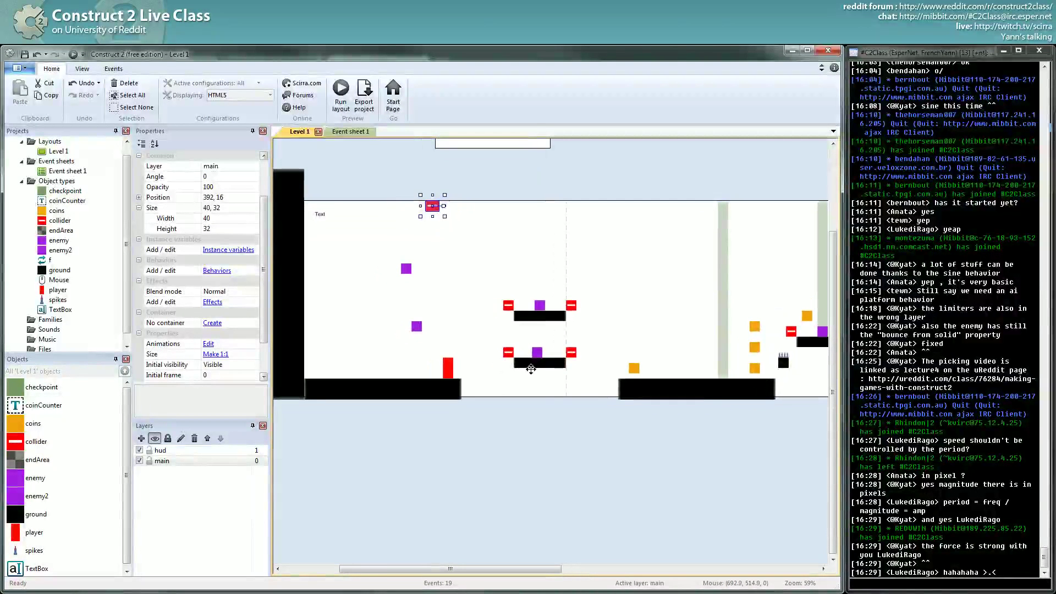
{"action": "left_click_drag", "start_coordinate": [490, 342], "coordinate": [385, 171]}
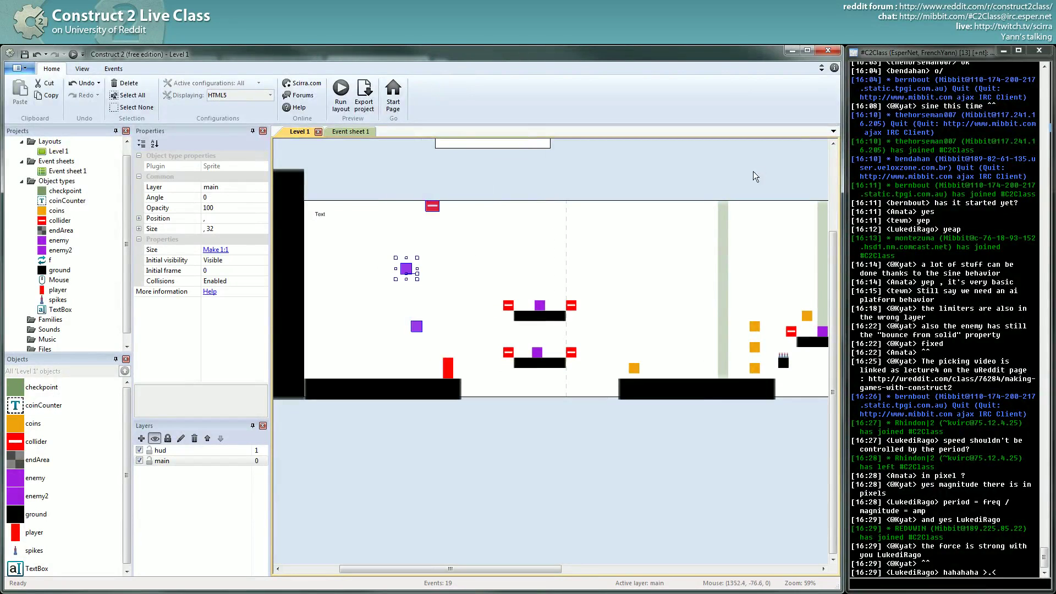
{"action": "left_click", "coordinate": [450, 271]}
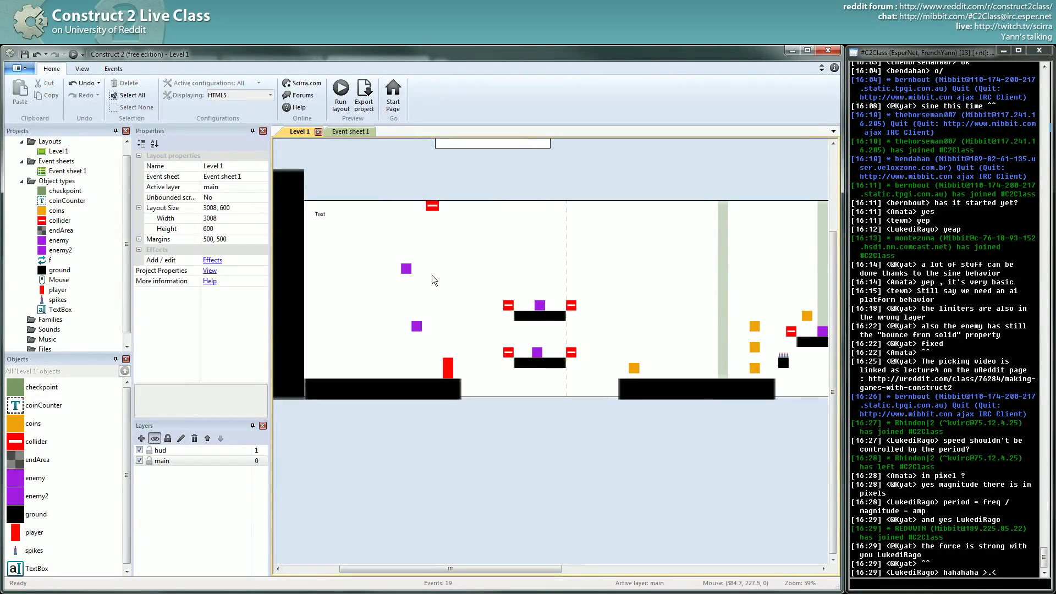
Step: Remove the Sine behavior from the enemy object, keeping only its Bullet behavior
{"action": "left_click", "coordinate": [539, 306]}
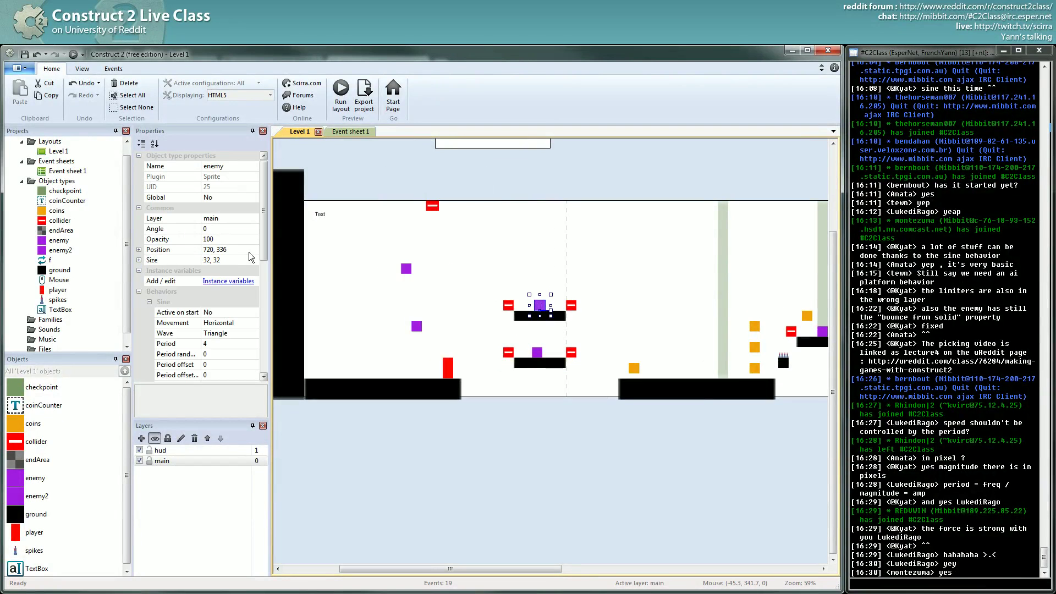
{"action": "left_click_drag", "start_coordinate": [263, 242], "coordinate": [264, 305]}
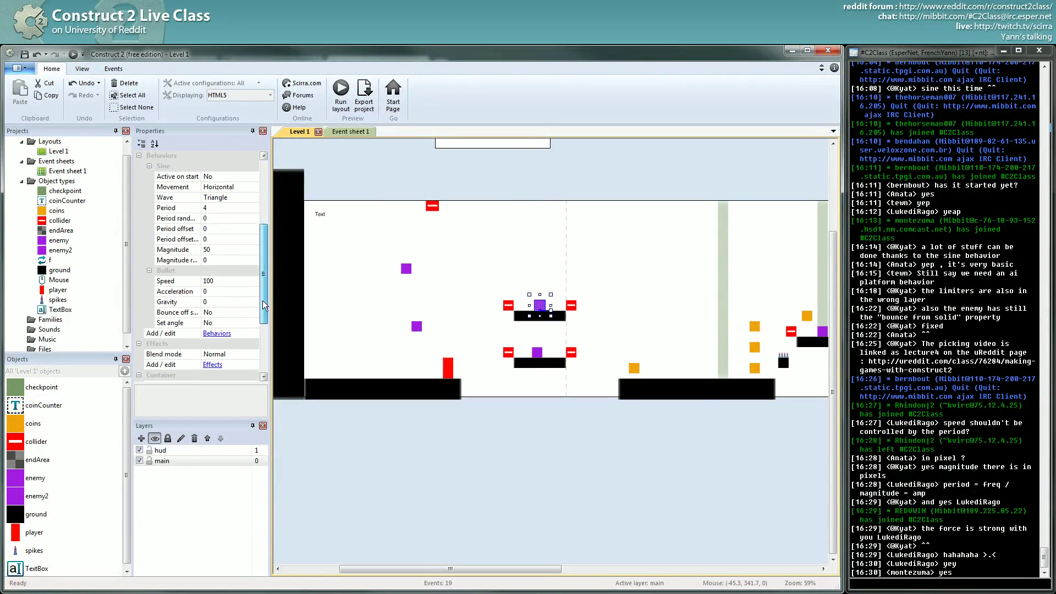
{"action": "left_click", "coordinate": [216, 333]}
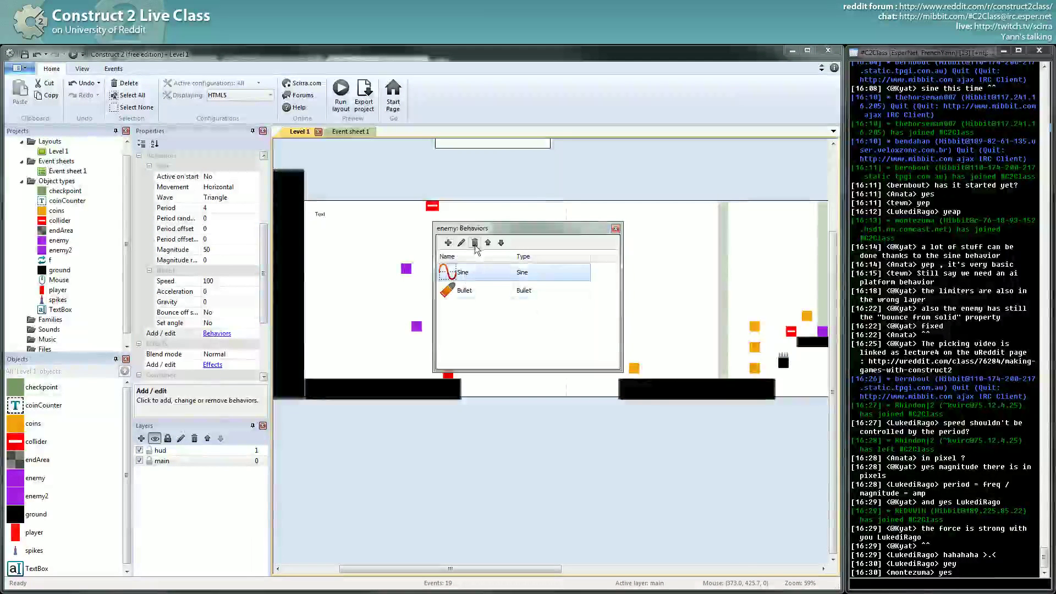
{"action": "key", "text": "Delete"}
{"action": "left_click", "coordinate": [583, 326]}
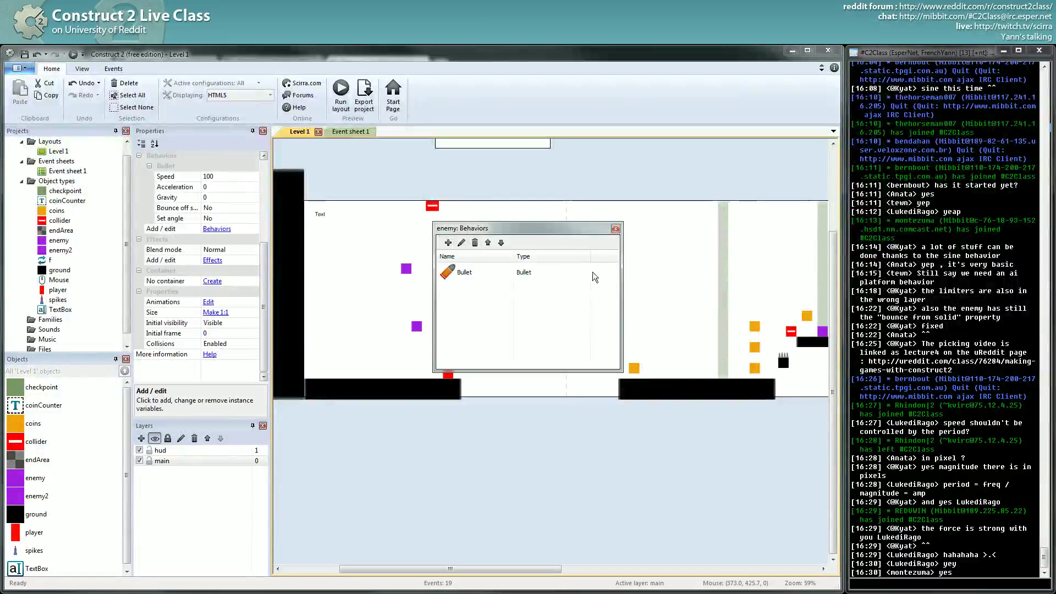
{"action": "left_click", "coordinate": [616, 229]}
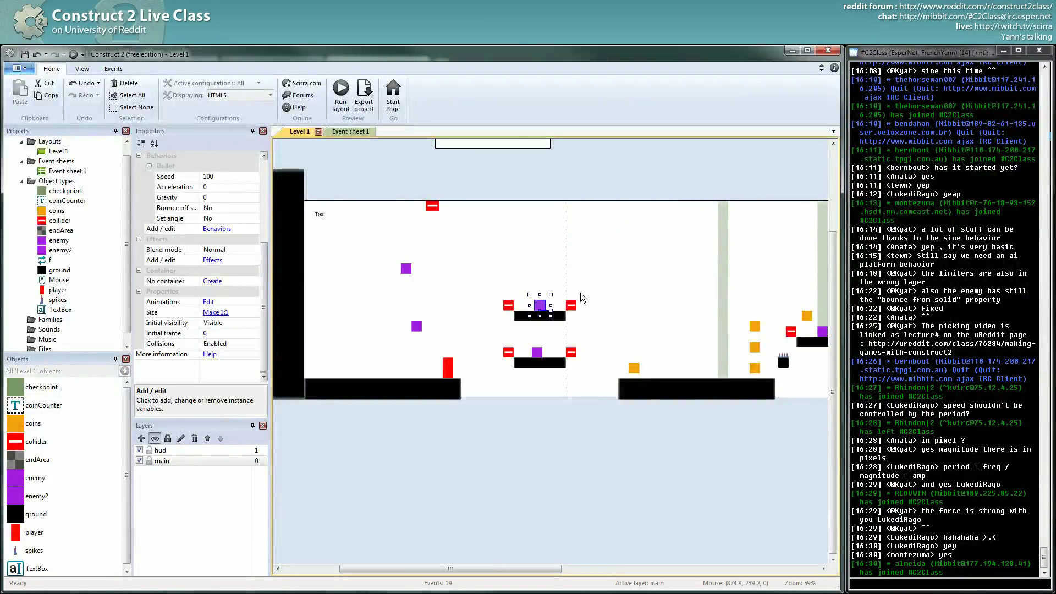
{"action": "left_click", "coordinate": [564, 287]}
{"action": "left_click", "coordinate": [542, 307]}
{"action": "middle_click_drag", "start_coordinate": [542, 298], "coordinate": [549, 302]}
{"action": "left_click_drag", "start_coordinate": [486, 286], "coordinate": [609, 407]}
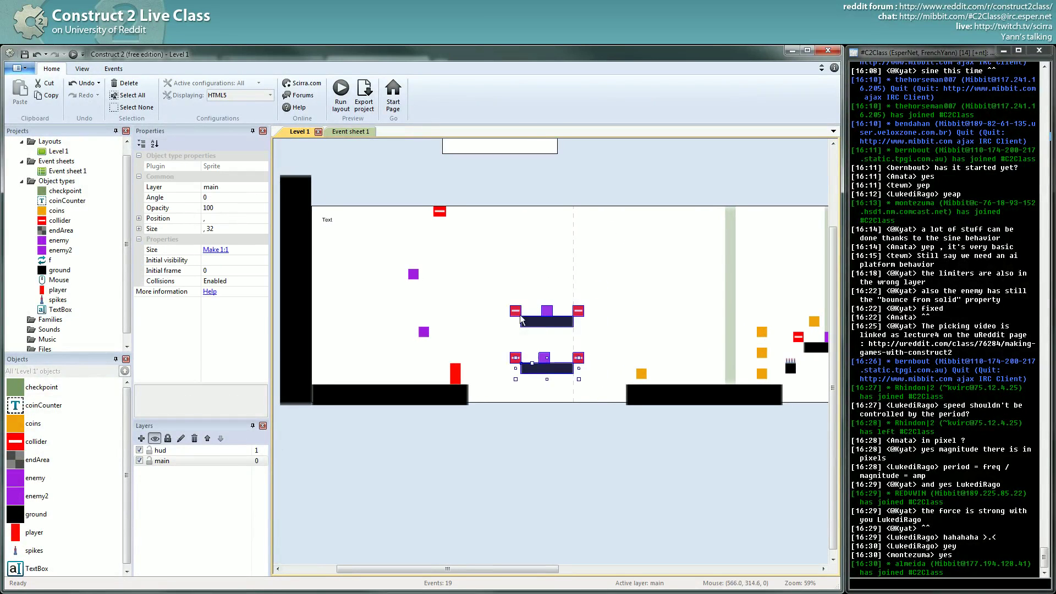
{"action": "middle_click_drag", "start_coordinate": [442, 291], "coordinate": [463, 296]}
Step: Line up the two enemy2 instances one above the other at X 296
{"action": "left_click", "coordinate": [427, 343]}
{"action": "left_click", "coordinate": [445, 340]}
{"action": "left_click_drag", "start_coordinate": [446, 342], "coordinate": [433, 321]}
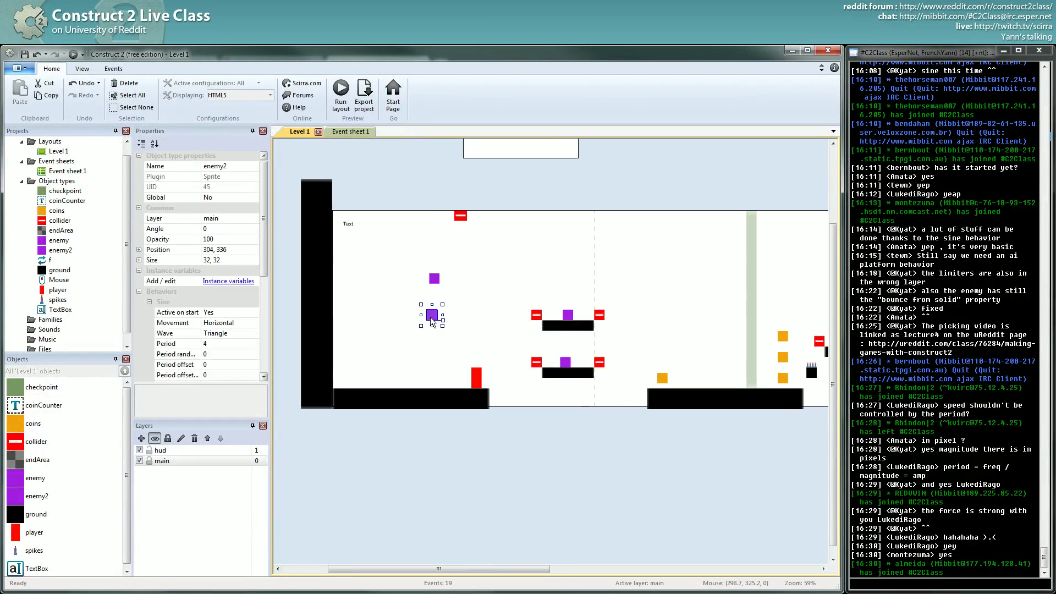
{"action": "left_click_drag", "start_coordinate": [437, 284], "coordinate": [429, 317]}
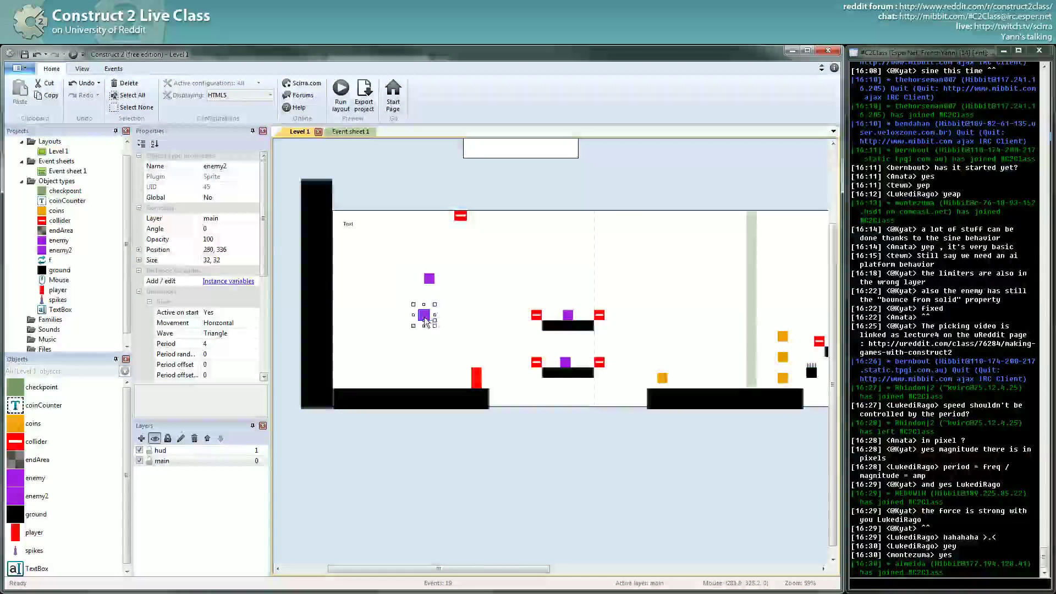
{"action": "left_click_drag", "start_coordinate": [430, 274], "coordinate": [430, 279]}
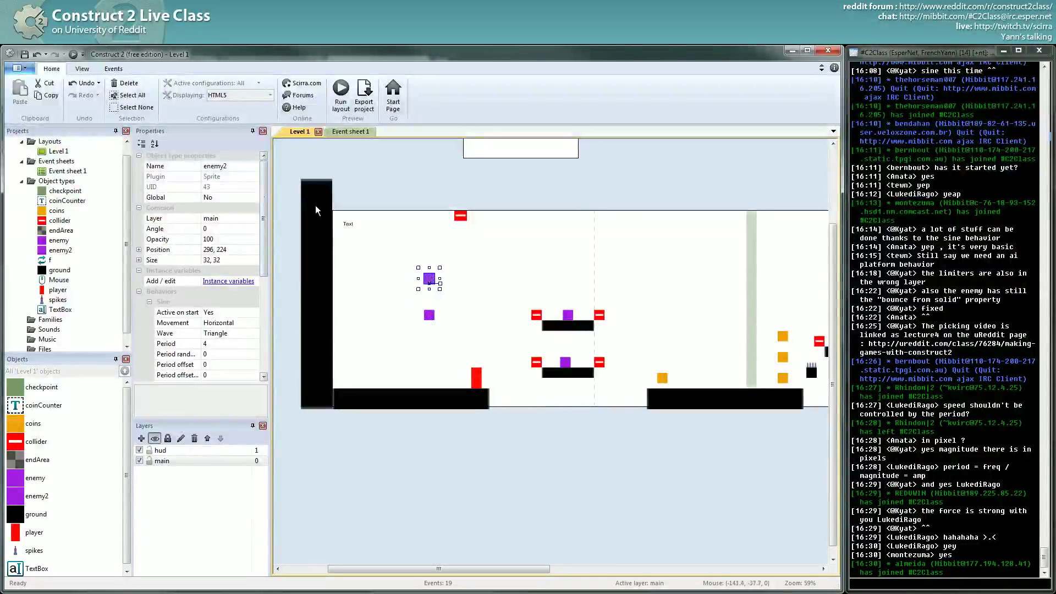
Step: Rename the enemy2 object type to enemySine
{"action": "left_click", "coordinate": [215, 166]}
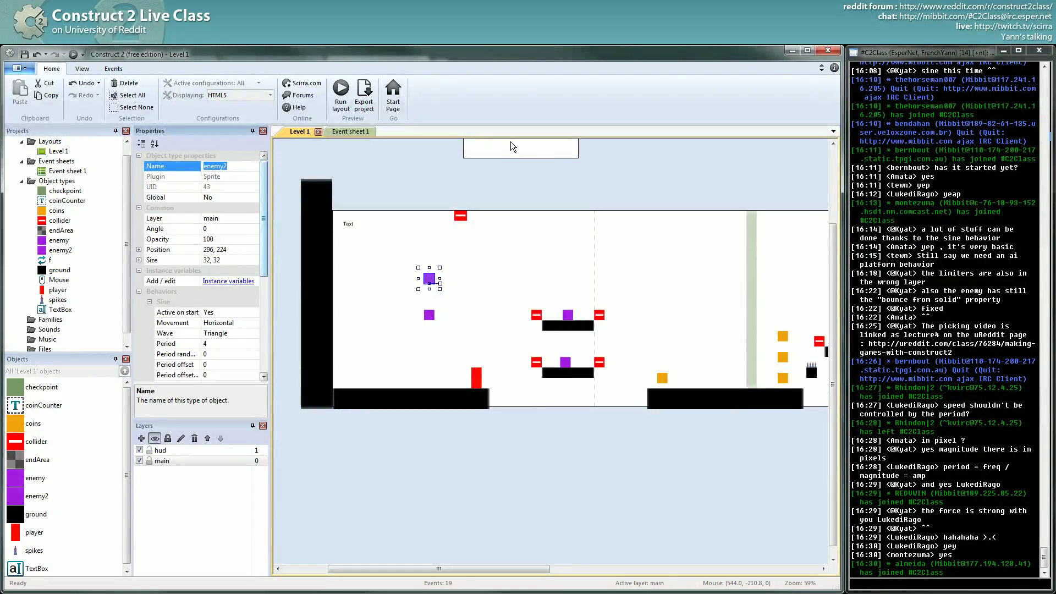
{"action": "type", "text": "enemySine"}
{"action": "key", "text": "Return"}
{"action": "left_click", "coordinate": [484, 242]}
Step: Fill the enemySine sprite image with blue (RGB 72, 95, 182) and close the image editor
{"action": "left_click_drag", "start_coordinate": [405, 249], "coordinate": [445, 343]}
{"action": "double_click", "coordinate": [430, 315]}
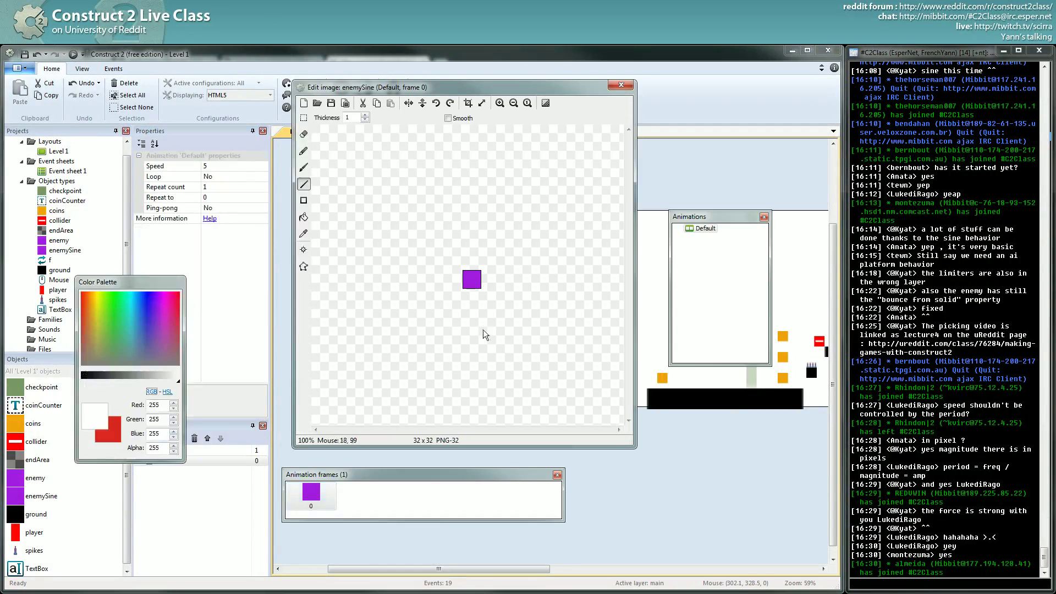
{"action": "left_click", "coordinate": [140, 328]}
{"action": "left_click", "coordinate": [304, 217]}
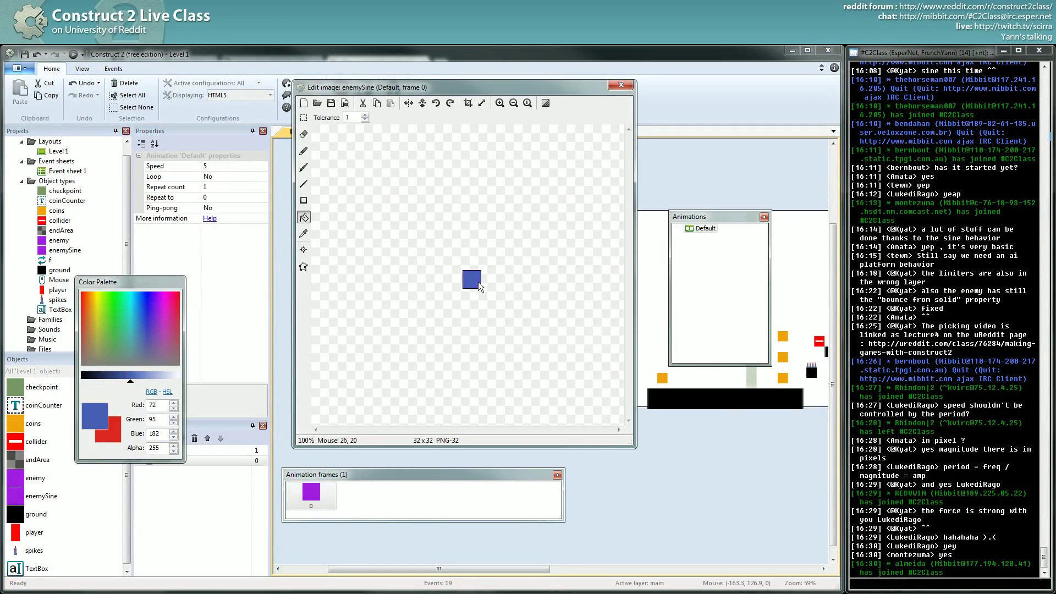
{"action": "left_click", "coordinate": [621, 84]}
Step: Delete the loose collider at the upper edge of the layout, above the enemySine instances
{"action": "left_click_drag", "start_coordinate": [398, 262], "coordinate": [441, 318]}
{"action": "scroll", "coordinate": [464, 342], "scroll_direction": "up", "scroll_amount": 5, "text": "ctrl"}
{"action": "middle_click_drag", "start_coordinate": [448, 328], "coordinate": [536, 352]}
{"action": "left_click_drag", "start_coordinate": [566, 294], "coordinate": [720, 473]}
{"action": "left_click", "coordinate": [487, 168]}
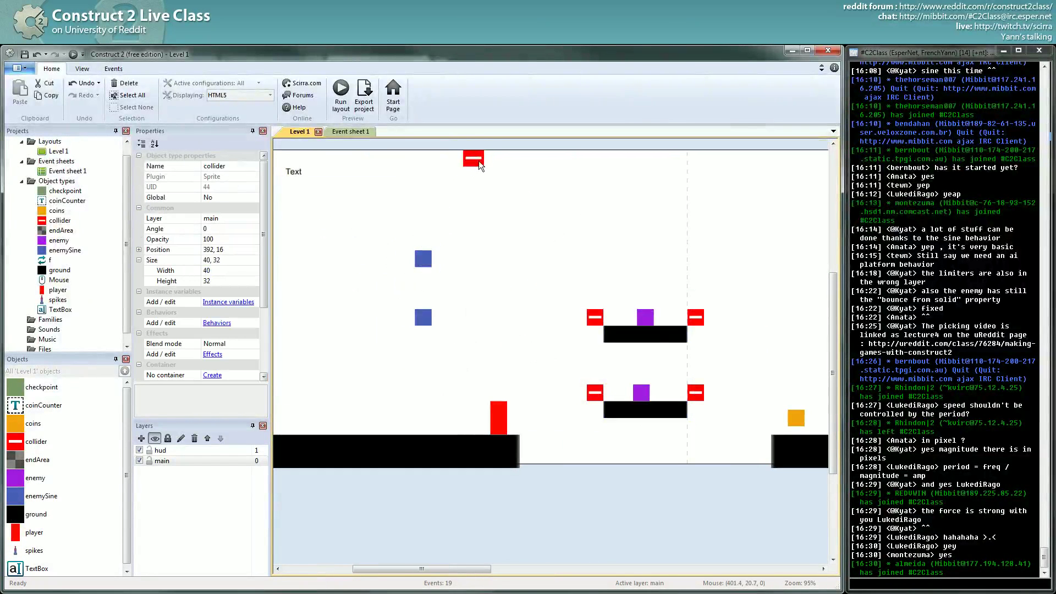
{"action": "left_click", "coordinate": [662, 327]}
{"action": "scroll", "coordinate": [523, 261], "scroll_direction": "down", "scroll_amount": 4, "text": "ctrl"}
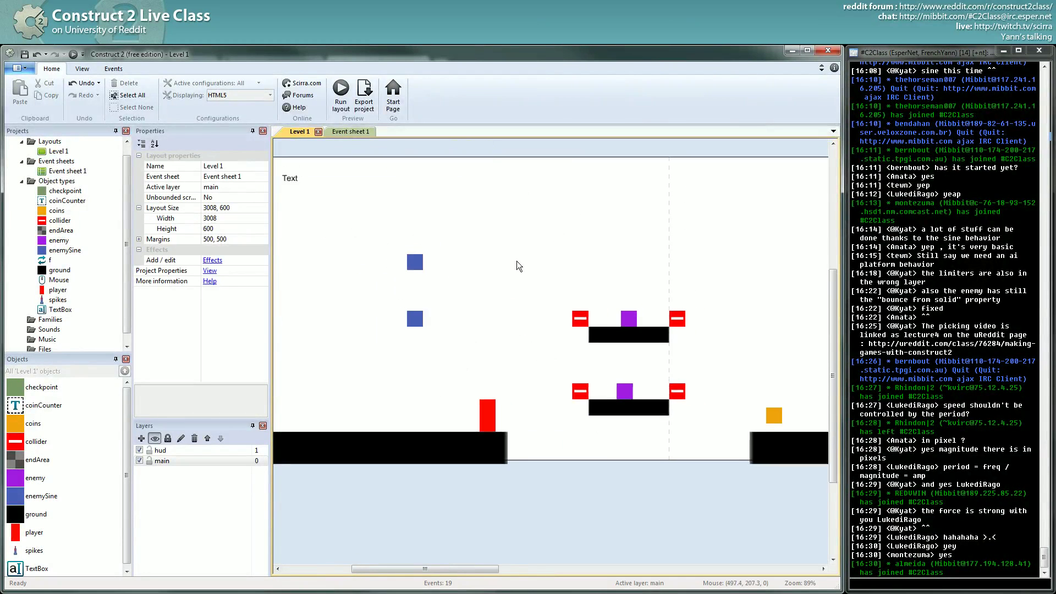
{"action": "left_click_drag", "start_coordinate": [441, 262], "coordinate": [473, 385]}
{"action": "mouse_move", "coordinate": [454, 331]}
{"action": "left_mouse_down"}
{"action": "mouse_move", "coordinate": [506, 333]}
{"action": "mouse_move", "coordinate": [463, 332]}
{"action": "left_mouse_up"}
{"action": "left_click", "coordinate": [491, 306]}
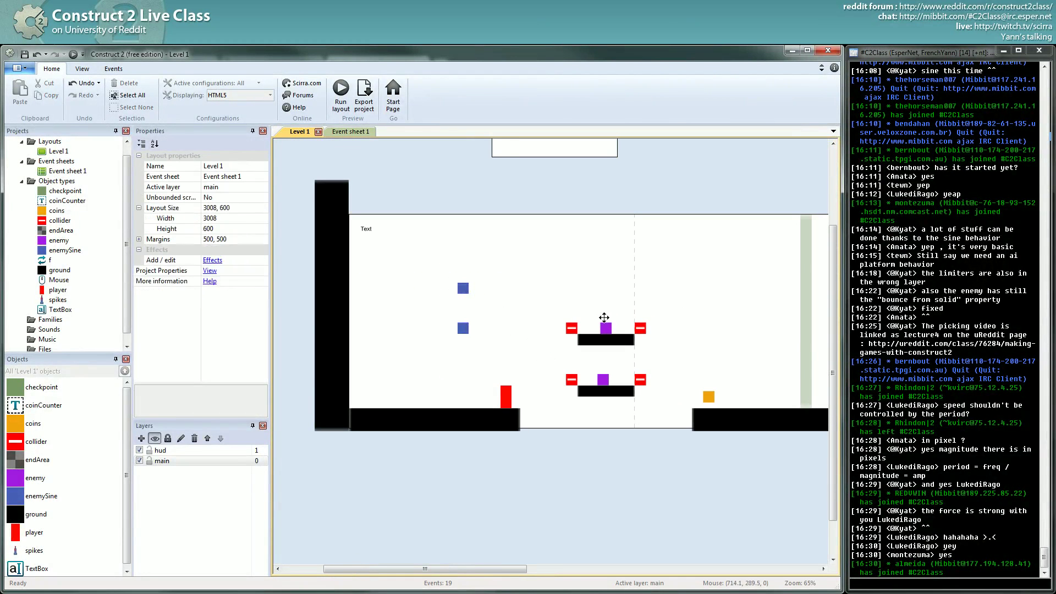
{"action": "left_click", "coordinate": [350, 132]}
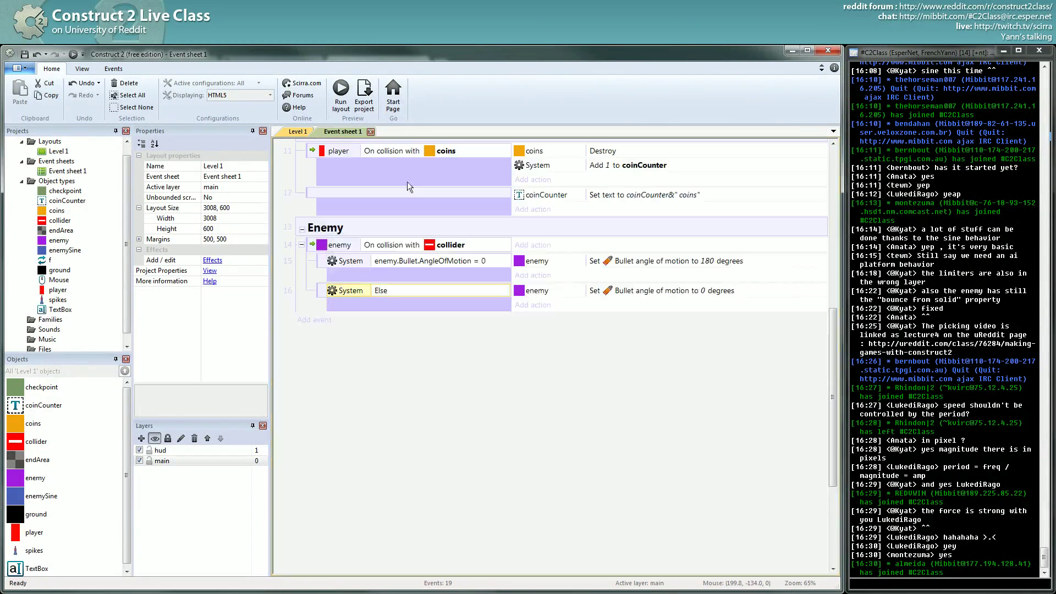
{"action": "right_click", "coordinate": [369, 362]}
{"action": "left_click", "coordinate": [376, 367]}
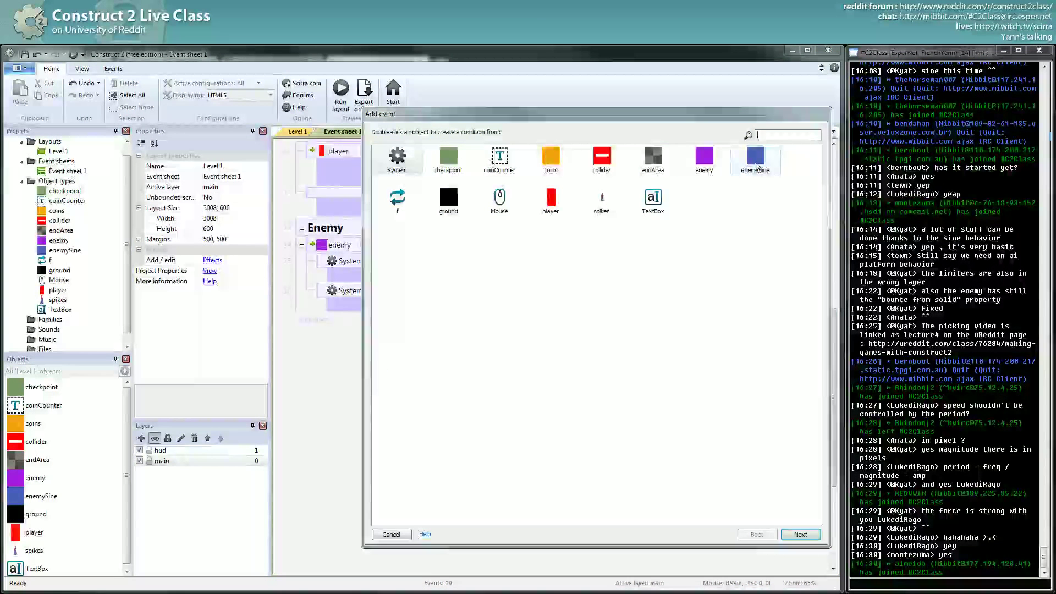
{"action": "left_click", "coordinate": [390, 534]}
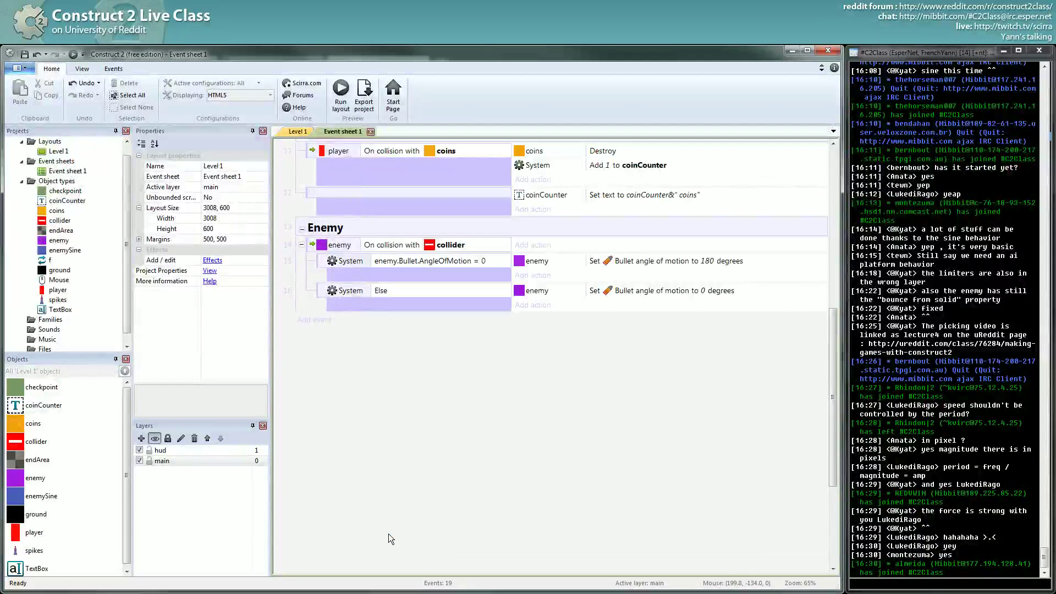
{"action": "left_click", "coordinate": [297, 131]}
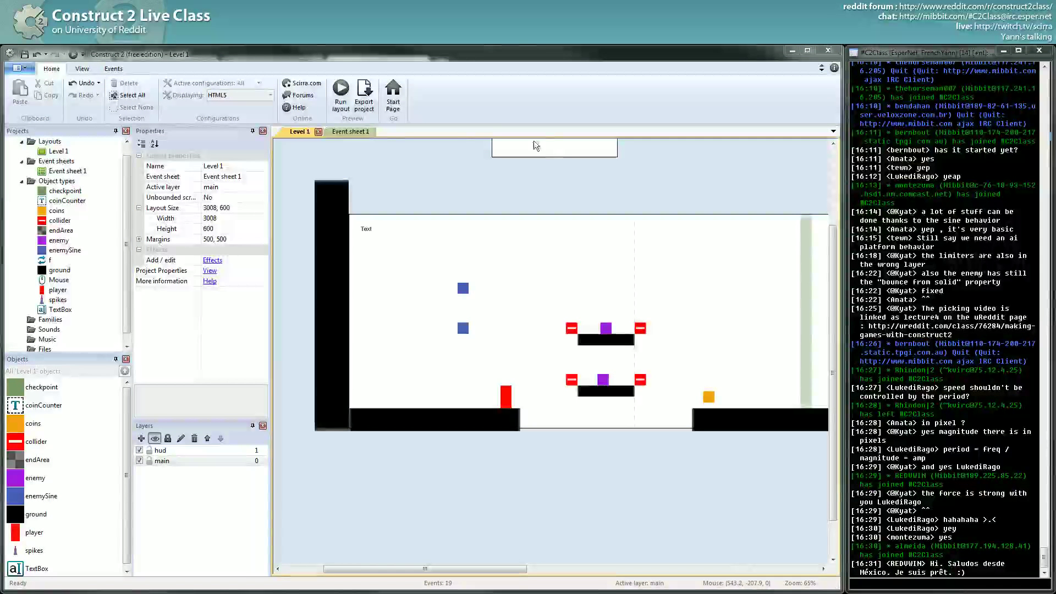
Step: Add a blank sub-event under the On start of layout event in Event sheet 1
{"action": "left_click", "coordinate": [352, 132]}
{"action": "scroll", "coordinate": [369, 234], "scroll_direction": "up", "scroll_amount": 3}
{"action": "scroll", "coordinate": [370, 235], "scroll_direction": "up", "scroll_amount": 5}
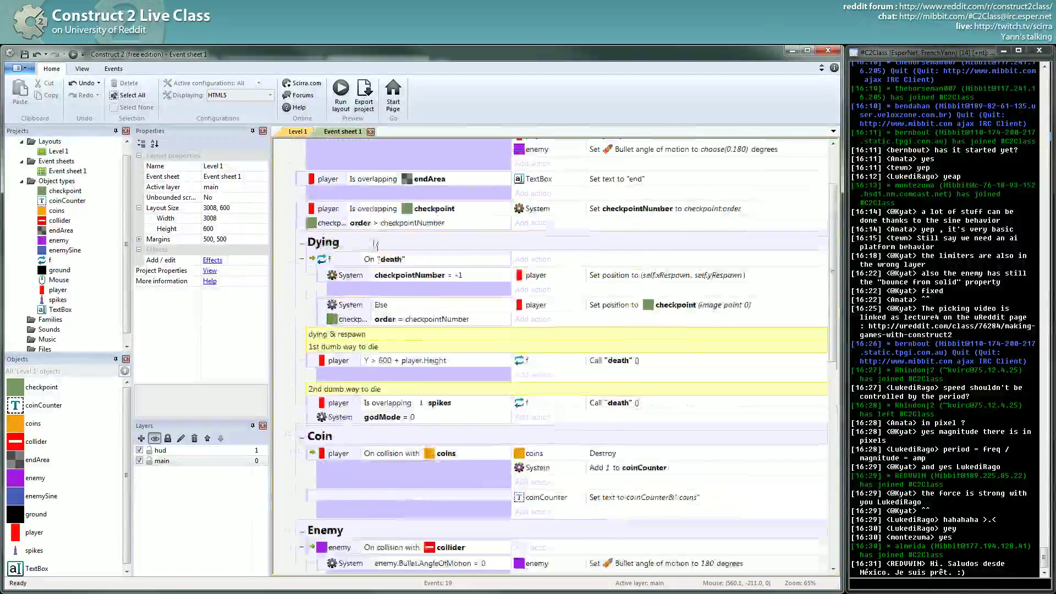
{"action": "left_click", "coordinate": [299, 189]}
{"action": "key", "text": "b"}
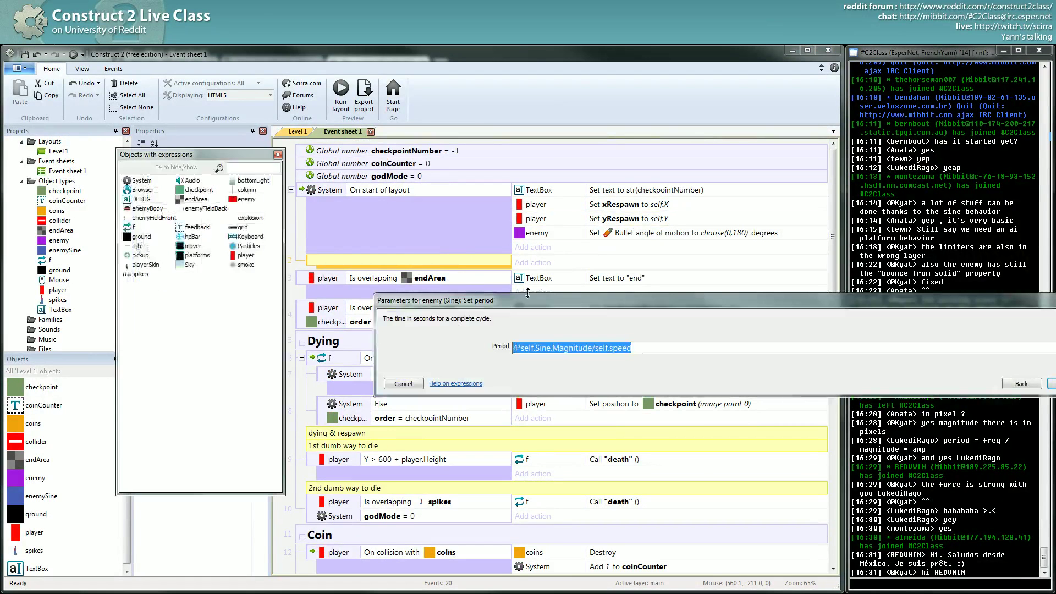
Step: Copy the expression 4*self.Sine.Magnitude/self.speed from the enemy's Sine Set period parameters in the other project and leave the dialog
{"action": "right_click", "coordinate": [594, 349]}
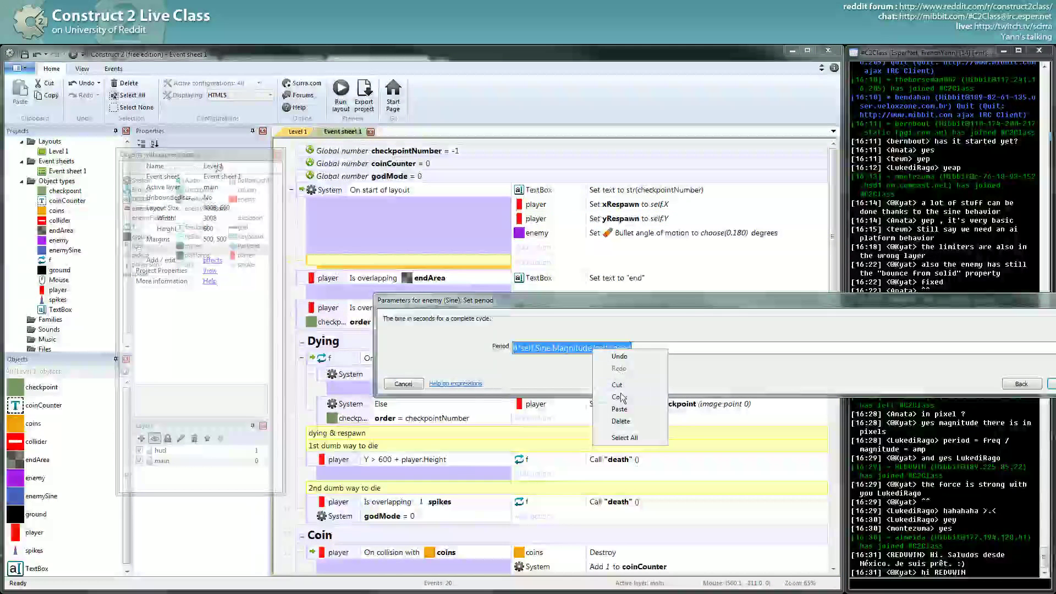
{"action": "left_click", "coordinate": [618, 396]}
{"action": "left_click", "coordinate": [403, 384]}
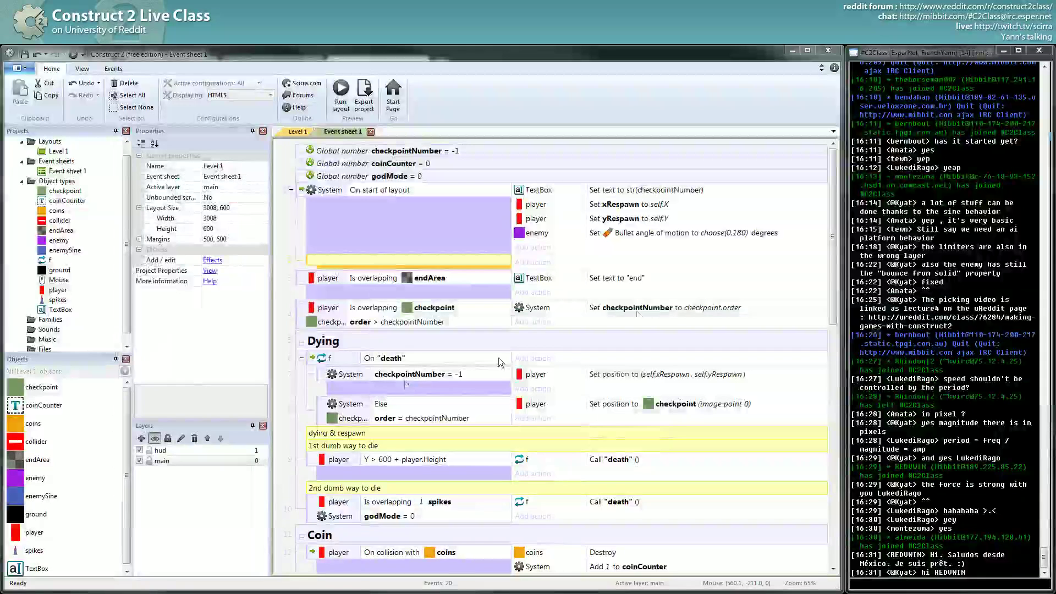
Step: Try to add a Set period action for enemySine to the blank sub-event, using 4*self.Sine.Magnitude/self.speed
{"action": "left_click", "coordinate": [527, 263]}
{"action": "double_click", "coordinate": [743, 162]}
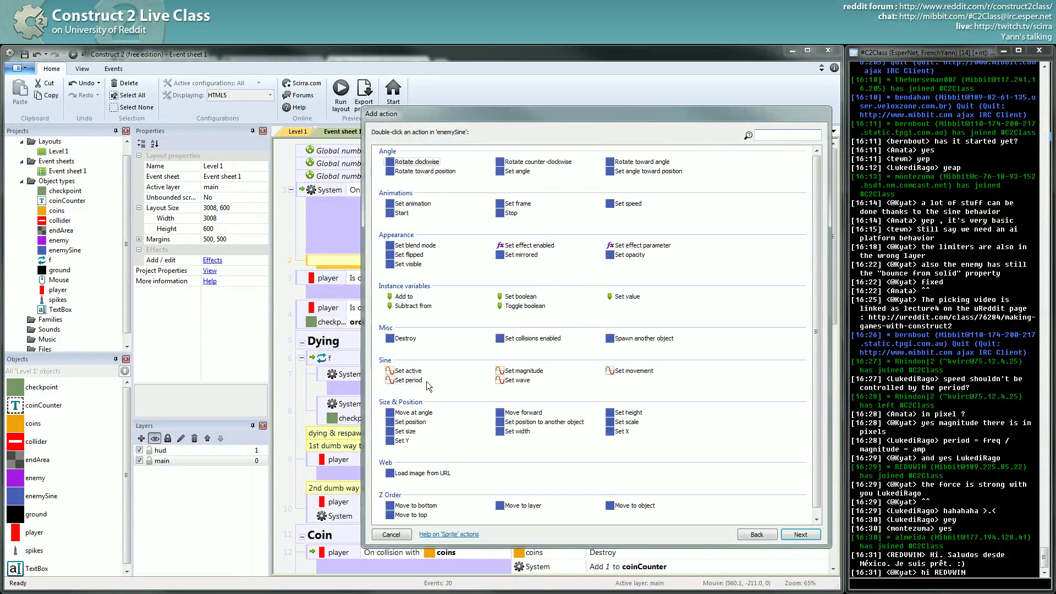
{"action": "double_click", "coordinate": [409, 380]}
{"action": "type", "text": "4*self.Sine.Magnitude/self.speed"}
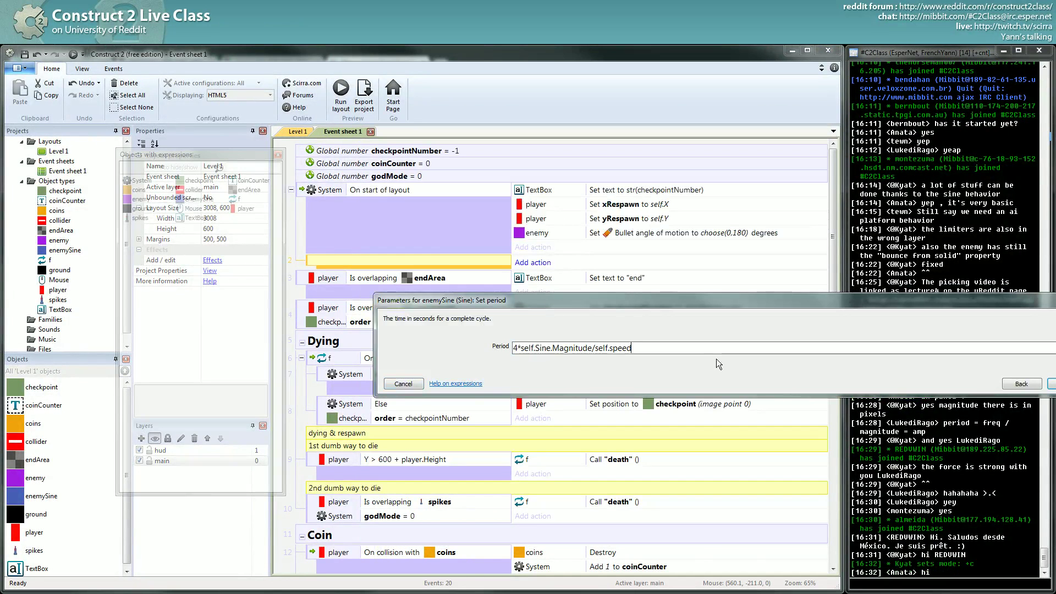
{"action": "left_click_drag", "start_coordinate": [606, 305], "coordinate": [572, 209]}
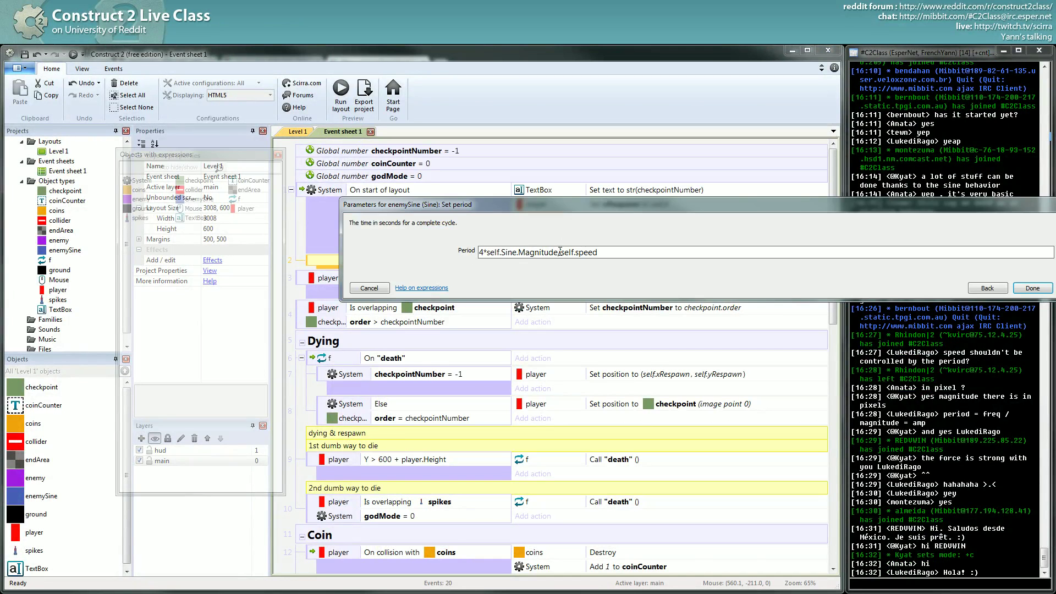
{"action": "left_click_drag", "start_coordinate": [559, 251], "coordinate": [478, 252]}
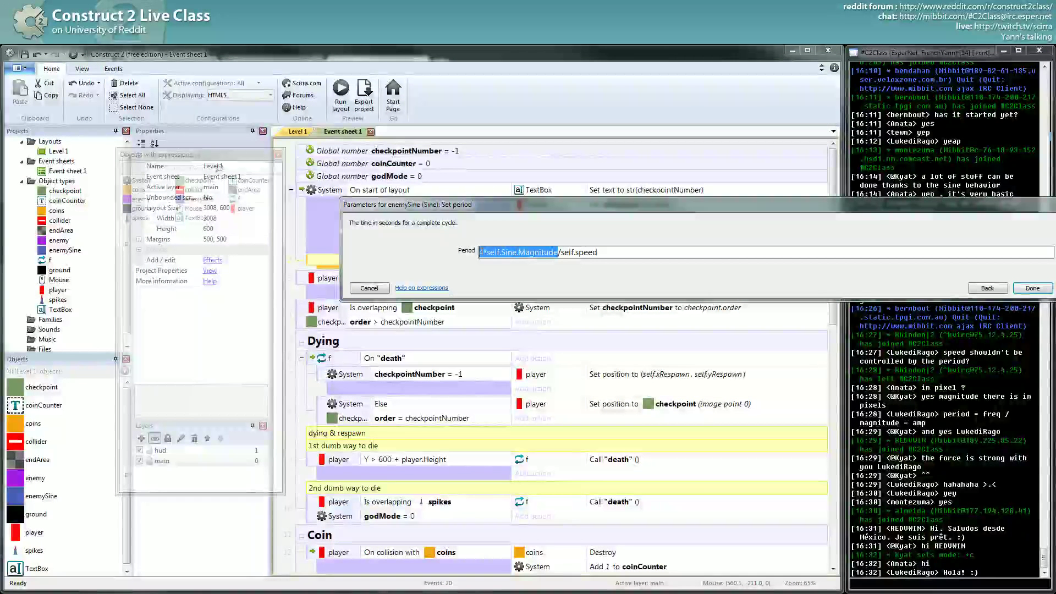
{"action": "left_click", "coordinate": [1032, 288]}
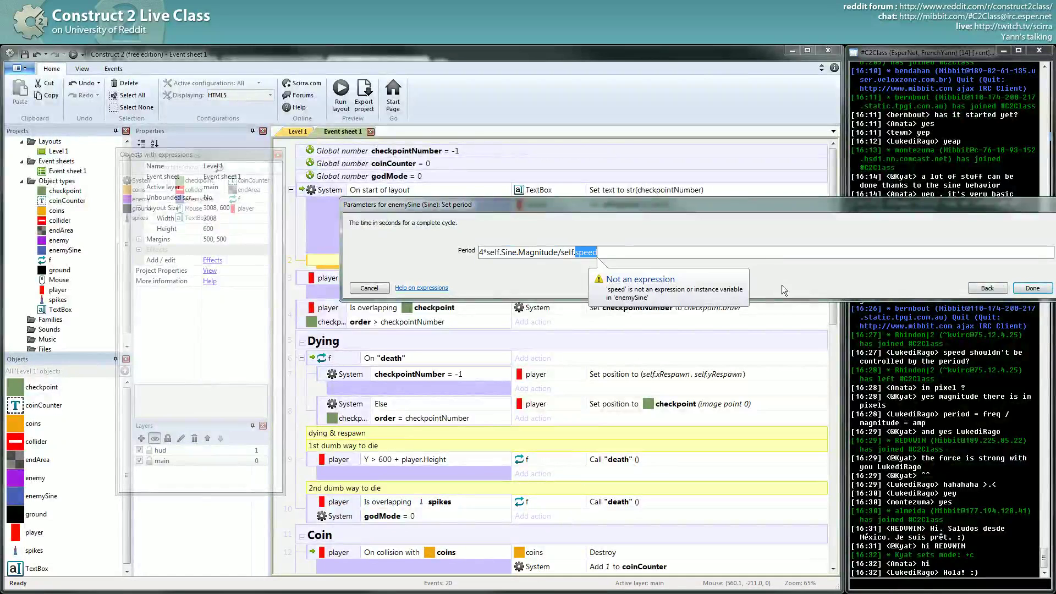
{"action": "left_click", "coordinate": [625, 252]}
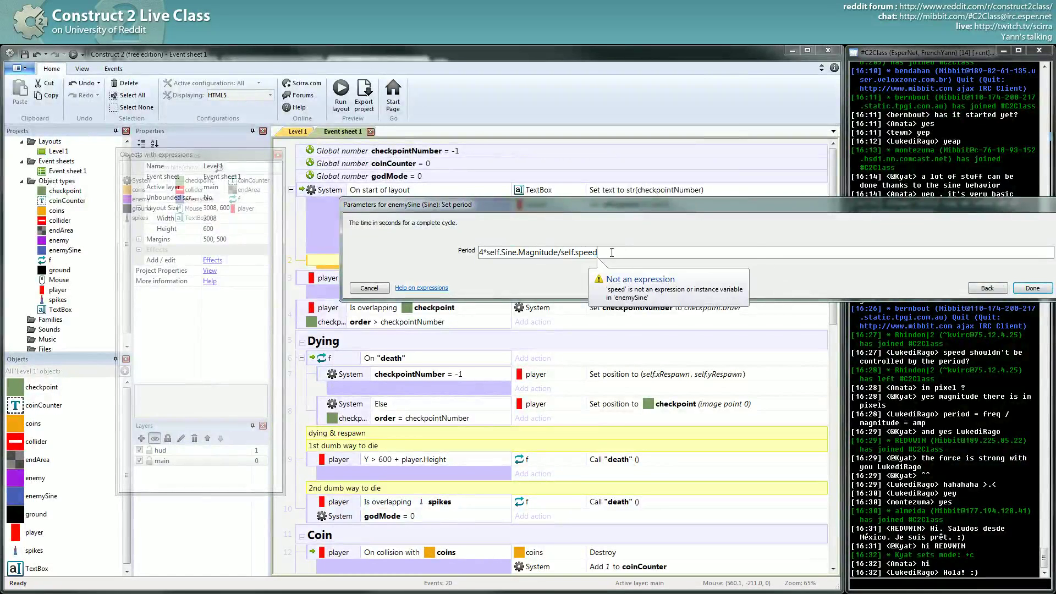
{"action": "left_click", "coordinate": [370, 288]}
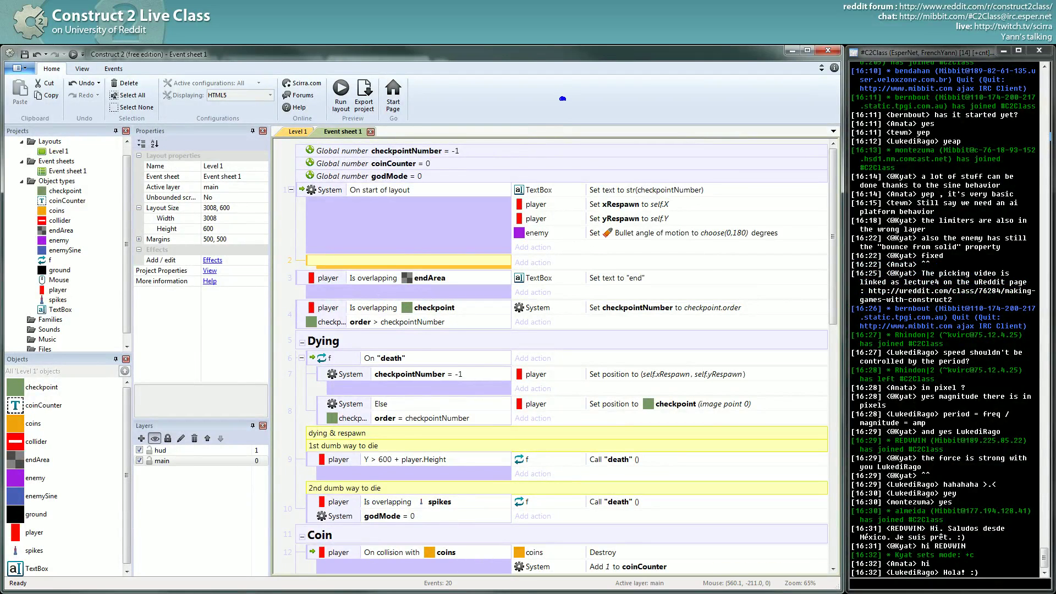
Step: Sketch the back-and-forth Sine path with arrows around a center mark and write "4 x Magnitude" beside it
{"action": "mouse_move", "coordinate": [562, 99]}
{"action": "left_mouse_down"}
{"action": "mouse_move", "coordinate": [623, 99]}
{"action": "mouse_move", "coordinate": [608, 109]}
{"action": "mouse_move", "coordinate": [505, 108]}
{"action": "mouse_move", "coordinate": [569, 117]}
{"action": "mouse_move", "coordinate": [563, 97]}
{"action": "left_mouse_up"}
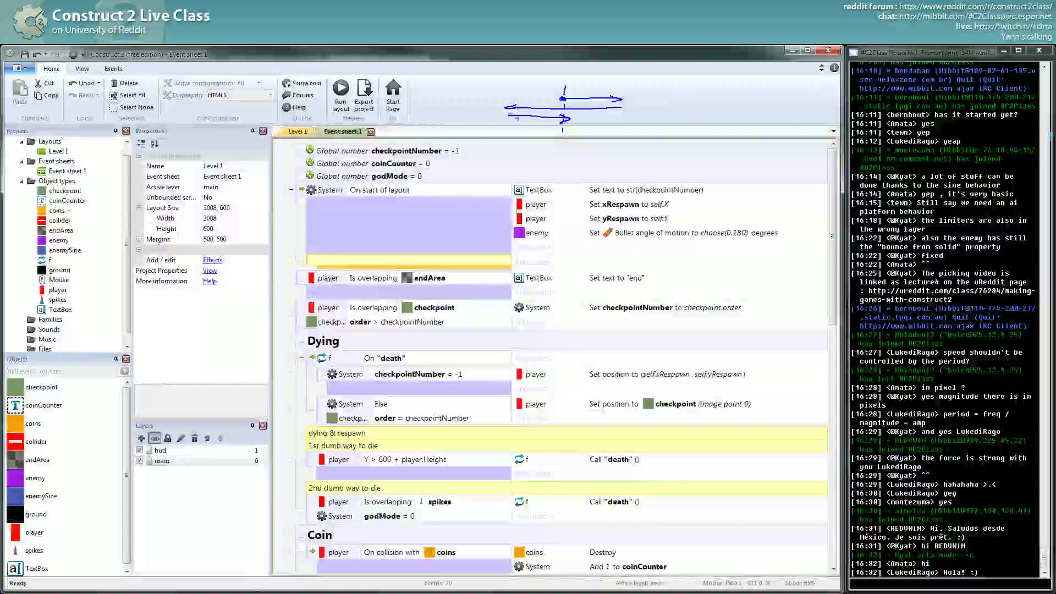
{"action": "mouse_move", "coordinate": [677, 91]}
{"action": "left_mouse_down"}
{"action": "mouse_move", "coordinate": [689, 105]}
{"action": "mouse_move", "coordinate": [752, 105]}
{"action": "left_mouse_up"}
{"action": "left_click_drag", "start_coordinate": [748, 100], "coordinate": [773, 103]}
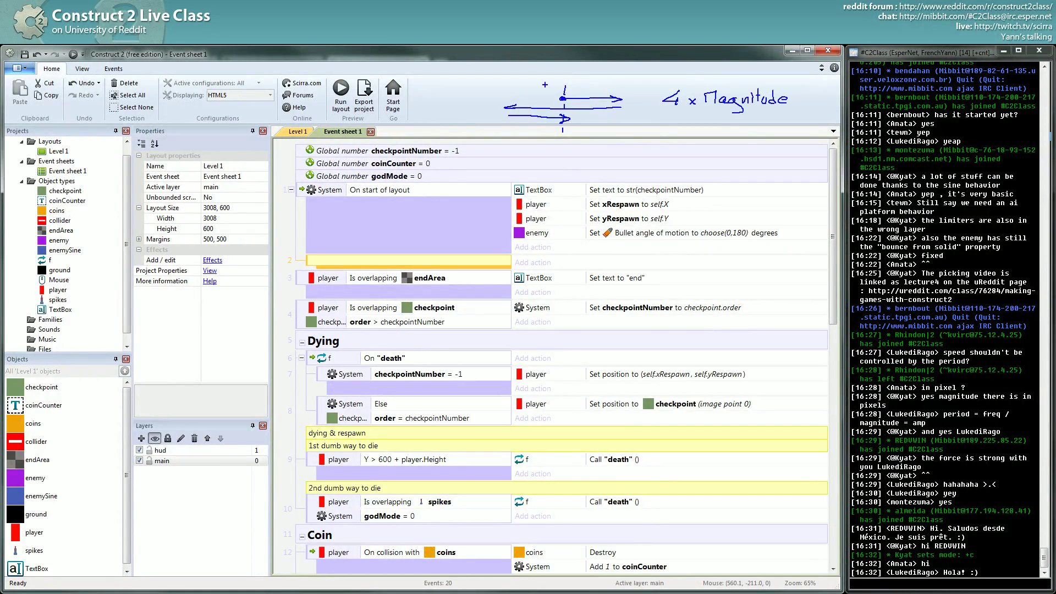
Step: Add a circled letter d beside the path sketch and draw hatched walls at both ends of the path
{"action": "left_click_drag", "start_coordinate": [431, 76], "coordinate": [430, 85]}
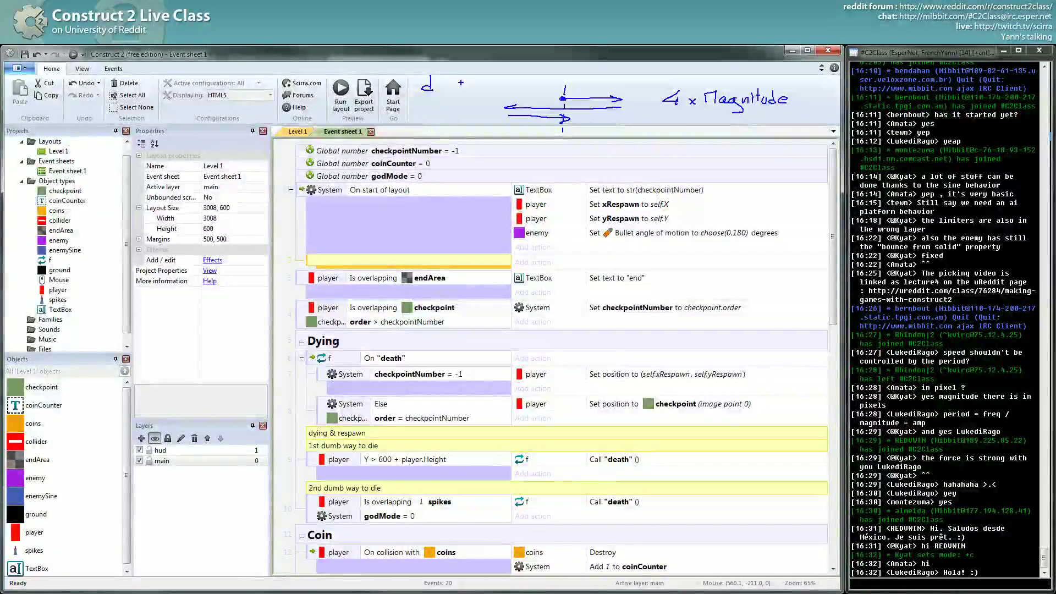
{"action": "mouse_move", "coordinate": [431, 65]}
{"action": "left_mouse_down"}
{"action": "mouse_move", "coordinate": [414, 90]}
{"action": "mouse_move", "coordinate": [435, 65]}
{"action": "left_mouse_up"}
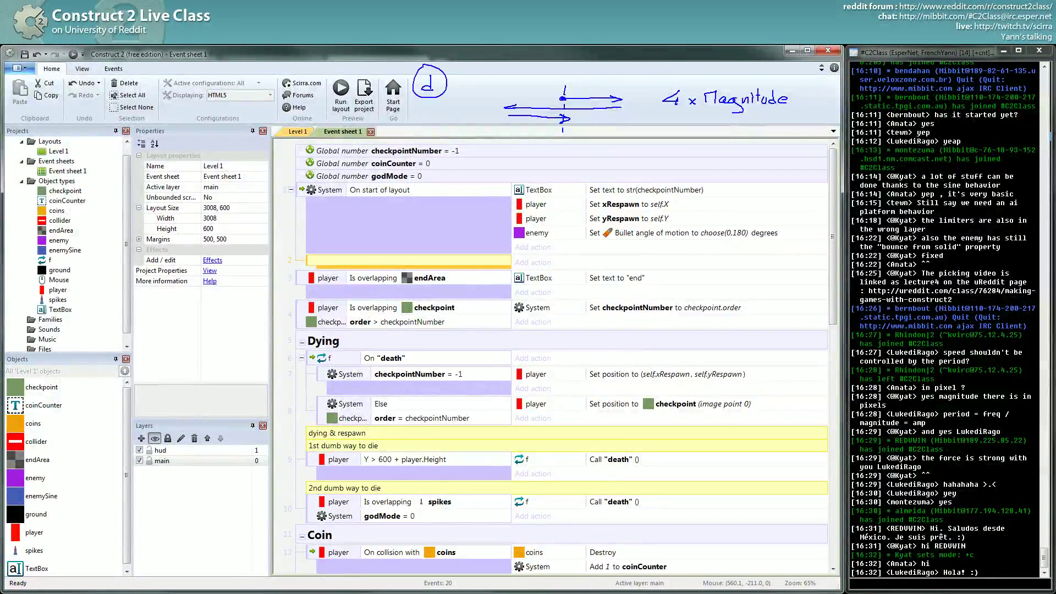
{"action": "left_click_drag", "start_coordinate": [502, 84], "coordinate": [504, 120]}
{"action": "left_click_drag", "start_coordinate": [624, 82], "coordinate": [622, 122]}
{"action": "mouse_move", "coordinate": [503, 87]}
{"action": "left_mouse_down"}
{"action": "mouse_move", "coordinate": [490, 99]}
{"action": "mouse_move", "coordinate": [504, 110]}
{"action": "left_mouse_up"}
{"action": "left_click_drag", "start_coordinate": [631, 88], "coordinate": [626, 116]}
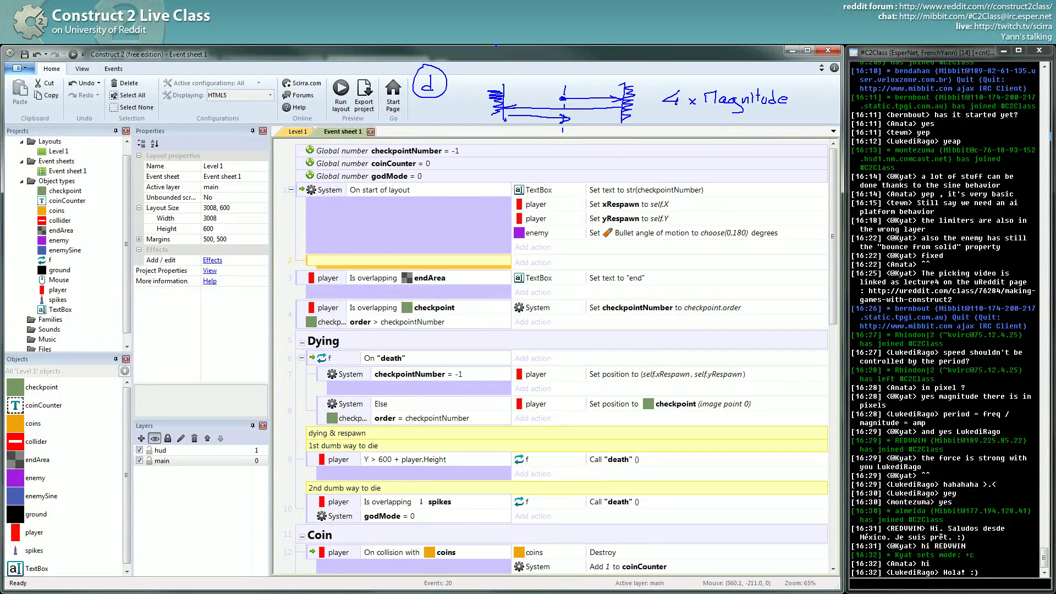
Step: Annotate the path sketch with a circled letter s and a letter v above it
{"action": "mouse_move", "coordinate": [471, 67]}
{"action": "left_mouse_down"}
{"action": "mouse_move", "coordinate": [465, 75]}
{"action": "mouse_move", "coordinate": [467, 62]}
{"action": "left_mouse_up"}
{"action": "left_click_drag", "start_coordinate": [540, 95], "coordinate": [541, 102]}
{"action": "left_click_drag", "start_coordinate": [537, 98], "coordinate": [545, 99]}
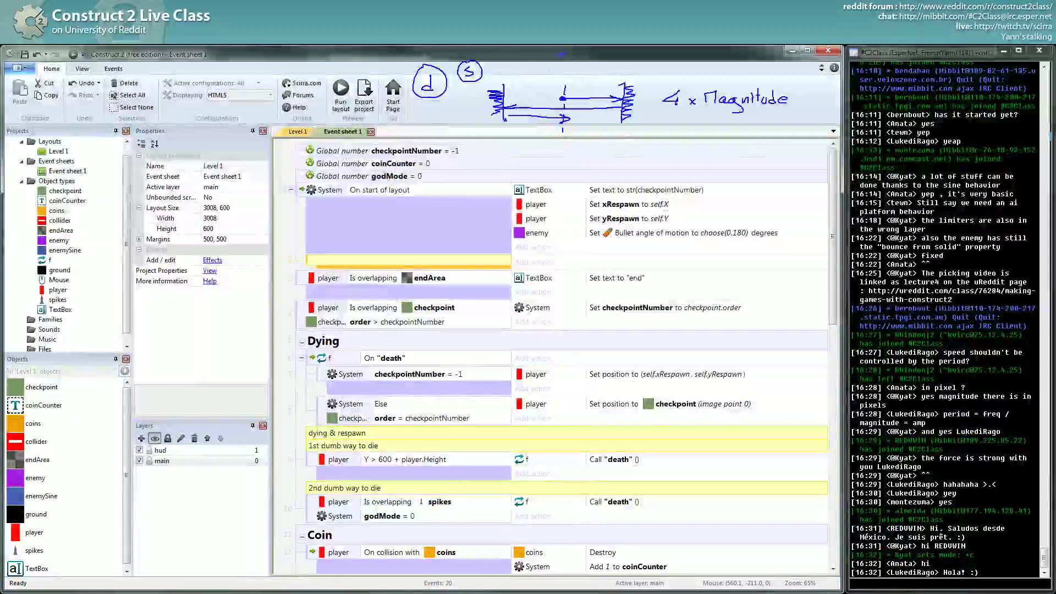
{"action": "left_click_drag", "start_coordinate": [520, 72], "coordinate": [527, 73]}
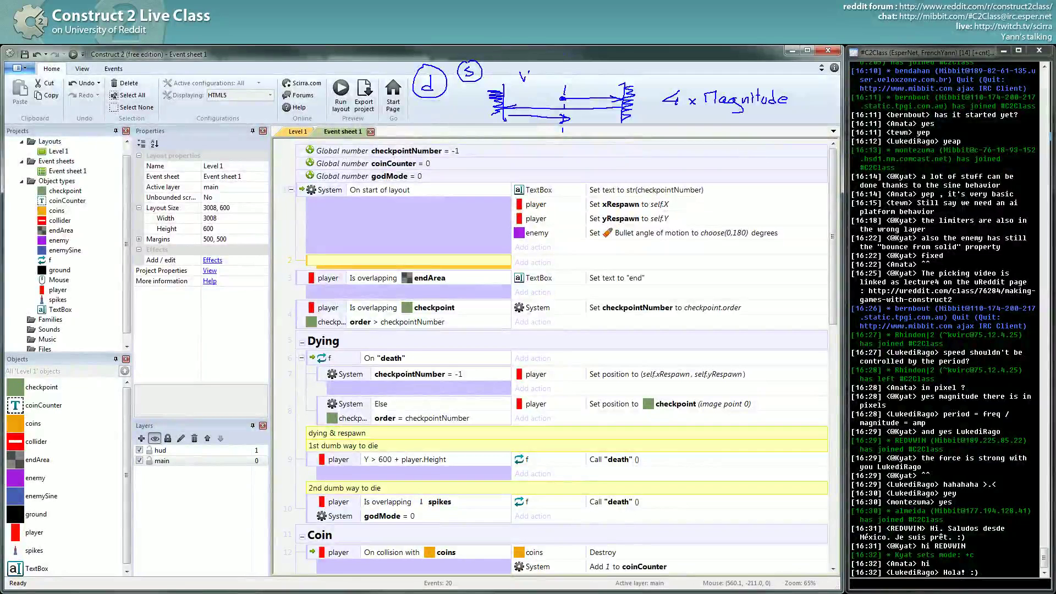
{"action": "left_click_drag", "start_coordinate": [526, 70], "coordinate": [528, 83]}
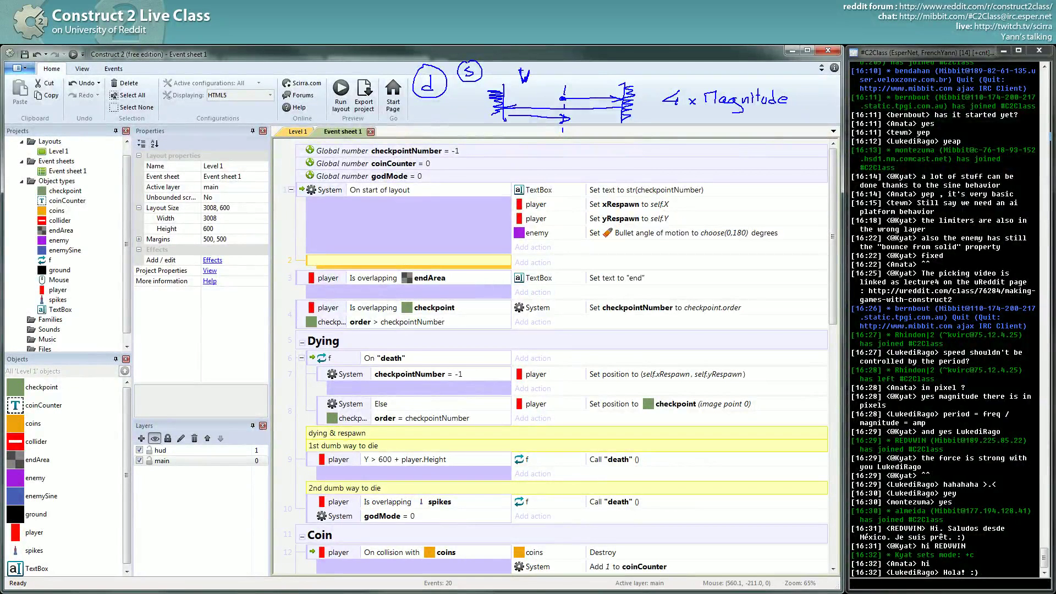